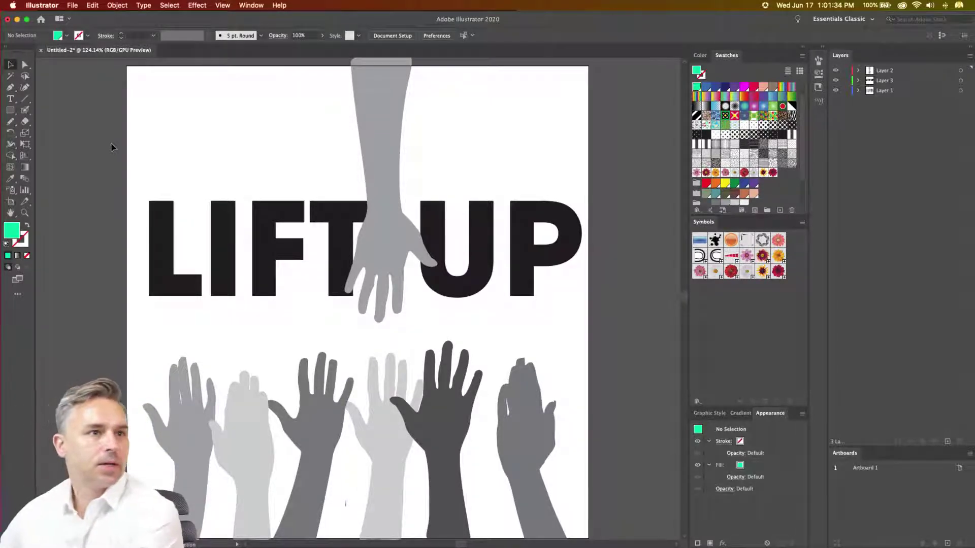
pyautogui.press('g')
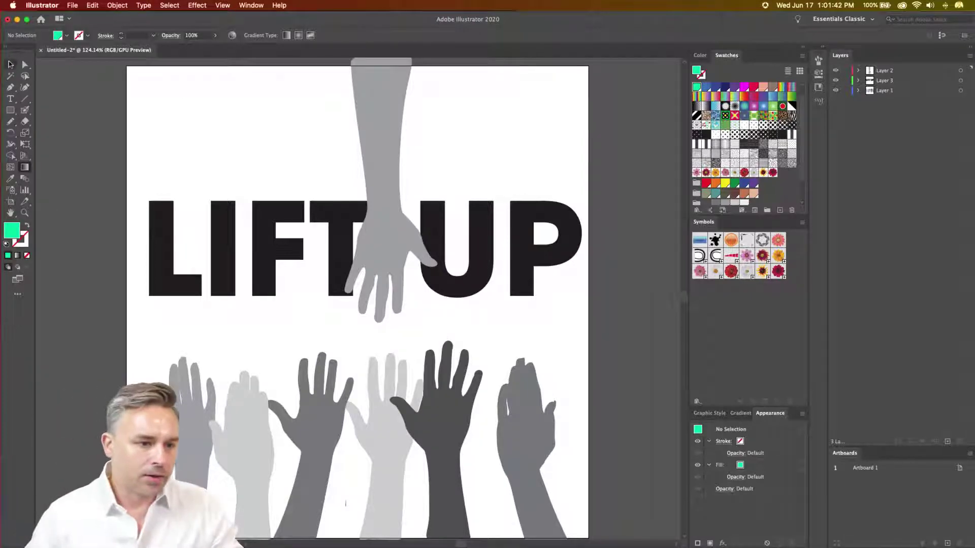
pyautogui.click(11, 64)
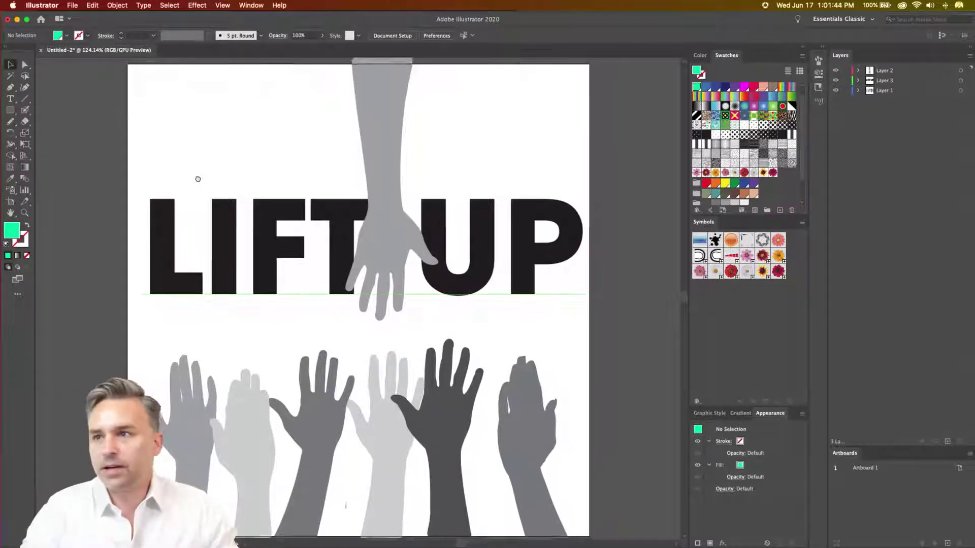
pyautogui.scroll(-1, 198, 179)
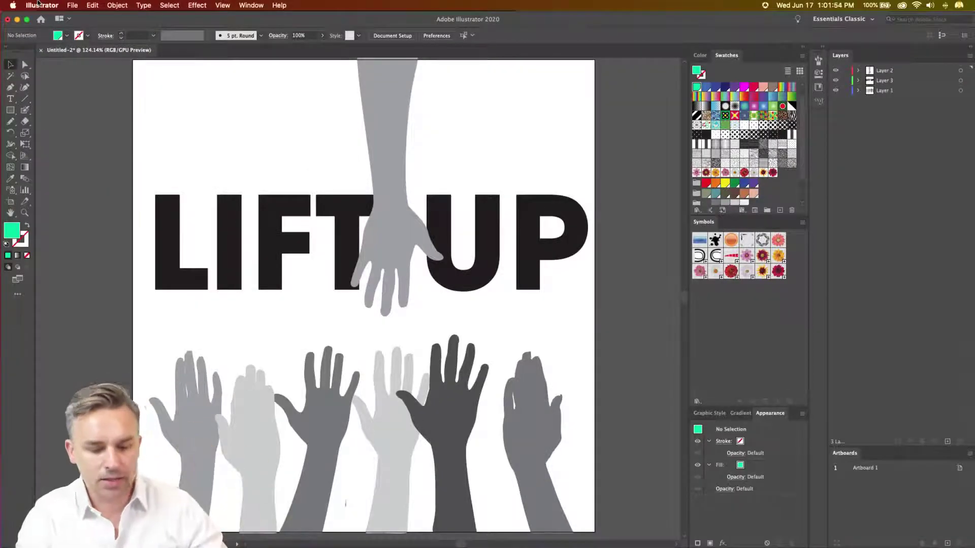
# Save the artwork to Cloud documents under the name "Lift Up"
pyautogui.press('super+s')
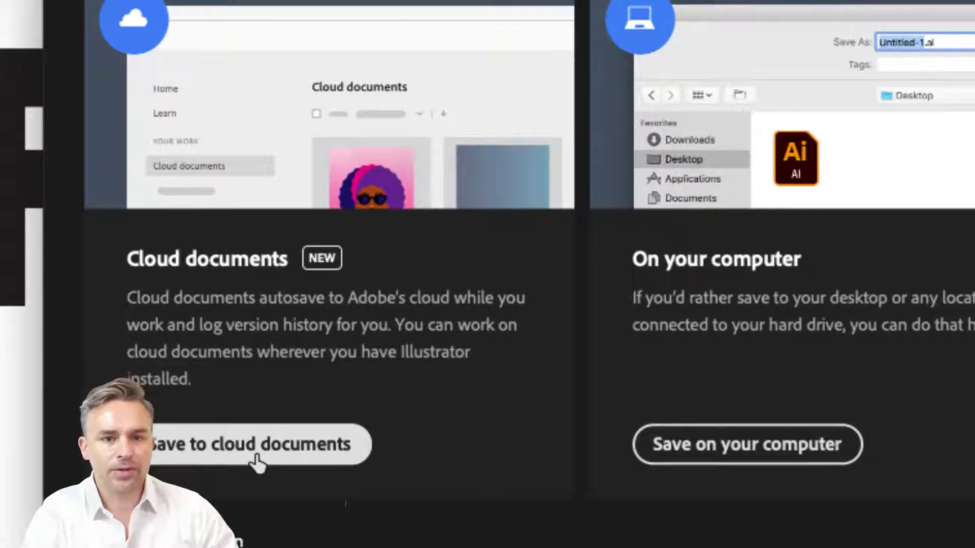
pyautogui.click(256, 463)
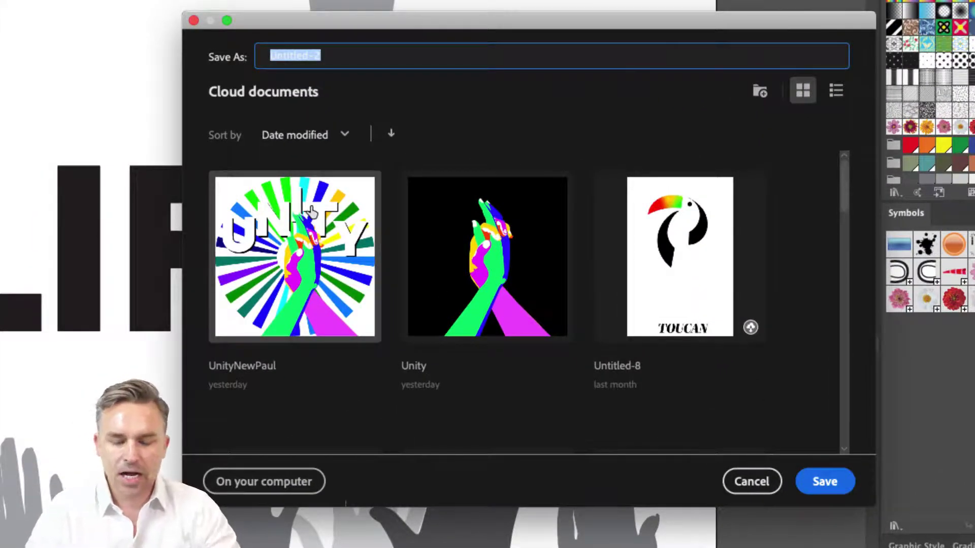
pyautogui.write('Lift Up')
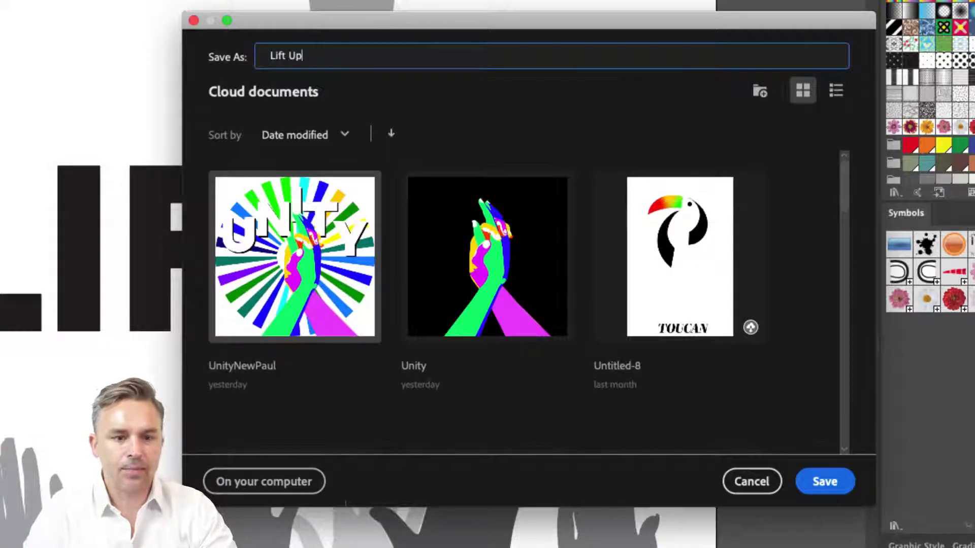
pyautogui.click(819, 479)
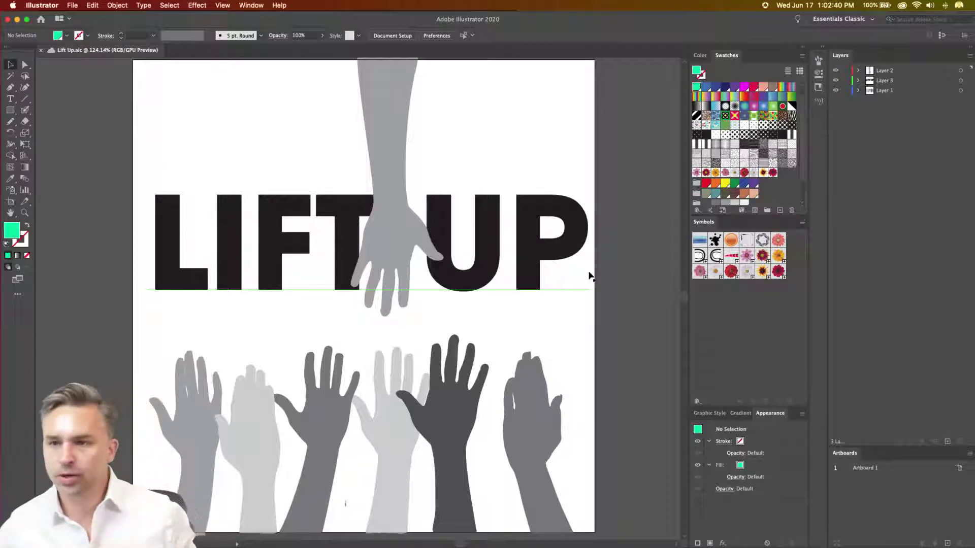
pyautogui.click(72, 5)
pyautogui.click(213, 149)
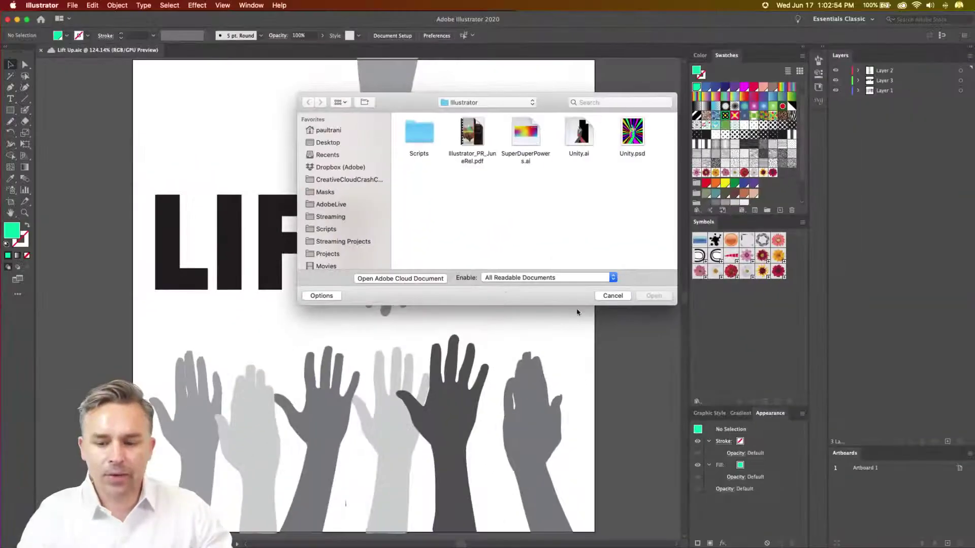
pyautogui.click(612, 296)
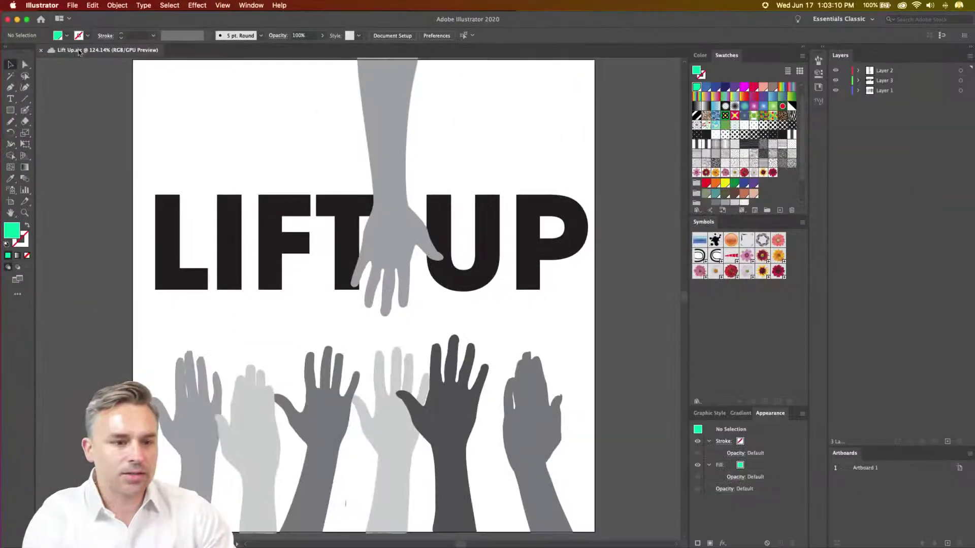
# Review the autosave options for cloud documents in the File Handling & Clipboard preferences
pyautogui.click(43, 5)
pyautogui.moveTo(39, 35)
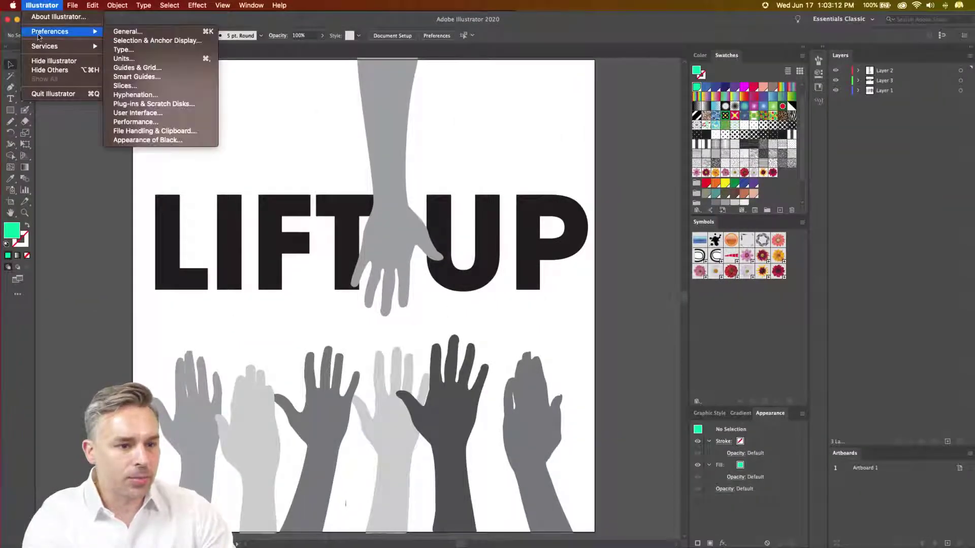
pyautogui.click(116, 132)
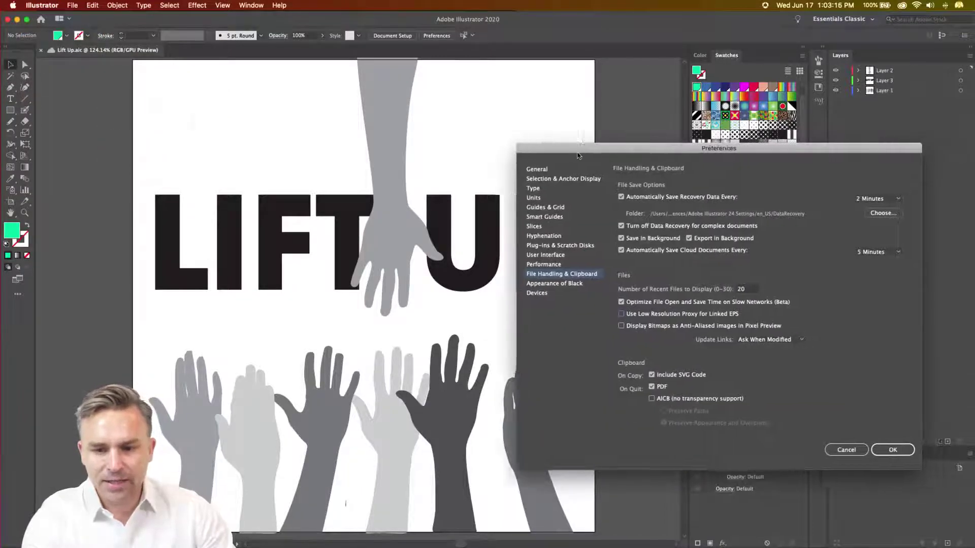
pyautogui.moveTo(577, 155); pyautogui.dragTo(290, 112)
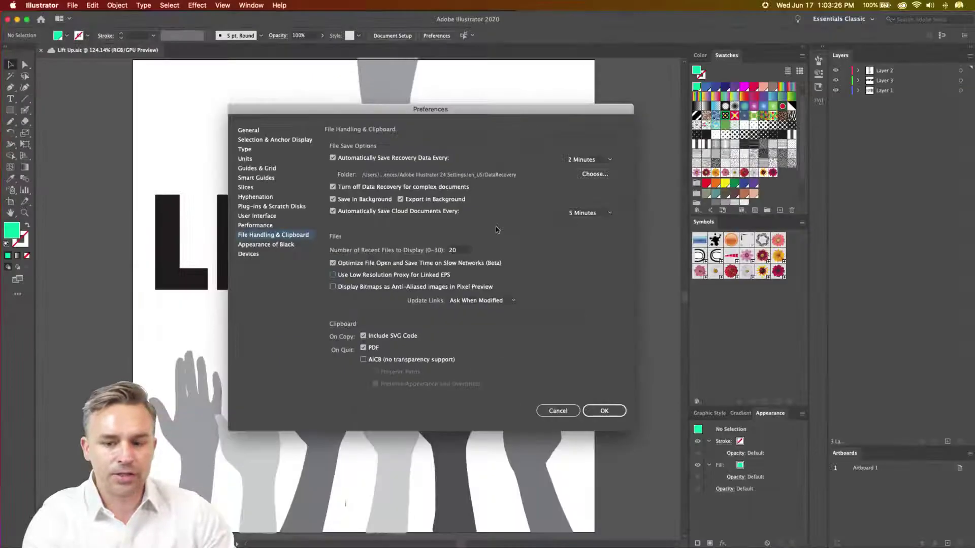
pyautogui.click(603, 411)
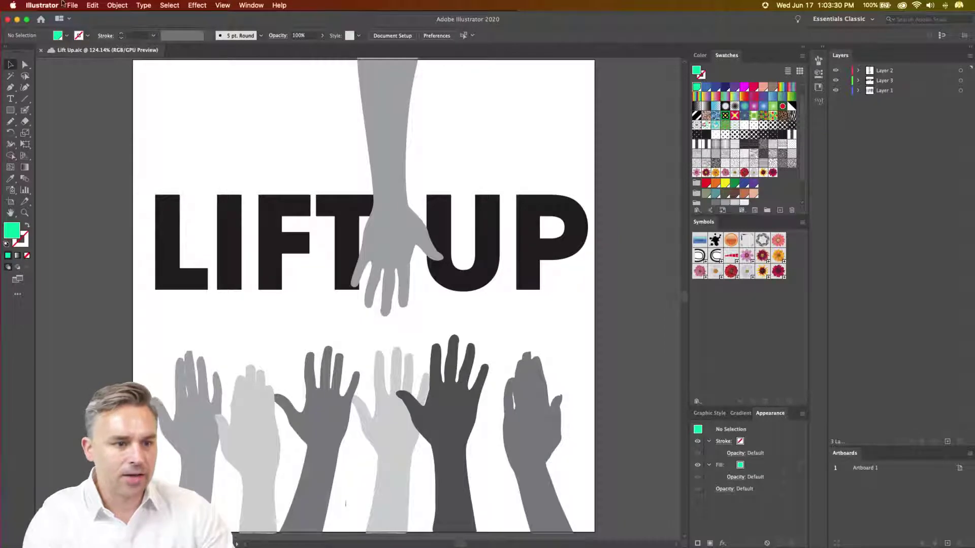
# Switch to Chrome and open assets.adobe.com/cloud-documents in a new tab
pyautogui.click(583, 536)
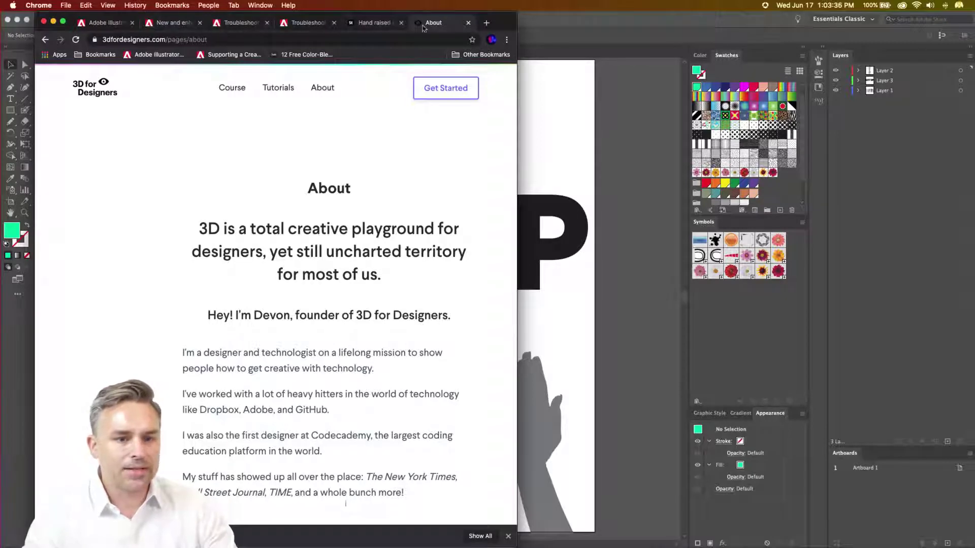
pyautogui.click(487, 23)
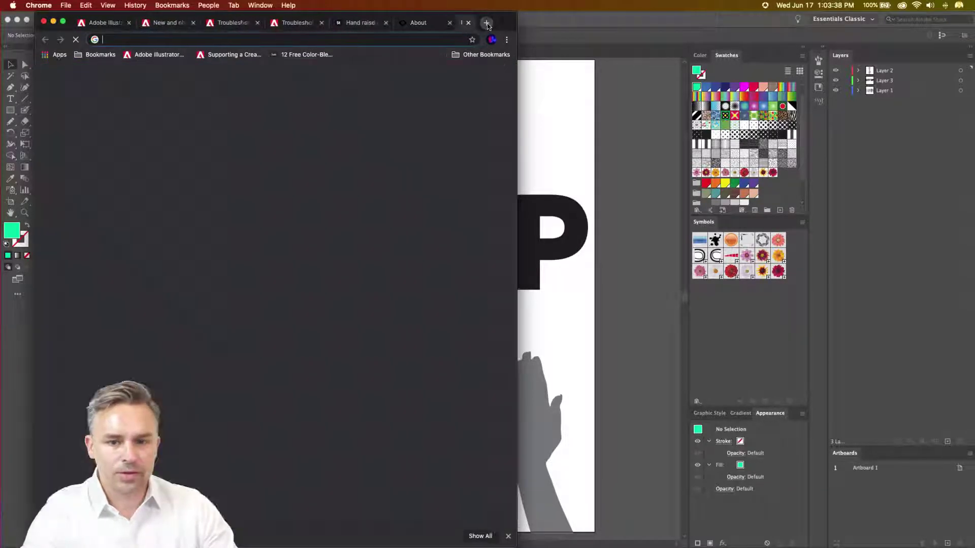
pyautogui.moveTo(500, 23); pyautogui.dragTo(697, 25)
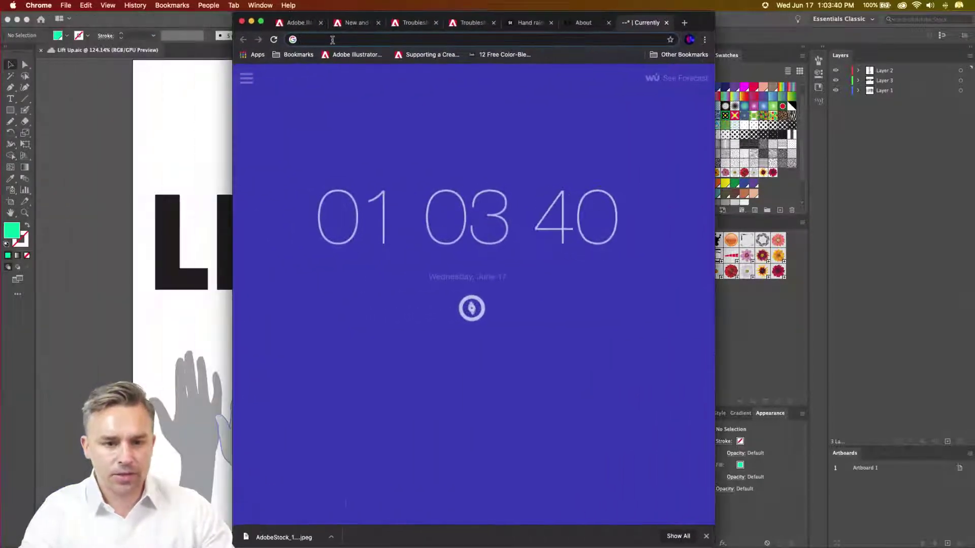
pyautogui.write('ass')
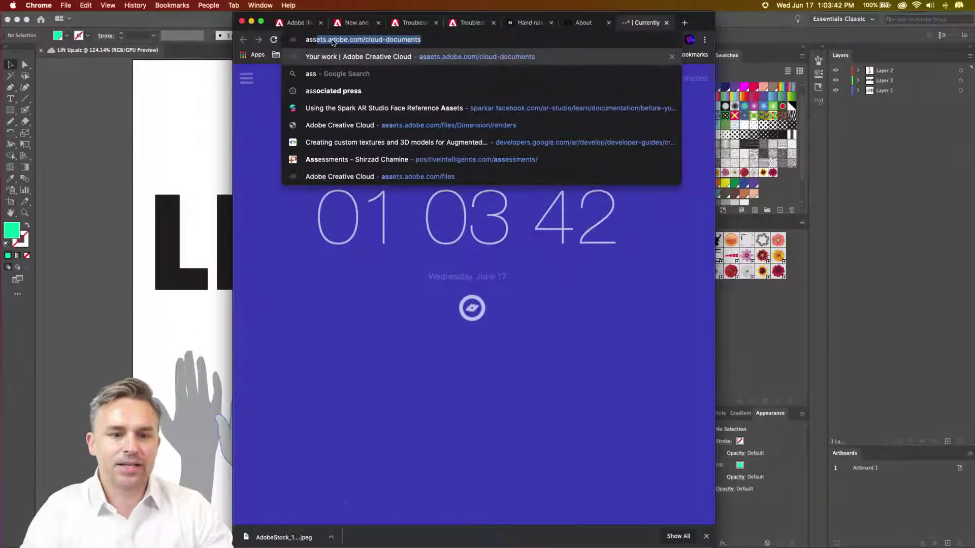
pyautogui.press('Return')
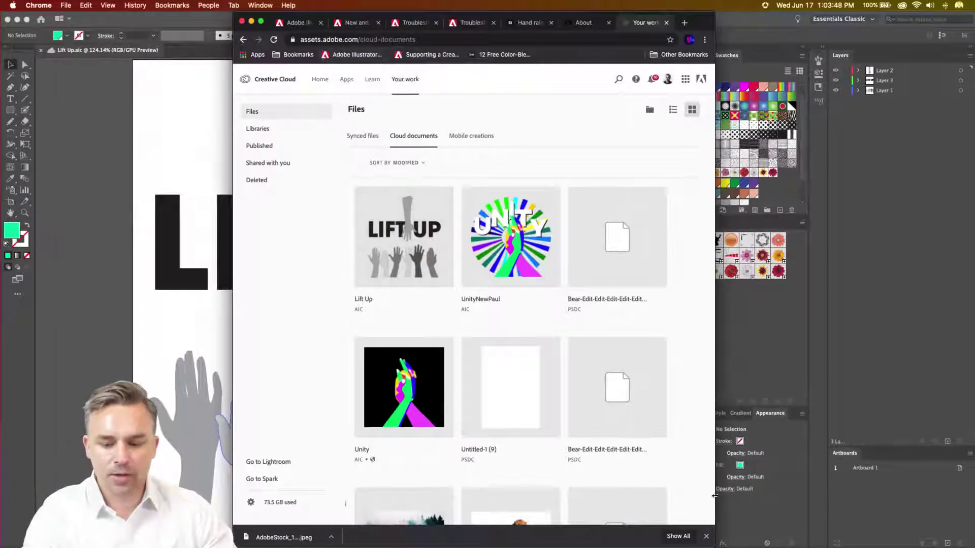
# Enlarge the browser window and open the "Lift Up" cloud document
pyautogui.click(706, 536)
pyautogui.doubleClick(723, 543)
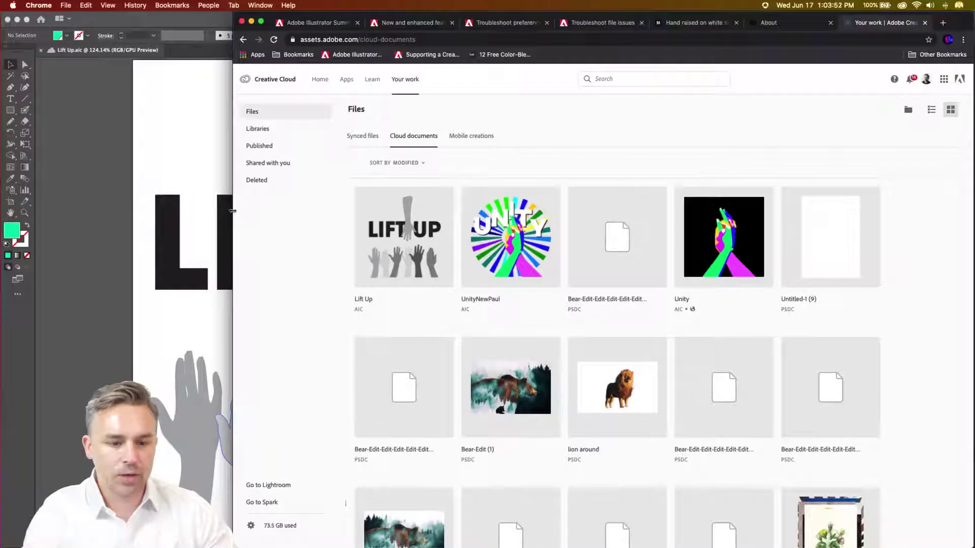
pyautogui.moveTo(232, 210); pyautogui.dragTo(161, 211)
pyautogui.click(311, 242)
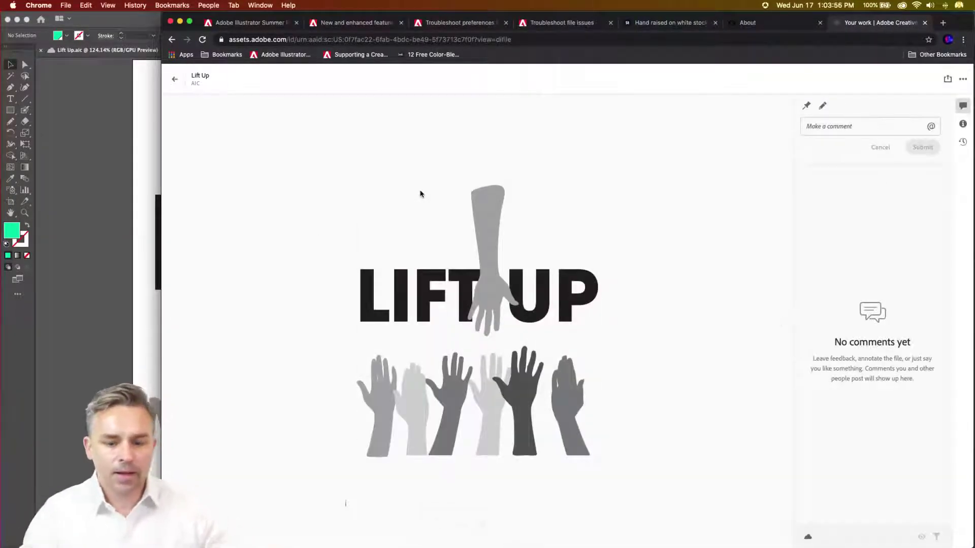
pyautogui.moveTo(955, 18); pyautogui.dragTo(897, 18)
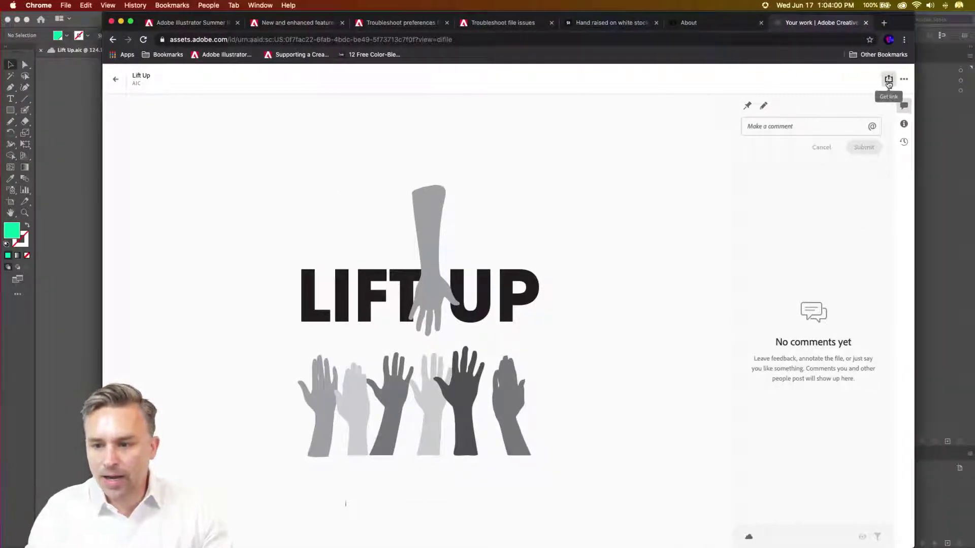
# Create a share link to "Lift Up" with commenting allowed and copy the link
pyautogui.click(889, 81)
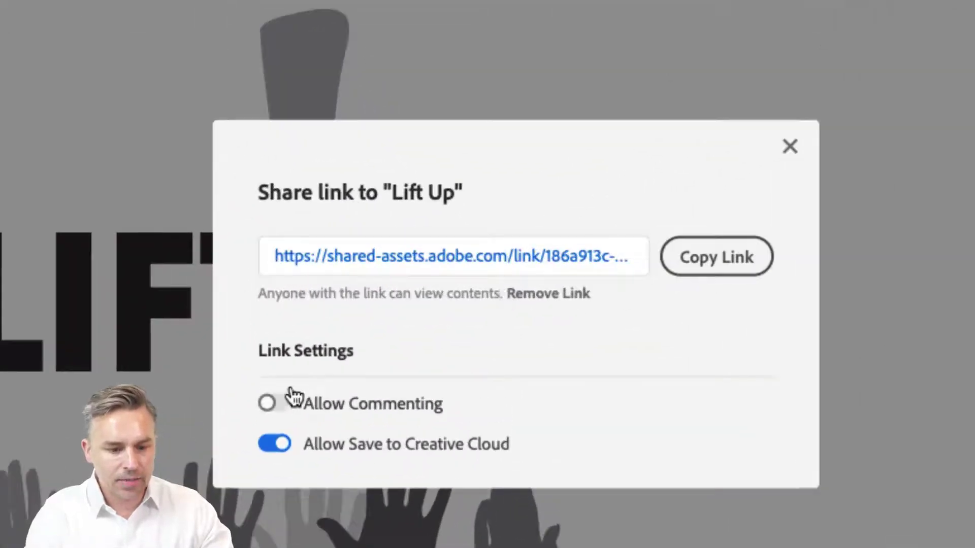
pyautogui.click(418, 326)
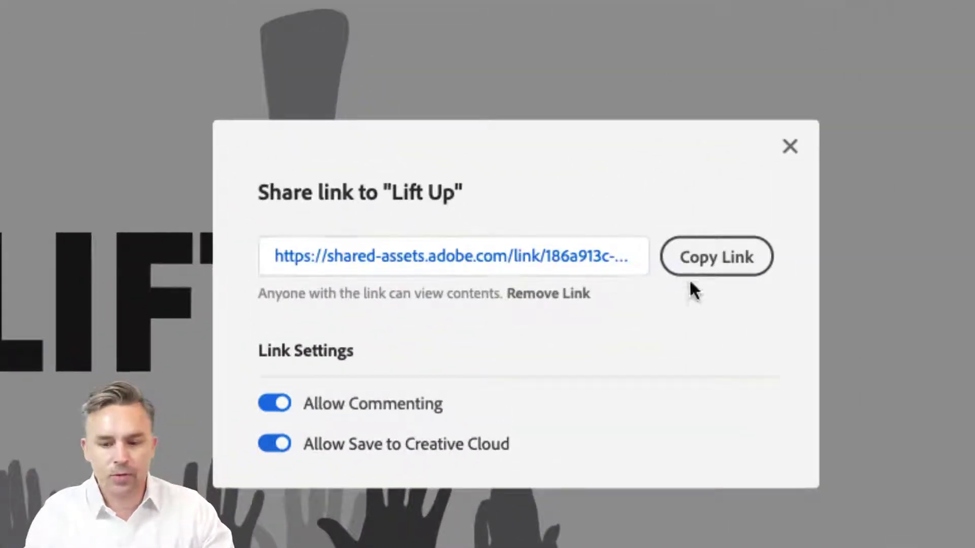
pyautogui.click(698, 269)
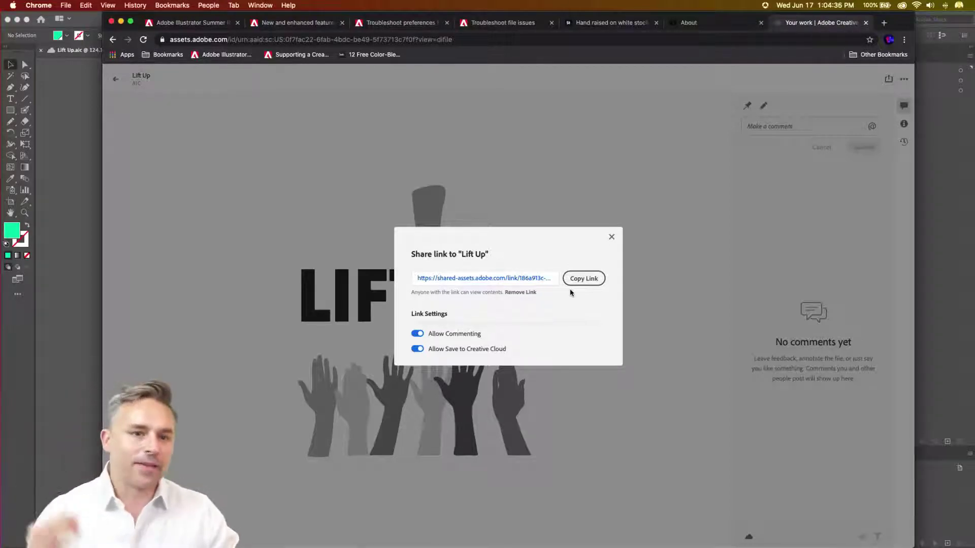
pyautogui.click(611, 236)
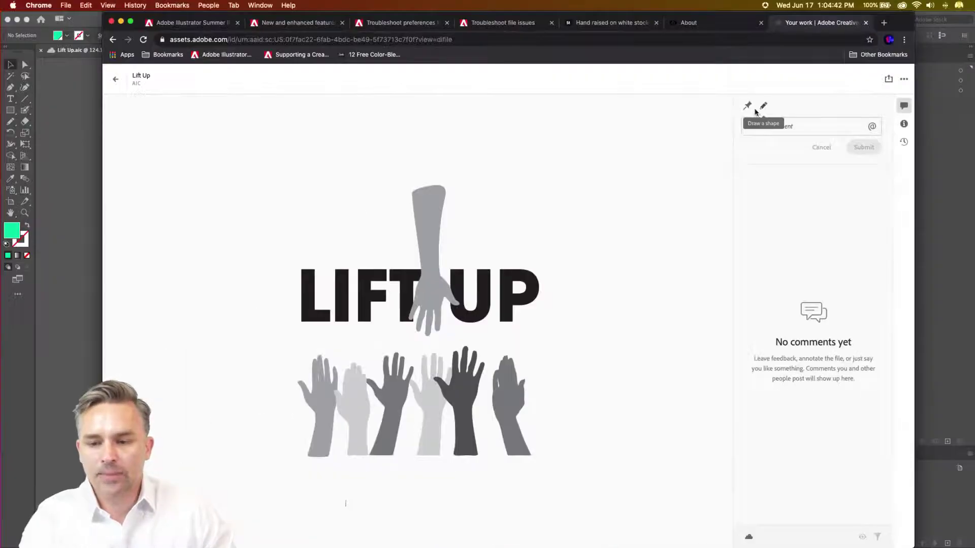
# Pin a comment reading "move down please." on the letter T of LIFT and submit it
pyautogui.click(748, 105)
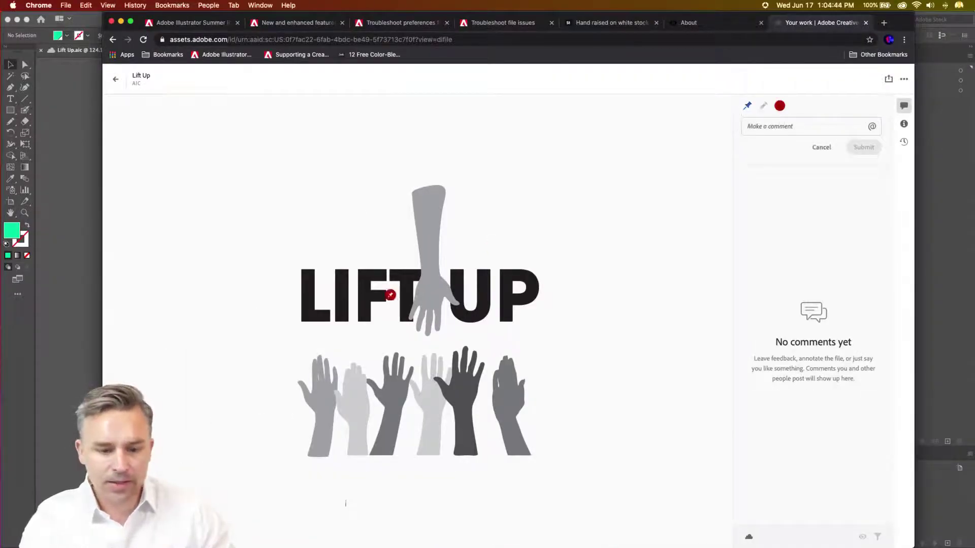
pyautogui.click(409, 288)
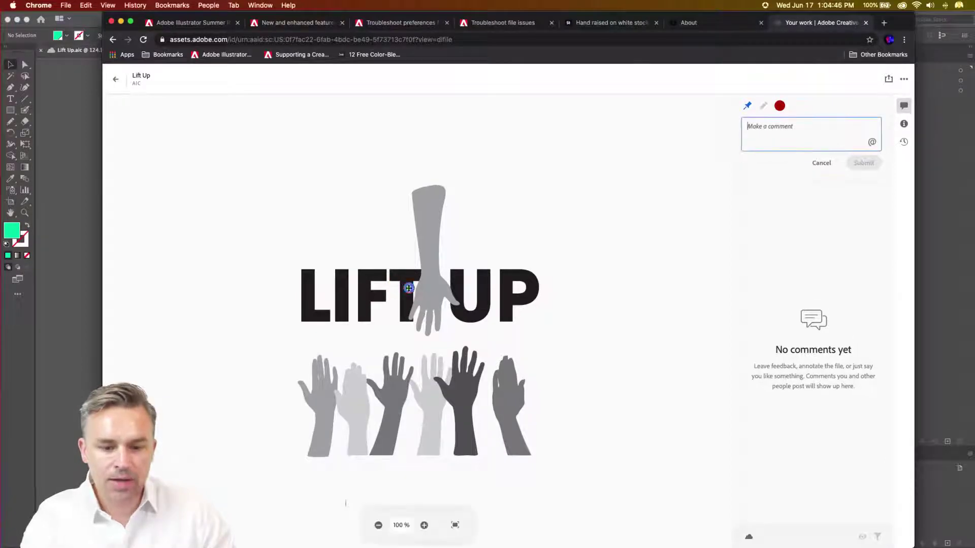
pyautogui.write('nove this')
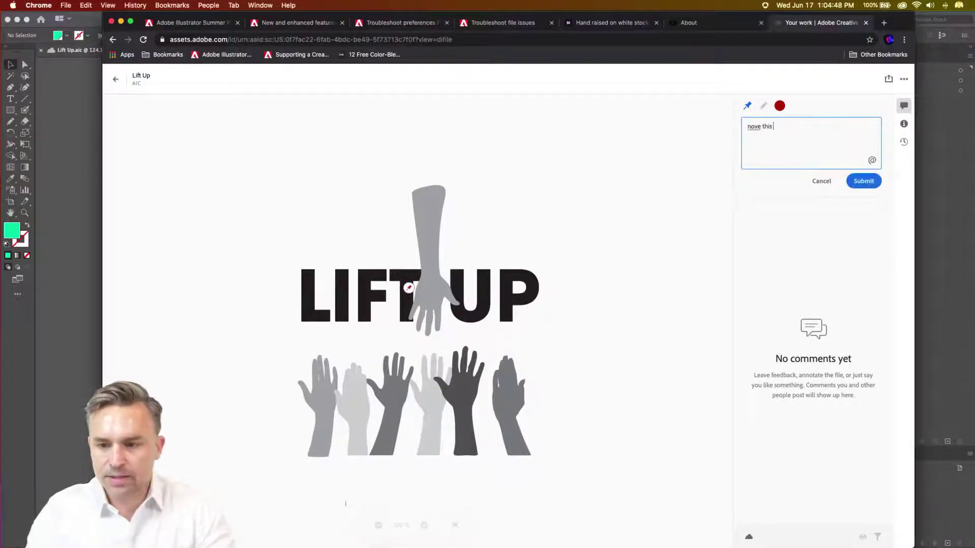
pyautogui.press('BackSpace')
pyautogui.write('m')
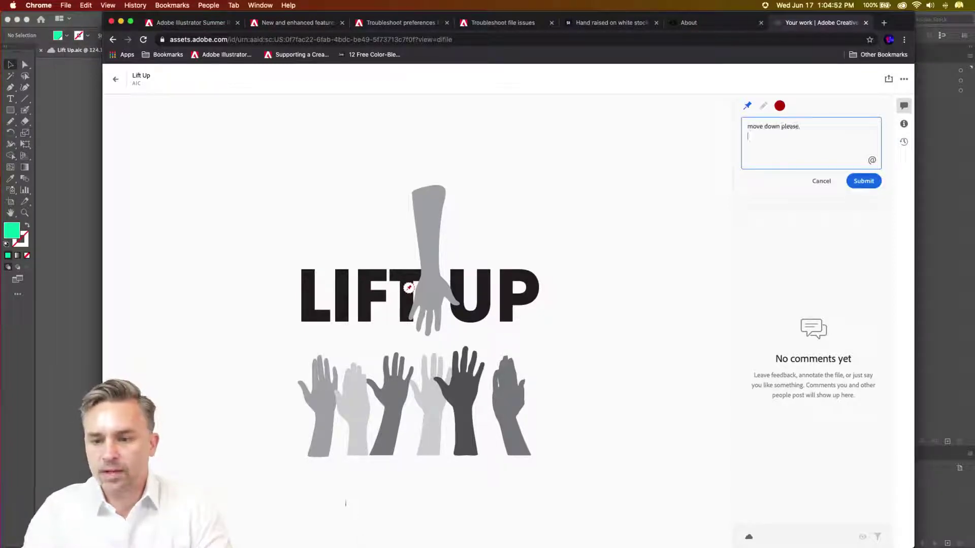
pyautogui.click(858, 181)
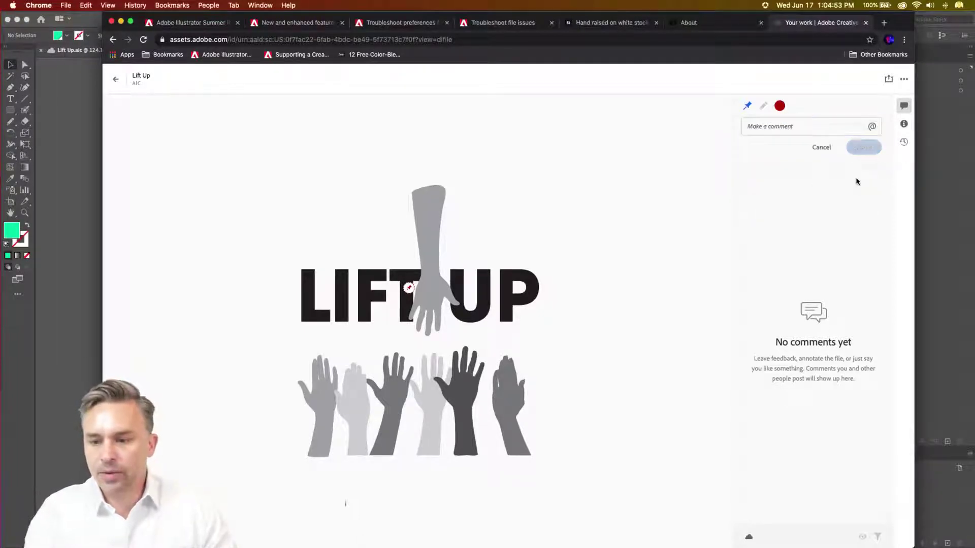
pyautogui.click(409, 287)
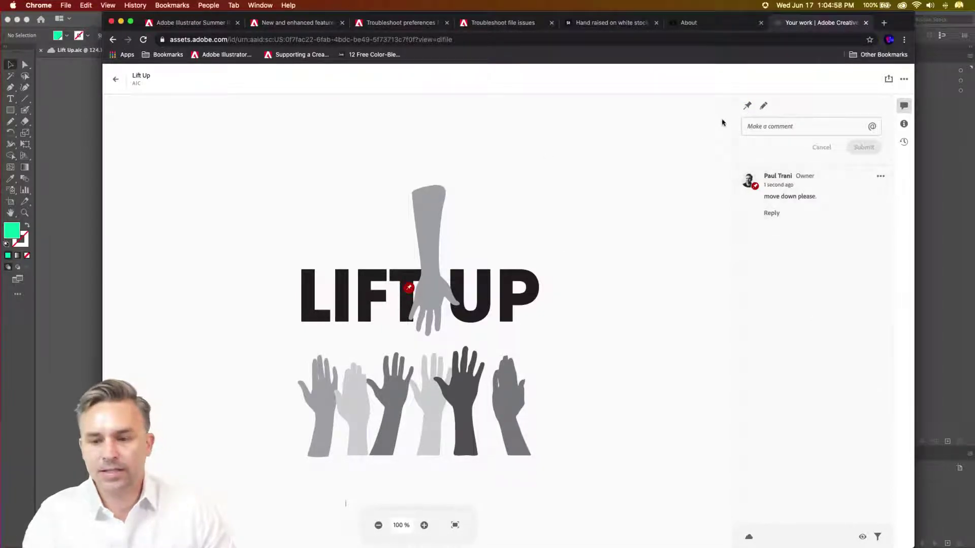
# Draw a freehand outline around the row of raised hands and submit the comment "more color please!" with it
pyautogui.click(765, 107)
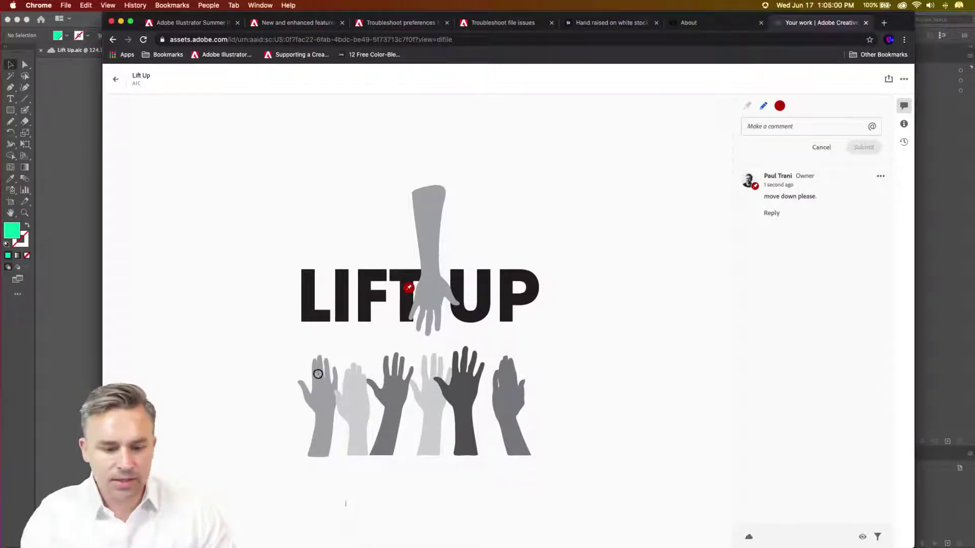
pyautogui.moveTo(304, 351)
pyautogui.mouseDown()
pyautogui.moveTo(344, 351)
pyautogui.moveTo(443, 297)
pyautogui.moveTo(535, 371)
pyautogui.moveTo(528, 455)
pyautogui.moveTo(306, 419)
pyautogui.moveTo(307, 350)
pyautogui.mouseUp()
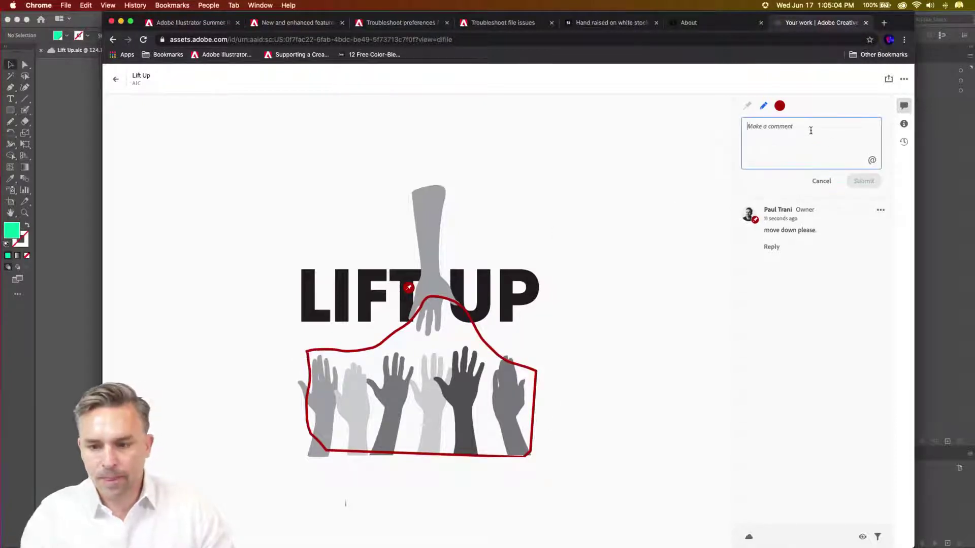
pyautogui.write('more col')
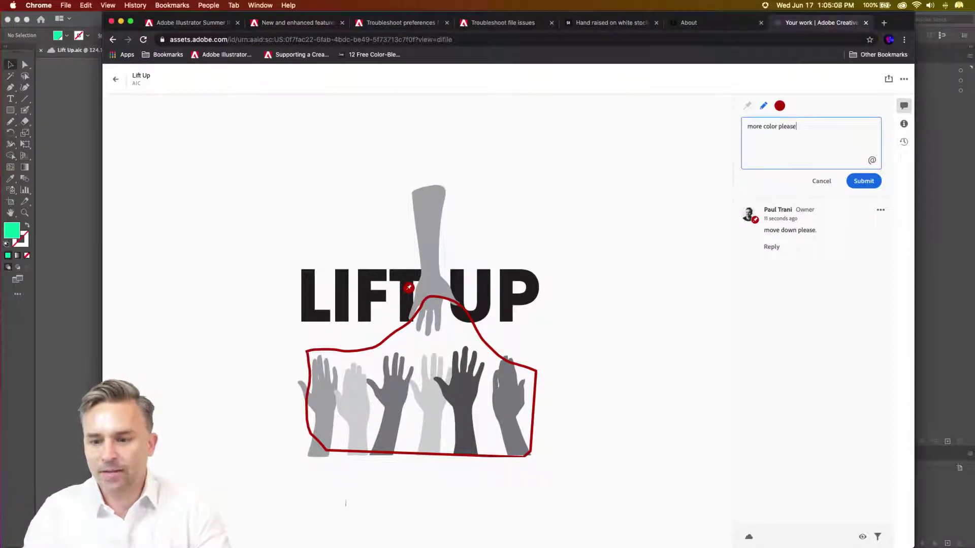
pyautogui.write('or please')
pyautogui.click(863, 181)
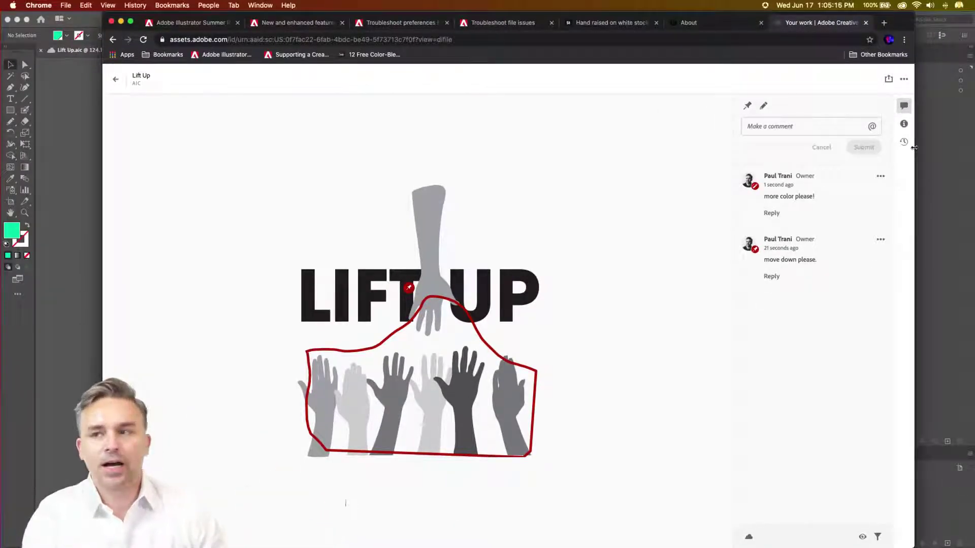
# Switch to the Creative Cloud app, look through the recently updated apps and locate the option to check for updates
pyautogui.click(60, 105)
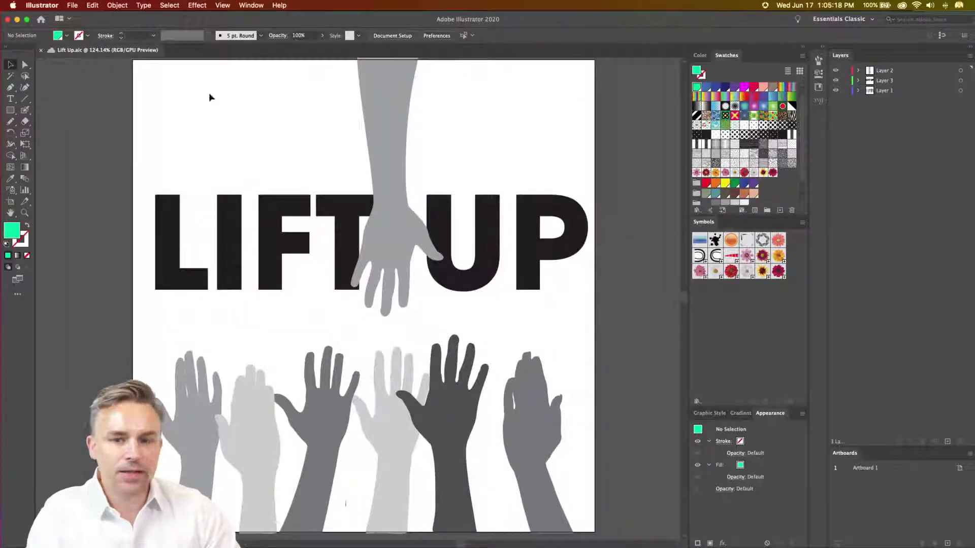
pyautogui.click(901, 6)
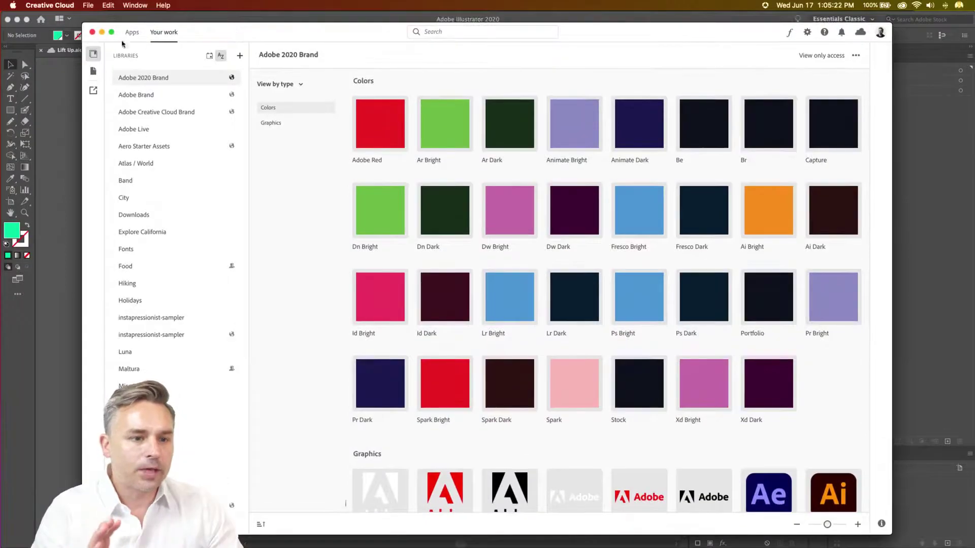
pyautogui.click(131, 33)
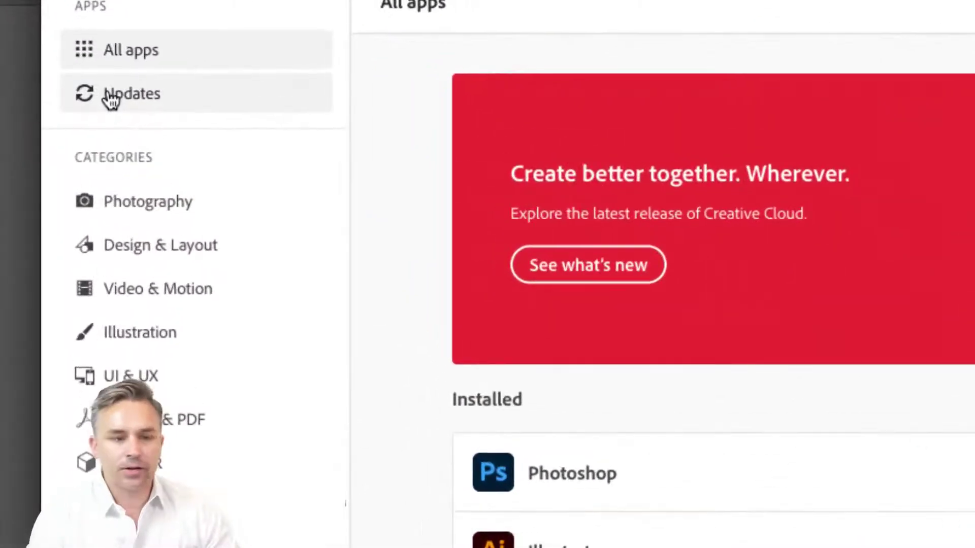
pyautogui.click(110, 94)
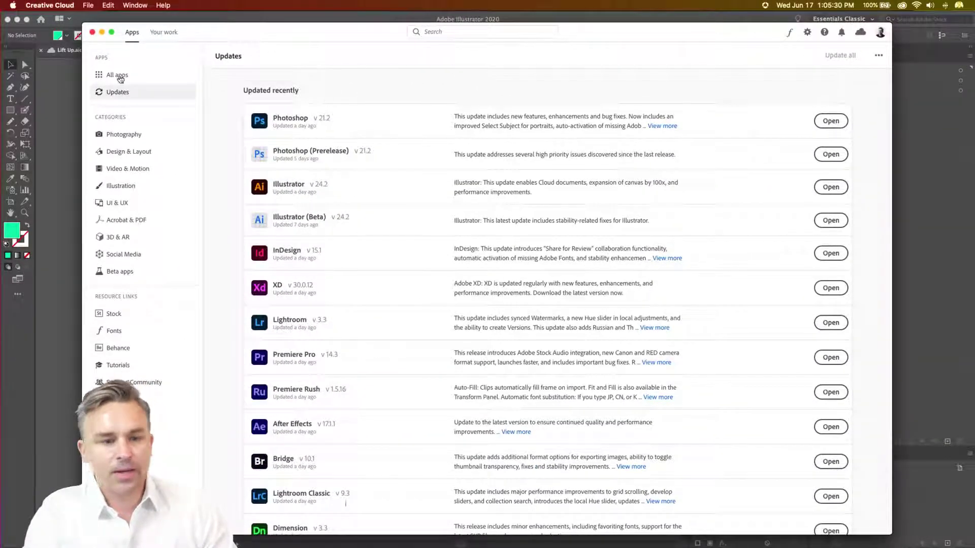
pyautogui.click(878, 55)
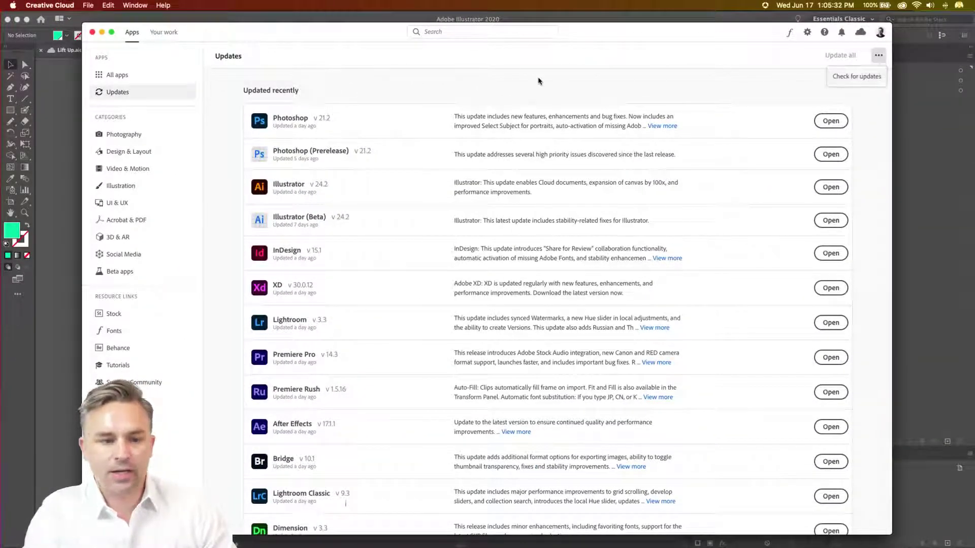
pyautogui.click(102, 32)
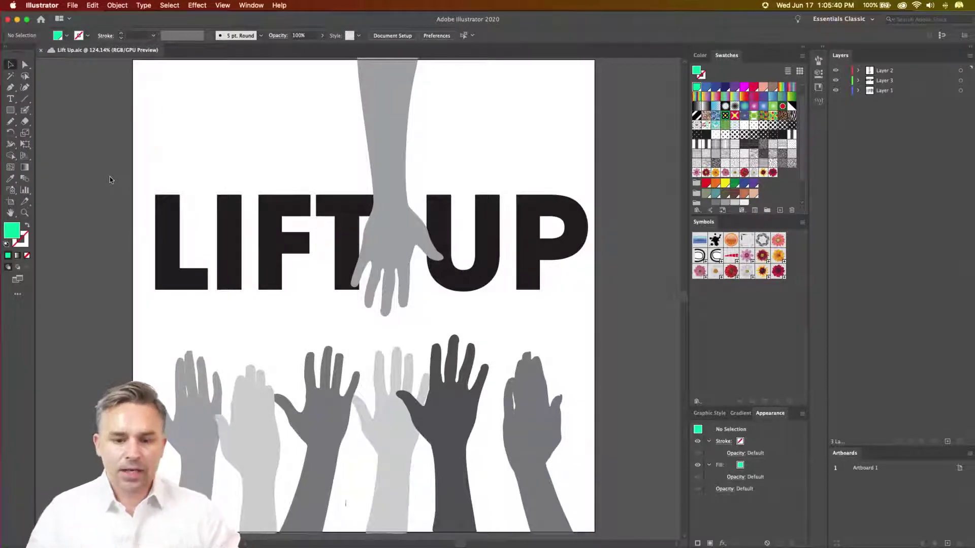
# Move the LIFT UP text straight up on the artboard so that the reaching fingers extend below it
pyautogui.moveTo(216, 544)
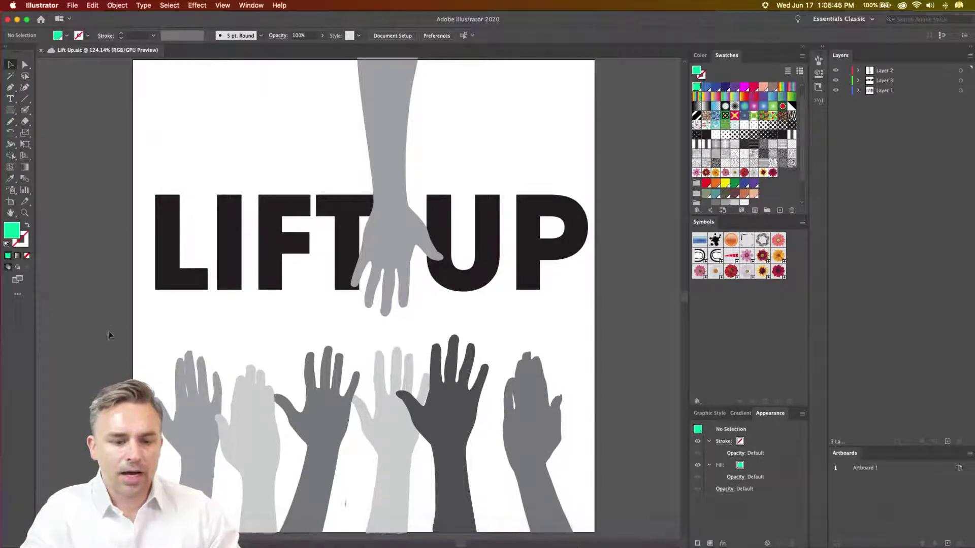
pyautogui.click(378, 301)
pyautogui.click(502, 126)
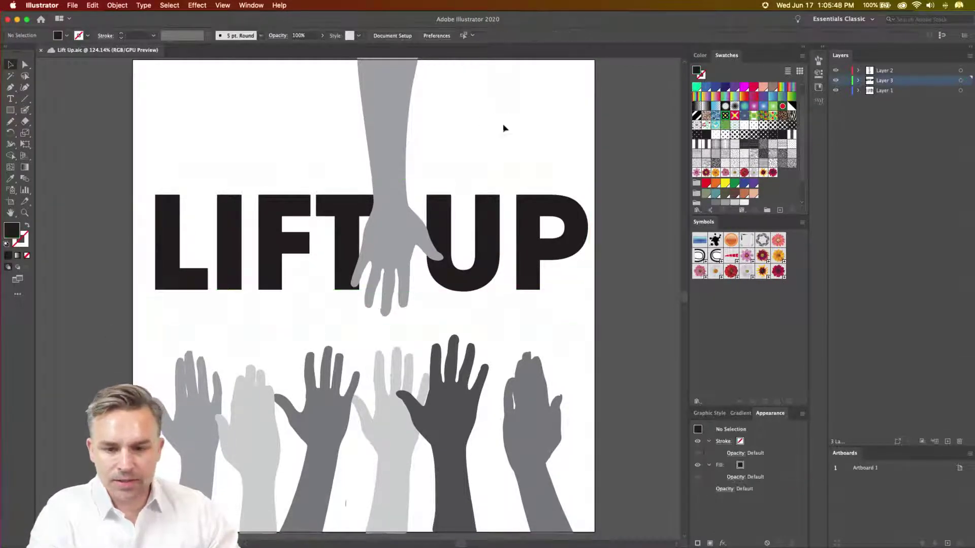
pyautogui.moveTo(483, 199); pyautogui.dragTo(483, 146)
pyautogui.click(126, 317)
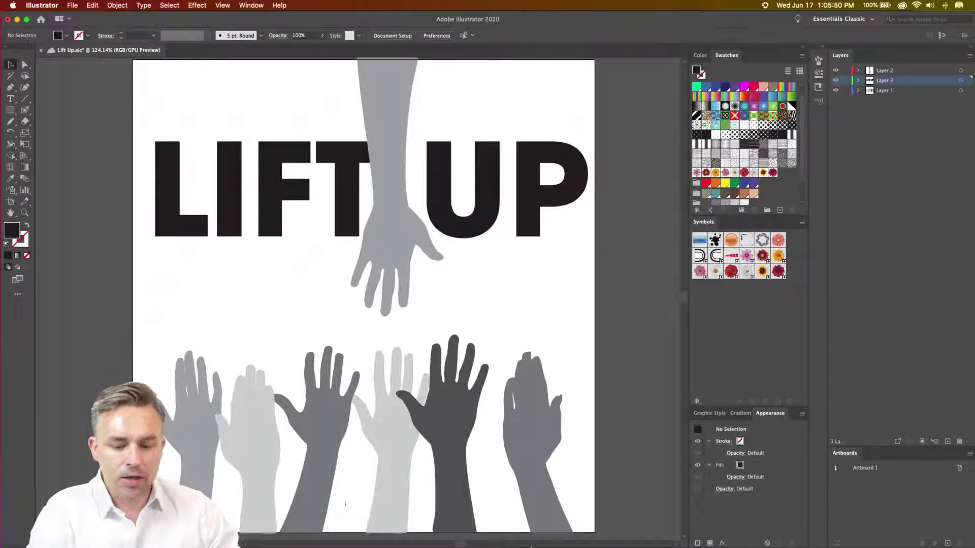
# Check the latest review comments in Chrome and adjust the vertical position of the LIFT UP text in Illustrator
pyautogui.click(604, 533)
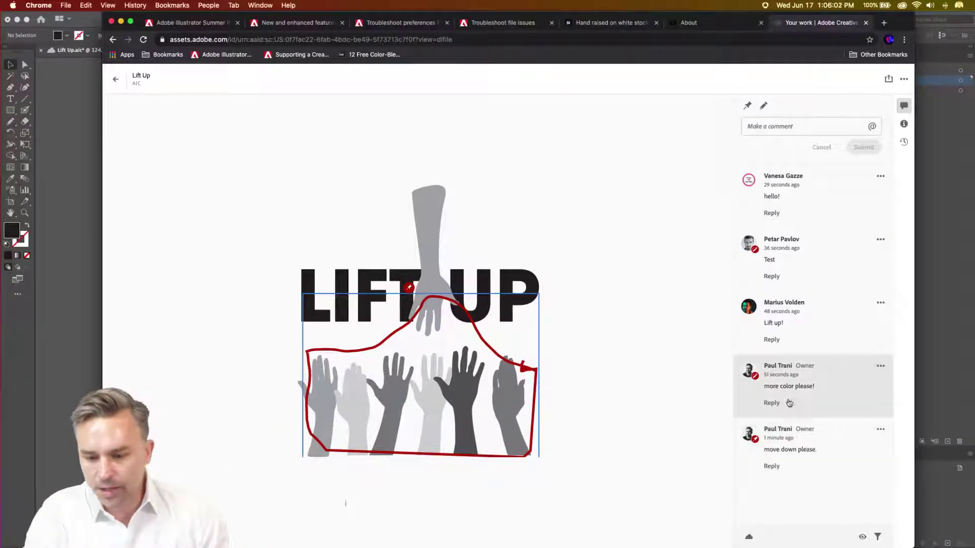
pyautogui.click(44, 326)
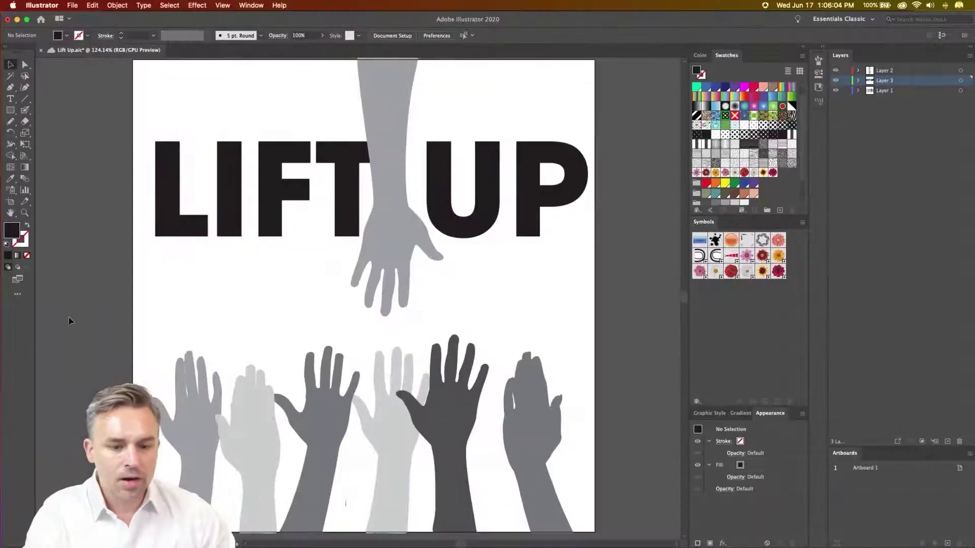
pyautogui.moveTo(267, 216); pyautogui.dragTo(278, 272)
pyautogui.press('super+shift+a')
pyautogui.scroll(-2, 337, 207)
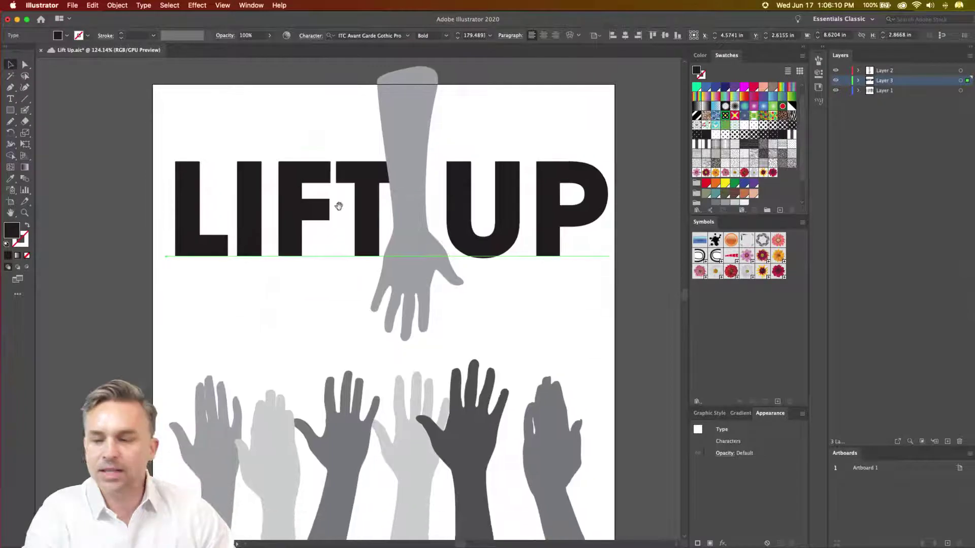
pyautogui.click(325, 214)
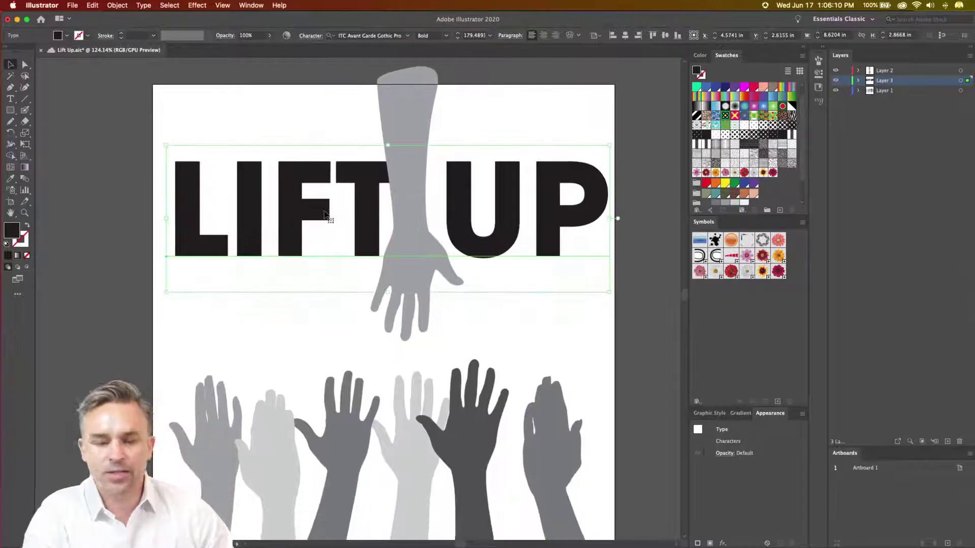
pyautogui.click(109, 317)
# Select the reaching arm and all raised hands without the text, and open Recolor Artwork for them
pyautogui.press('super+a')
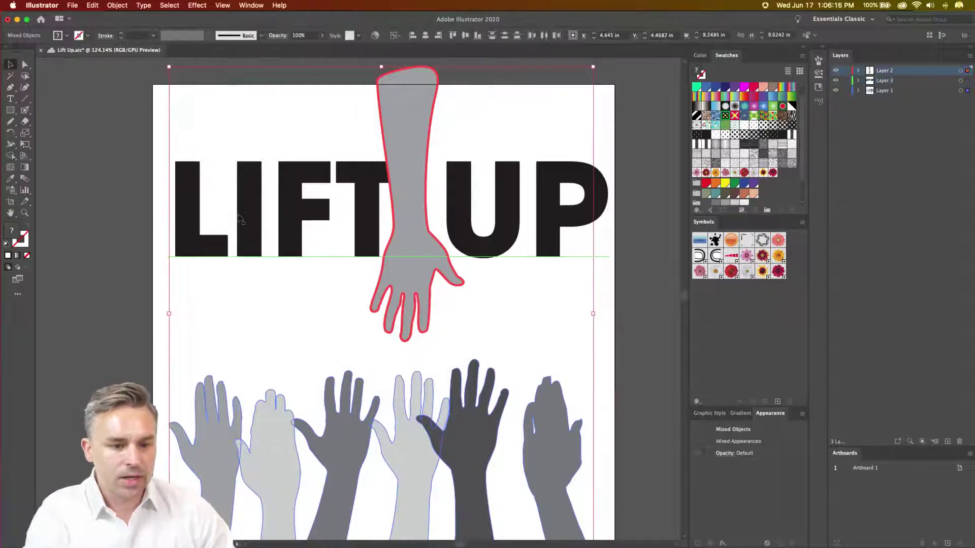
pyautogui.click(178, 318)
pyautogui.moveTo(153, 129); pyautogui.dragTo(617, 332)
pyautogui.click(72, 5)
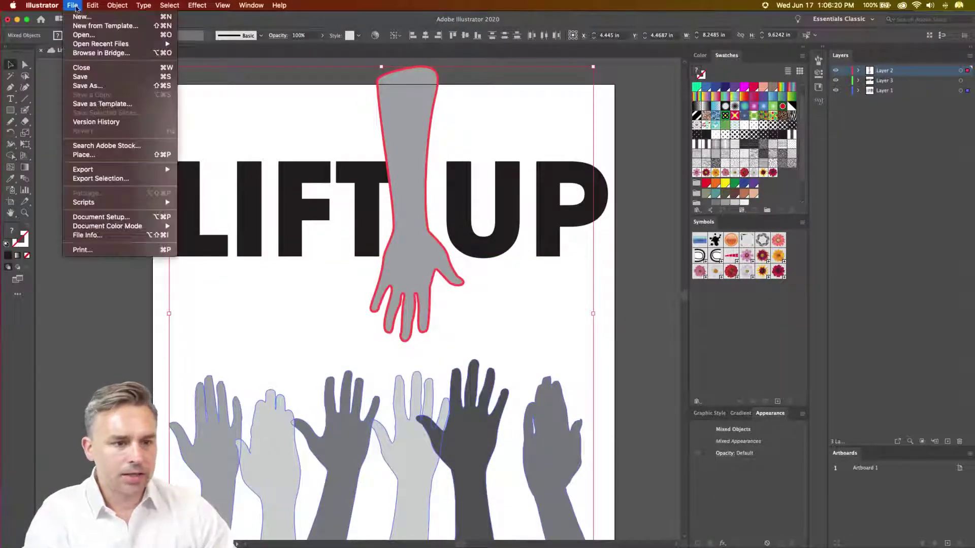
pyautogui.moveTo(93, 5)
pyautogui.moveTo(113, 161)
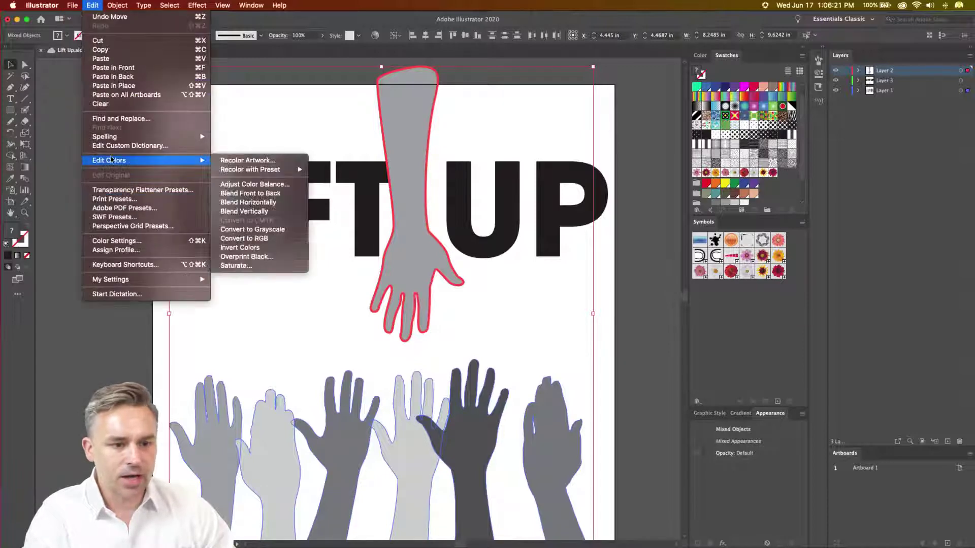
pyautogui.click(227, 160)
pyautogui.moveTo(732, 140); pyautogui.dragTo(771, 153)
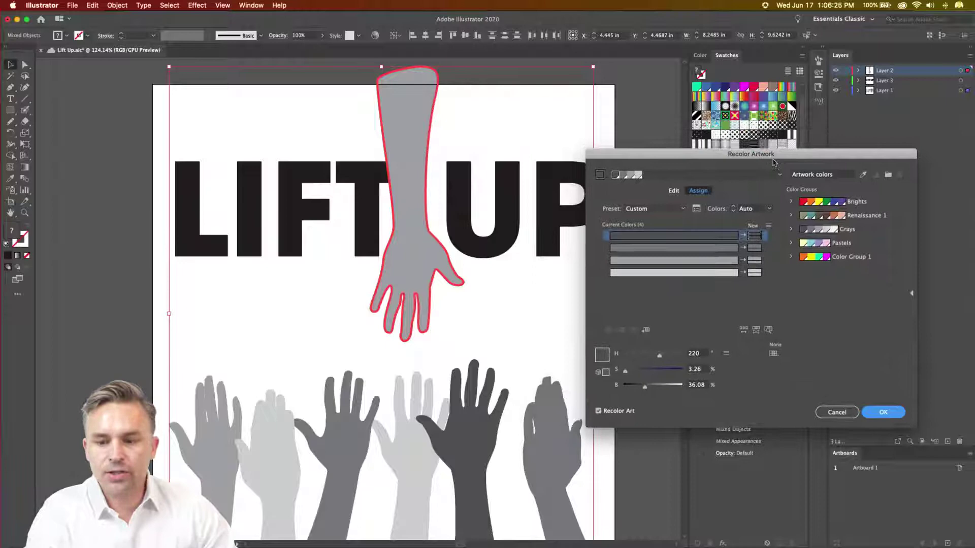
# Compare the Pastels and Grays color groups on the hands and recolor them with Color Group 1
pyautogui.click(874, 260)
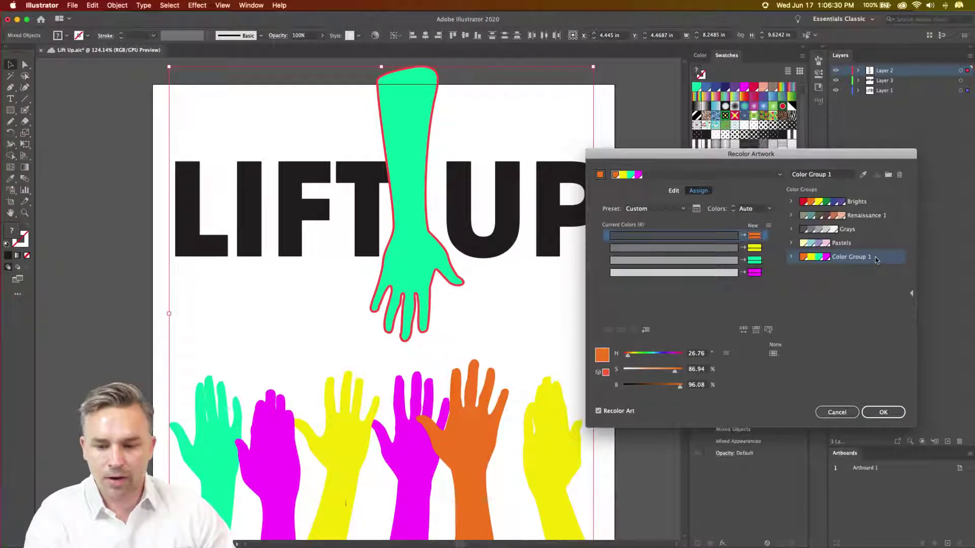
pyautogui.click(873, 244)
pyautogui.click(875, 231)
pyautogui.click(875, 243)
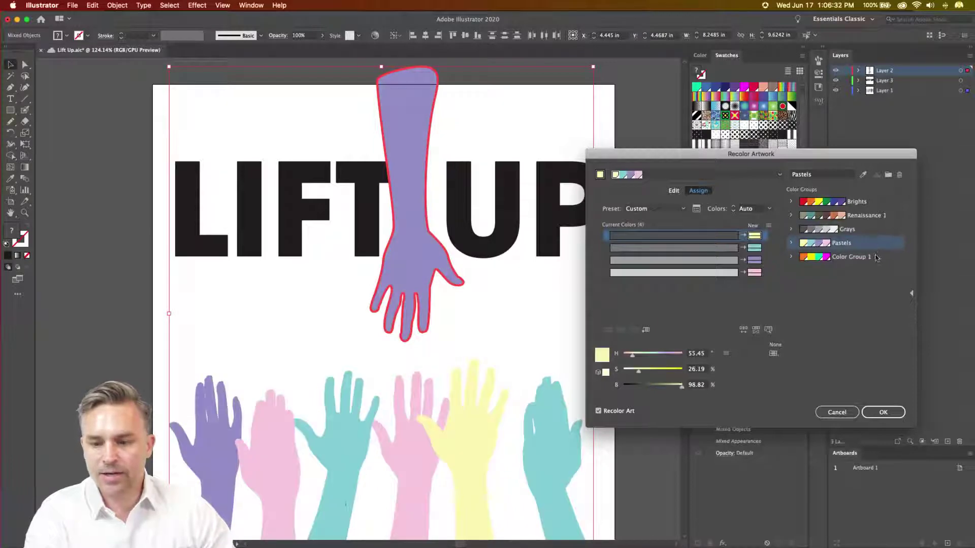
pyautogui.click(876, 257)
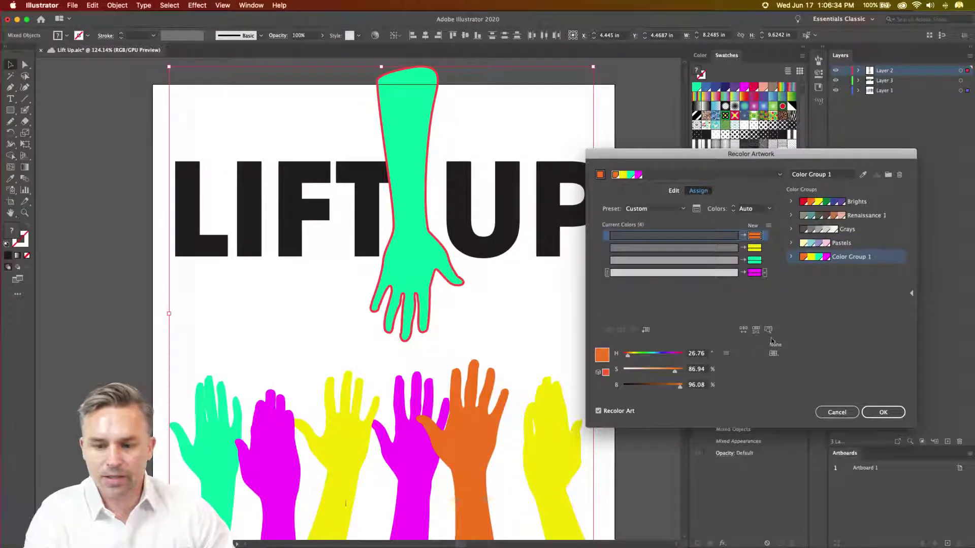
# Shift Color Group 1's green to a hue of about 154° on the color wheel, apply the recolor and save the document
pyautogui.click(673, 191)
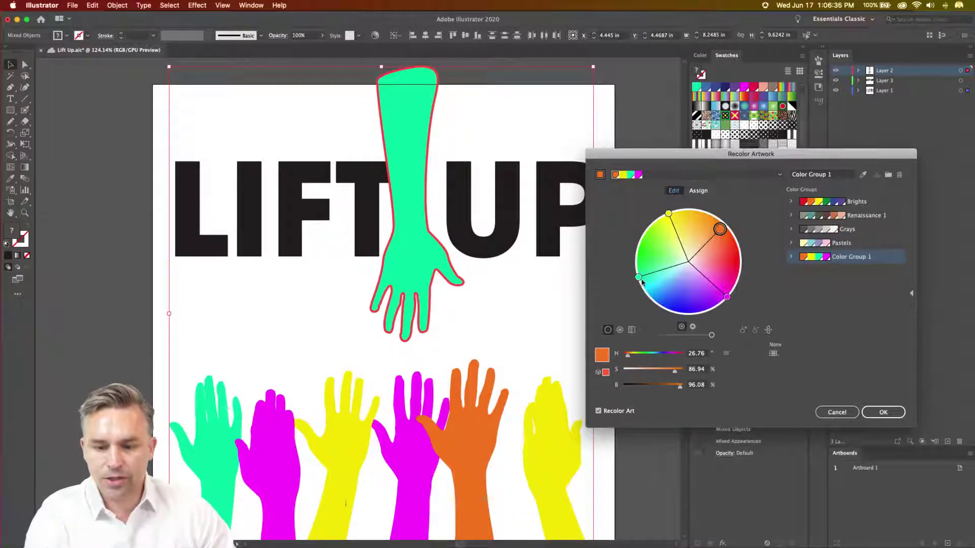
pyautogui.moveTo(638, 278)
pyautogui.mouseDown()
pyautogui.moveTo(641, 285)
pyautogui.moveTo(637, 273)
pyautogui.mouseUp()
pyautogui.click(883, 413)
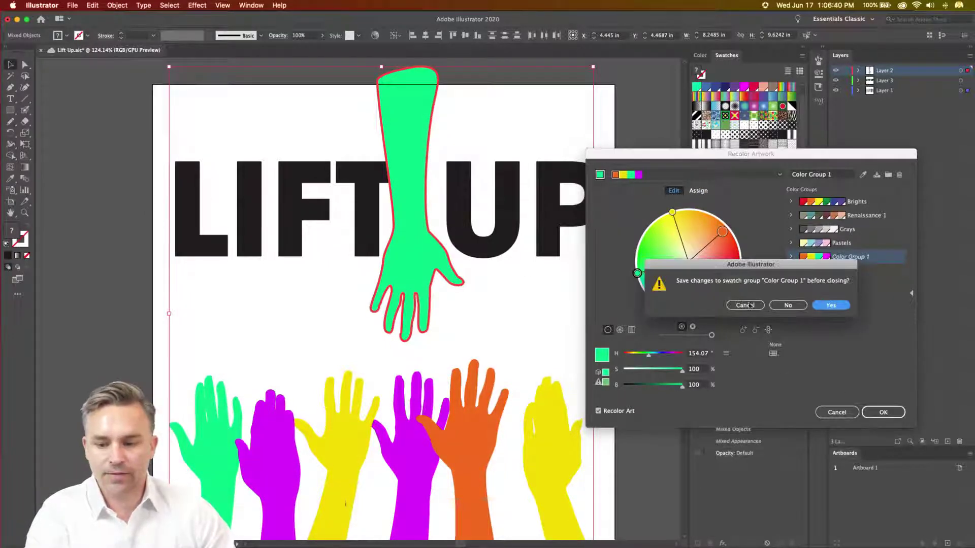
pyautogui.click(125, 187)
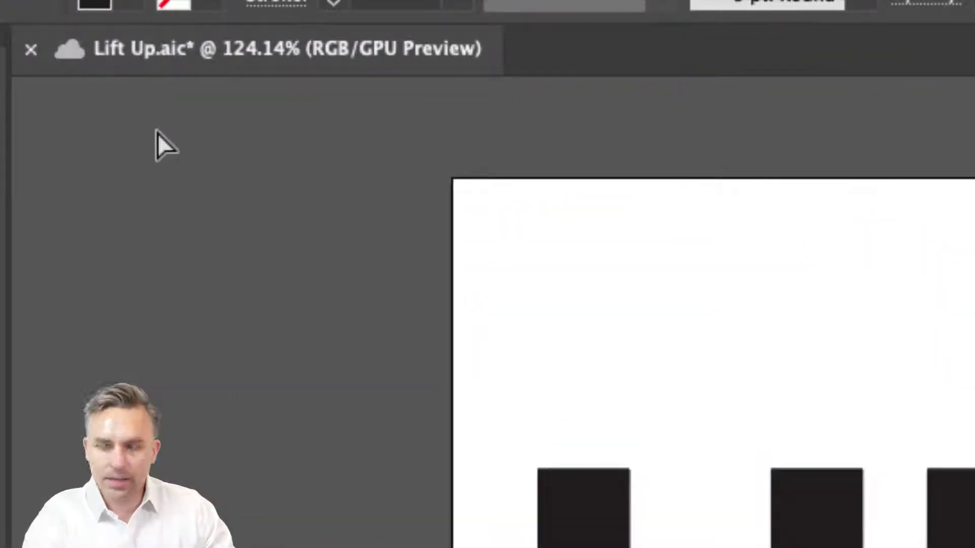
pyautogui.press('super+s')
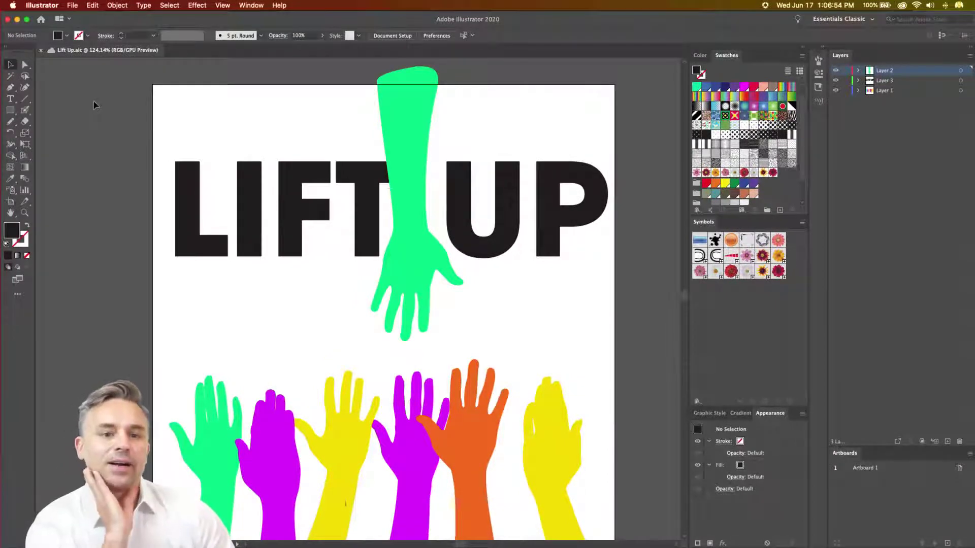
# Review the newest comments and drawn annotations on Lift Up in Chrome and return to Illustrator
pyautogui.moveTo(391, 538)
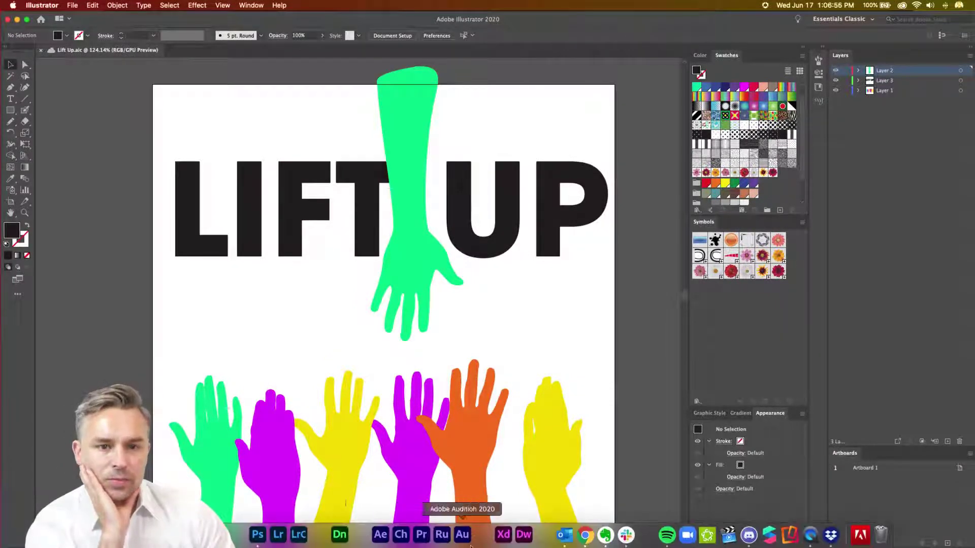
pyautogui.click(585, 535)
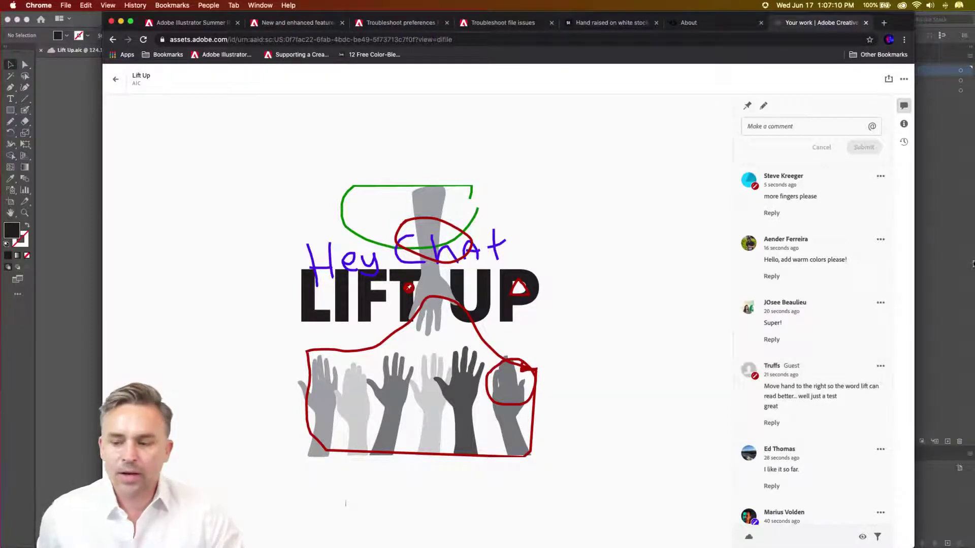
pyautogui.press('super+Tab')
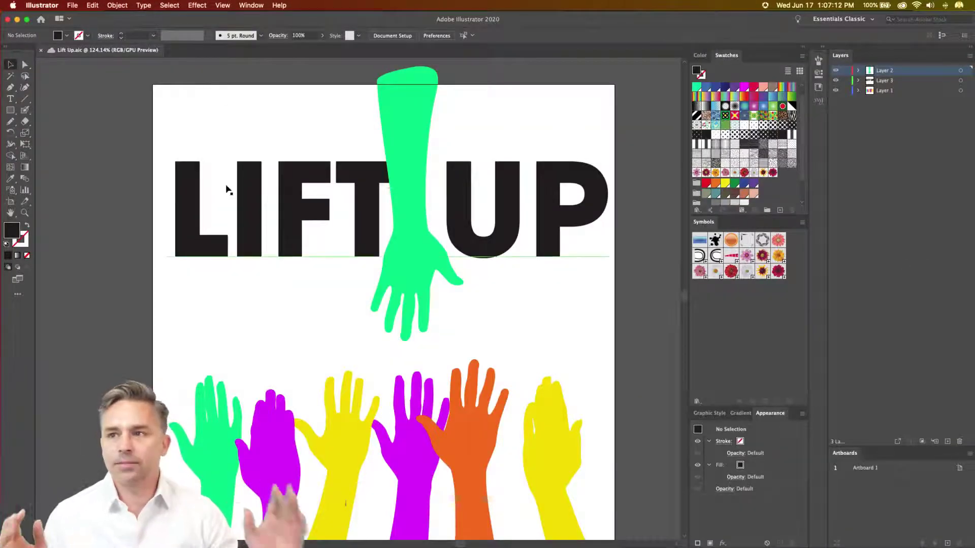
# Duplicate Artboard 1 with its artwork beside the original and delete the tiny stray artboard drawn above
pyautogui.moveTo(154, 133); pyautogui.dragTo(577, 317)
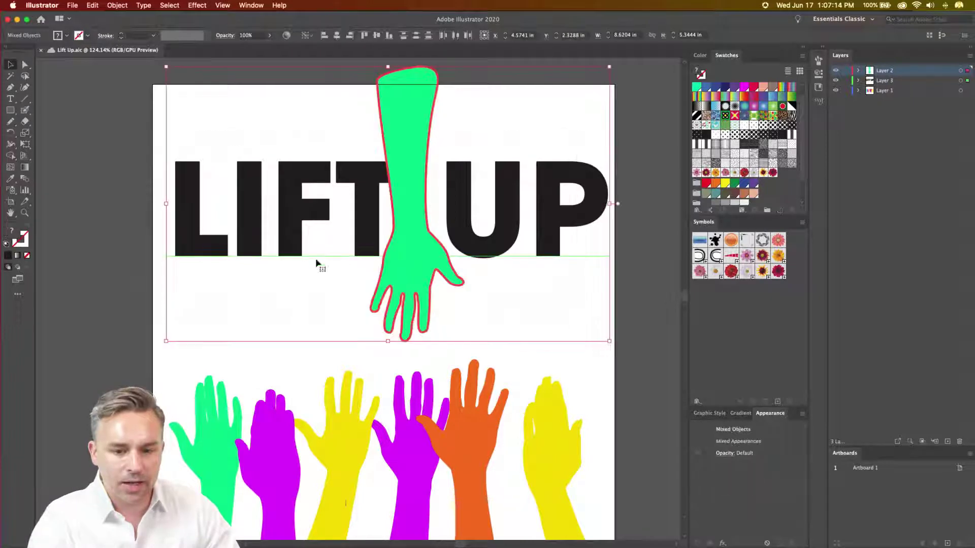
pyautogui.click(134, 346)
pyautogui.press('super+minus')
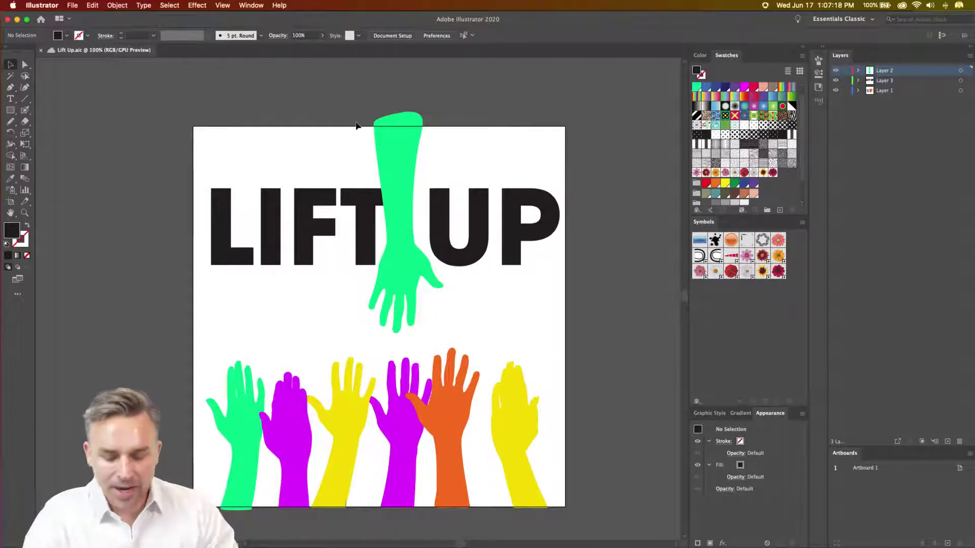
pyautogui.press('super+minus')
pyautogui.moveTo(357, 127); pyautogui.dragTo(266, 123)
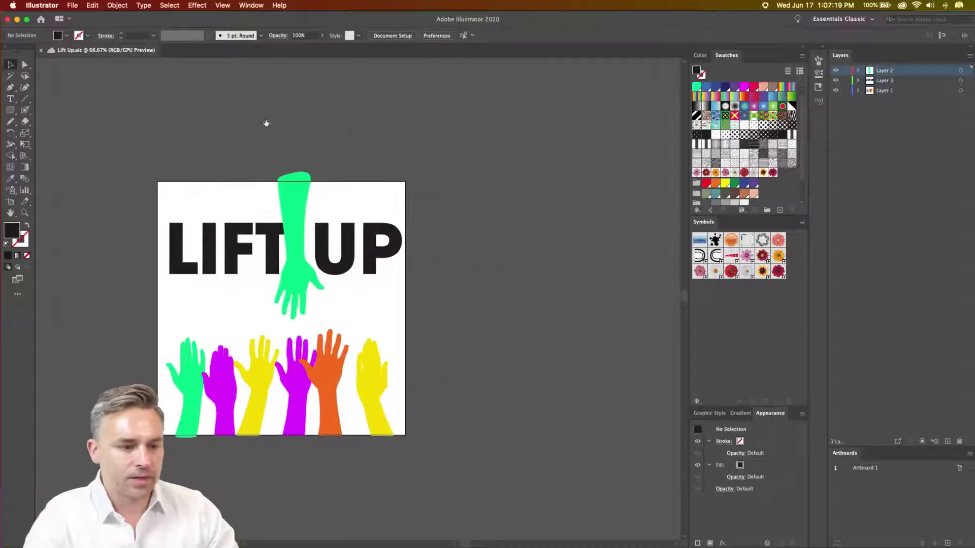
pyautogui.click(10, 202)
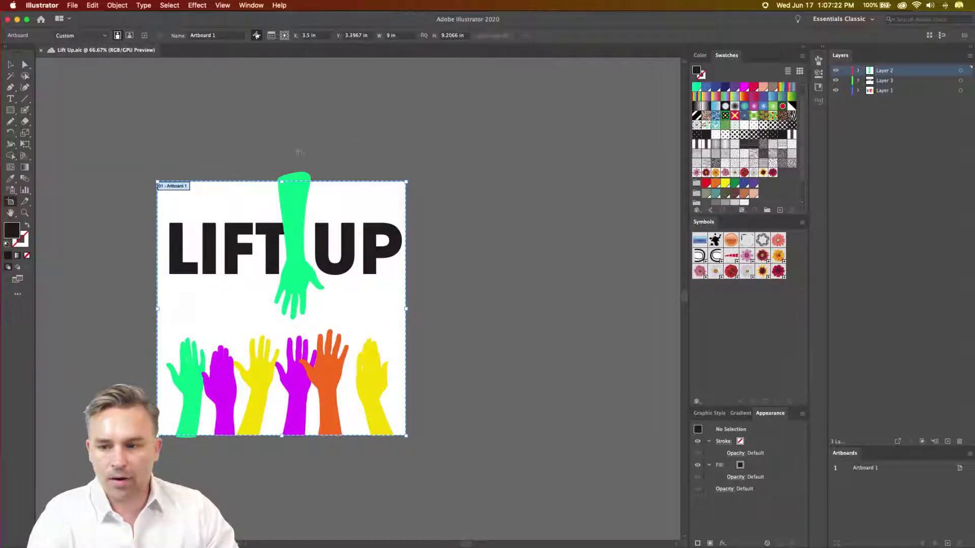
pyautogui.moveTo(212, 239); pyautogui.dragTo(499, 239)
pyautogui.moveTo(460, 130); pyautogui.dragTo(432, 134)
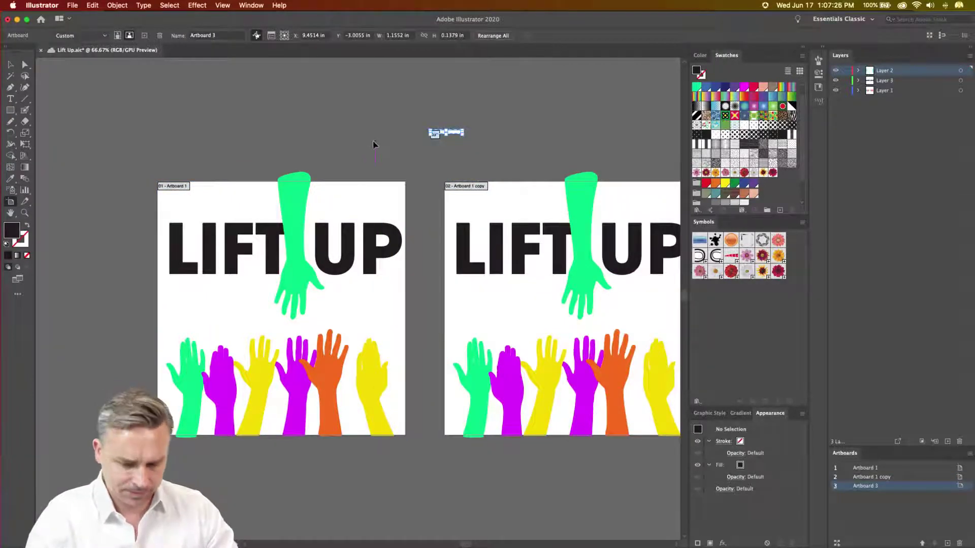
pyautogui.press('Delete')
pyautogui.press('super+alt+0')
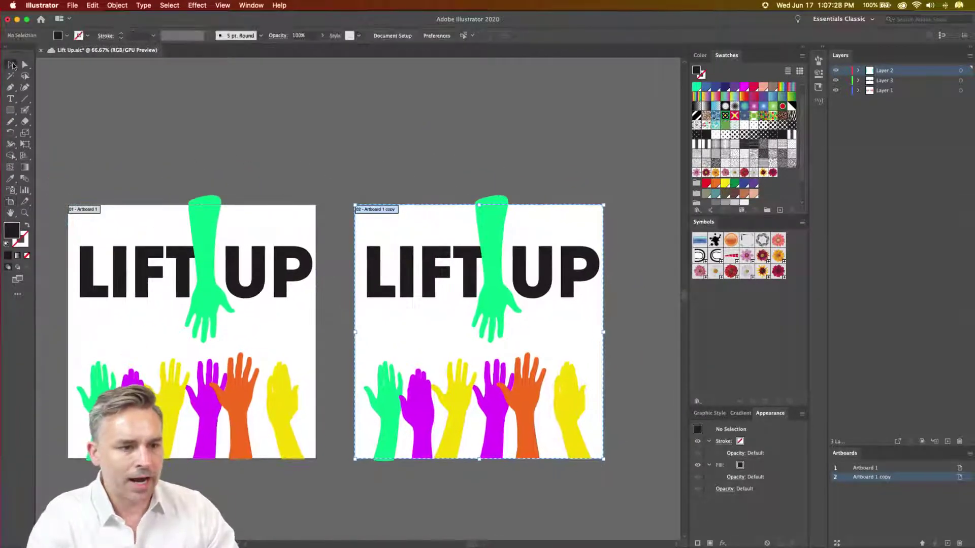
pyautogui.press('v')
# Extend the copied artboard's upper edge upward past the end of the reaching arm
pyautogui.click(10, 199)
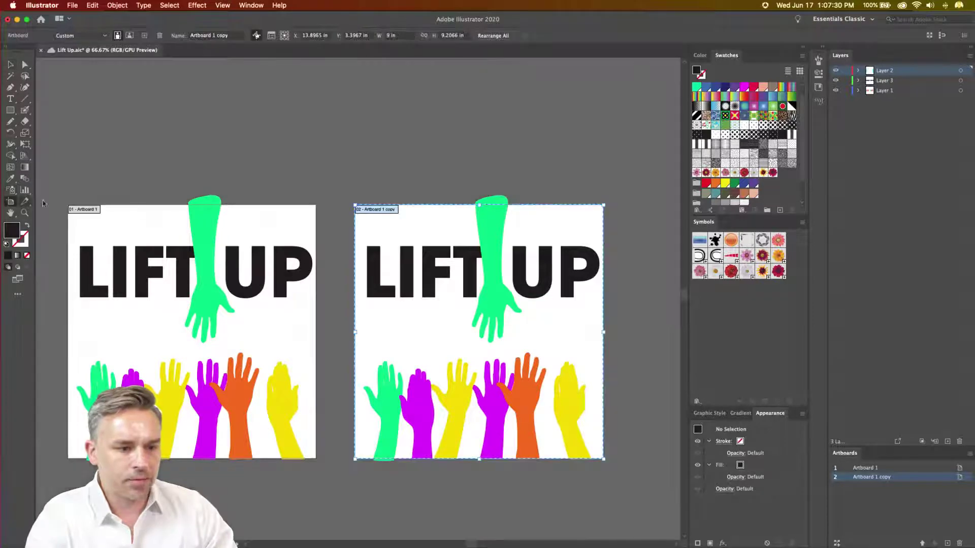
pyautogui.moveTo(478, 205); pyautogui.dragTo(481, 159)
pyautogui.press('v')
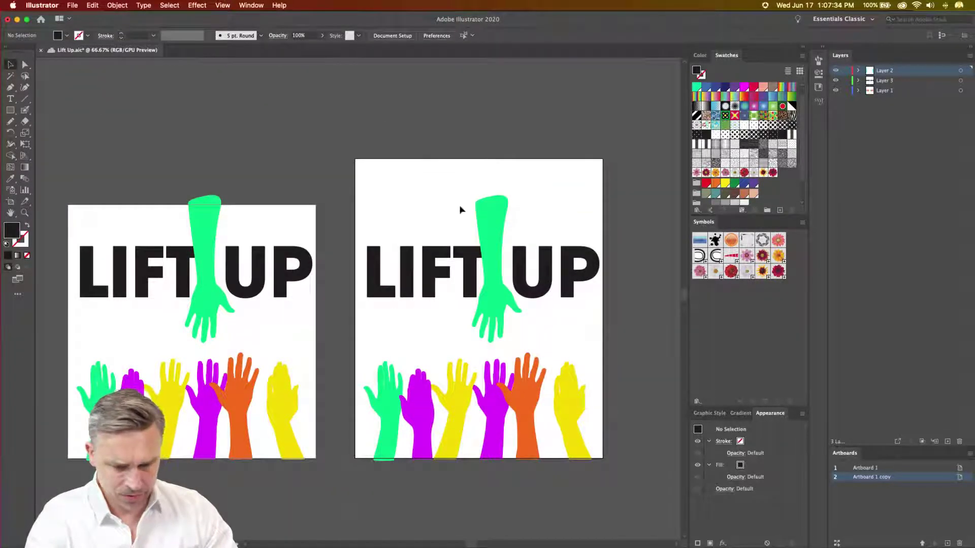
# Move the green reaching arm on the copied artboard up until its end extends past the artboard's upper edge
pyautogui.moveTo(495, 218); pyautogui.dragTo(482, 179)
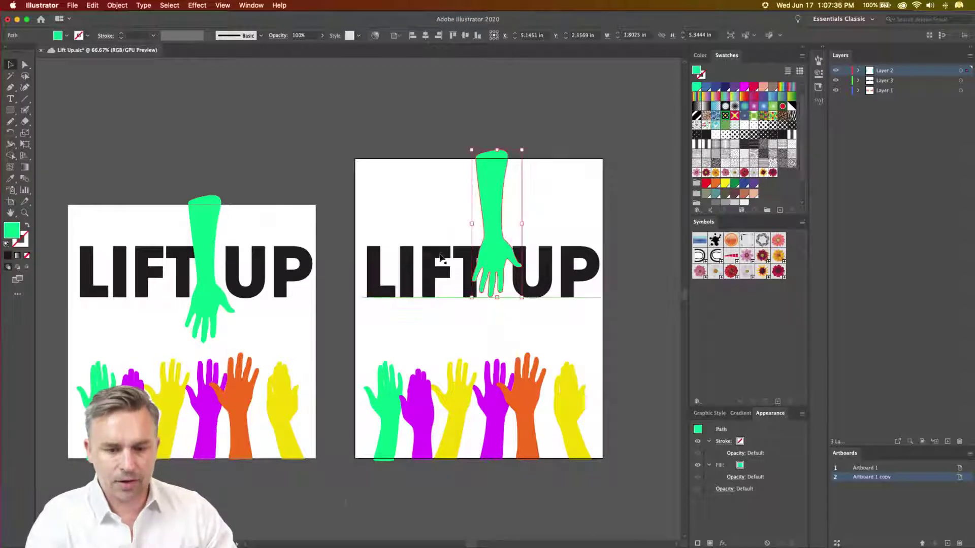
pyautogui.click(432, 277)
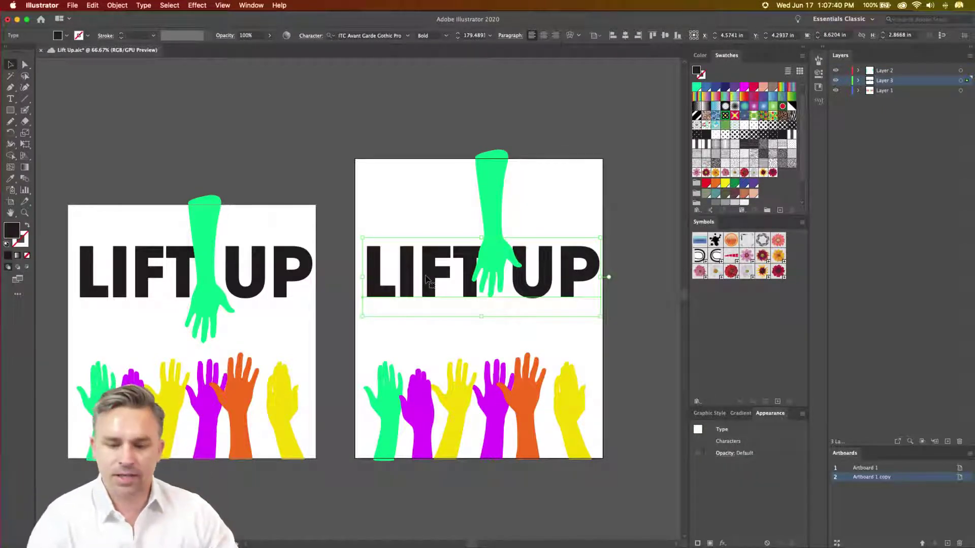
pyautogui.click(436, 202)
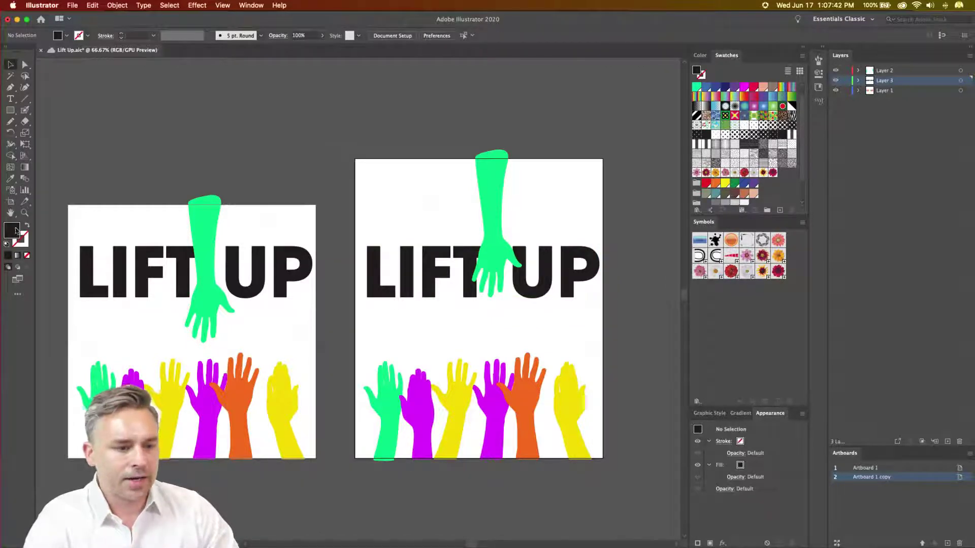
pyautogui.hotkey('shift', 'o')
pyautogui.hscroll(5, 316, 127)
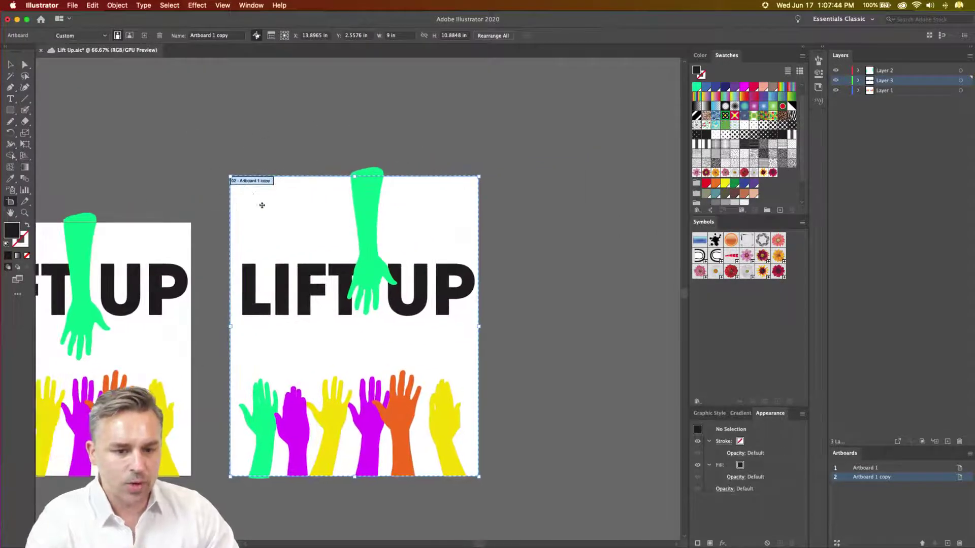
pyautogui.moveTo(262, 205); pyautogui.dragTo(551, 221)
pyautogui.hscroll(5, 407, 127)
pyautogui.press('super+z')
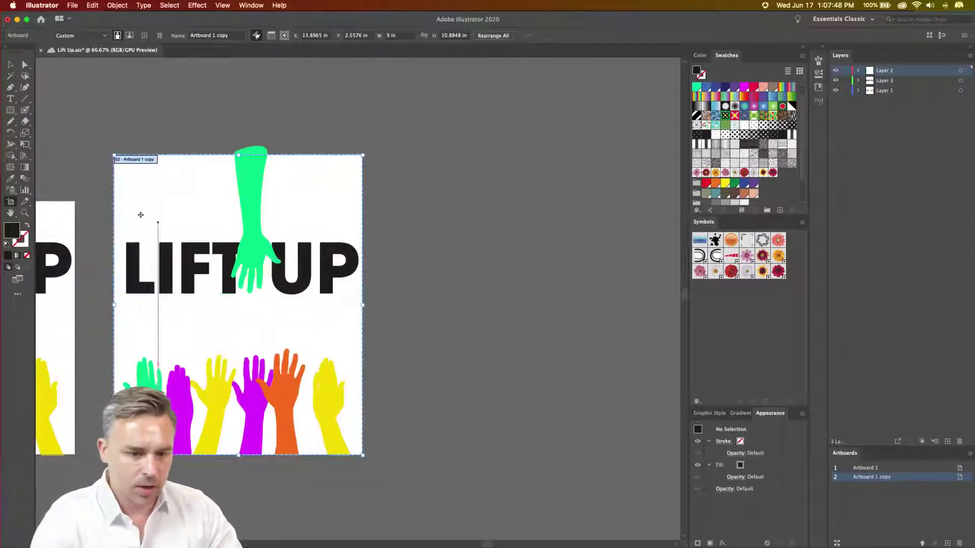
pyautogui.moveTo(141, 215); pyautogui.dragTo(403, 223)
pyautogui.press('super+z')
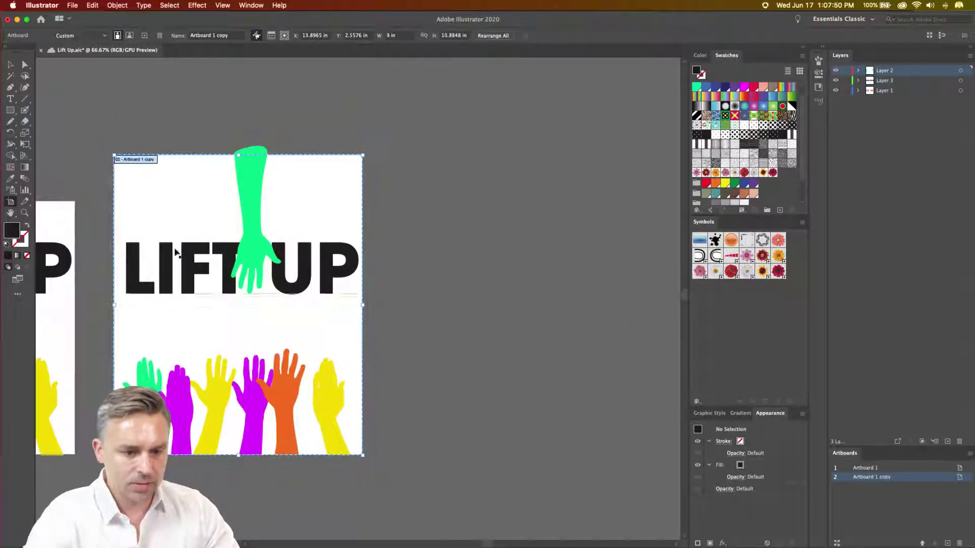
# Duplicate the taller copied artboard with its artwork to its right
pyautogui.hscroll(-4, 238, 152)
pyautogui.scroll(2, 239, 152)
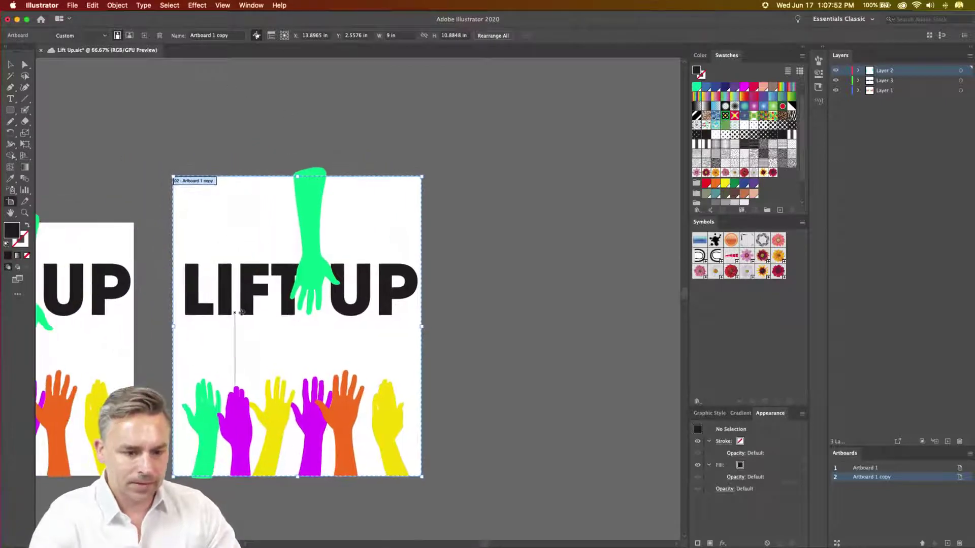
pyautogui.moveTo(242, 313); pyautogui.dragTo(533, 319)
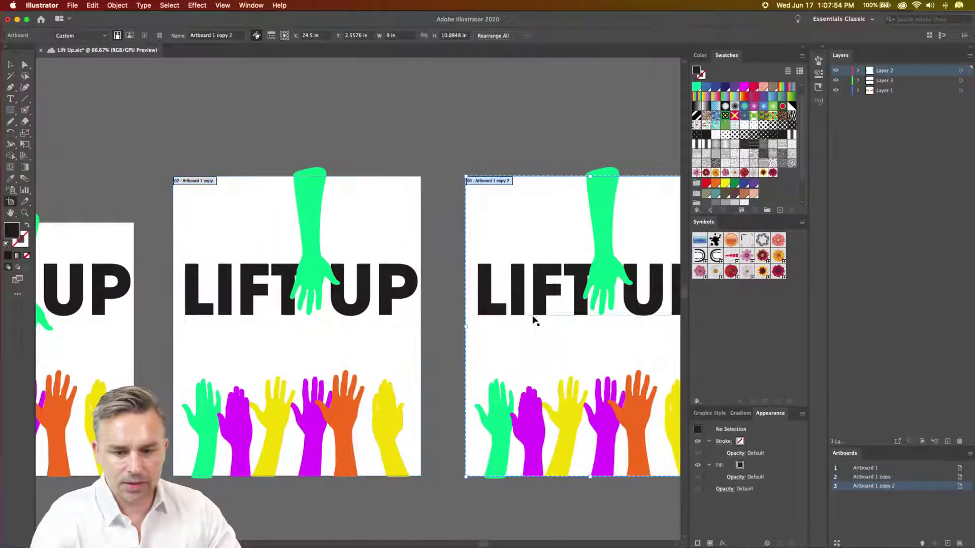
# Lower the third artboard's upper edge to just above the LIFT UP text, making the artboard about 9.07 in high
pyautogui.hscroll(4, 513, 192)
pyautogui.click(10, 64)
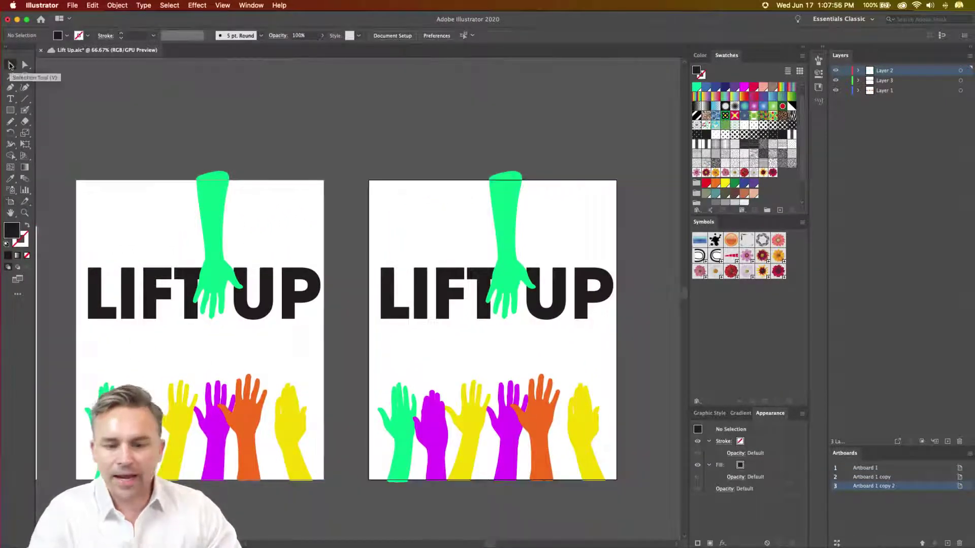
pyautogui.click(10, 202)
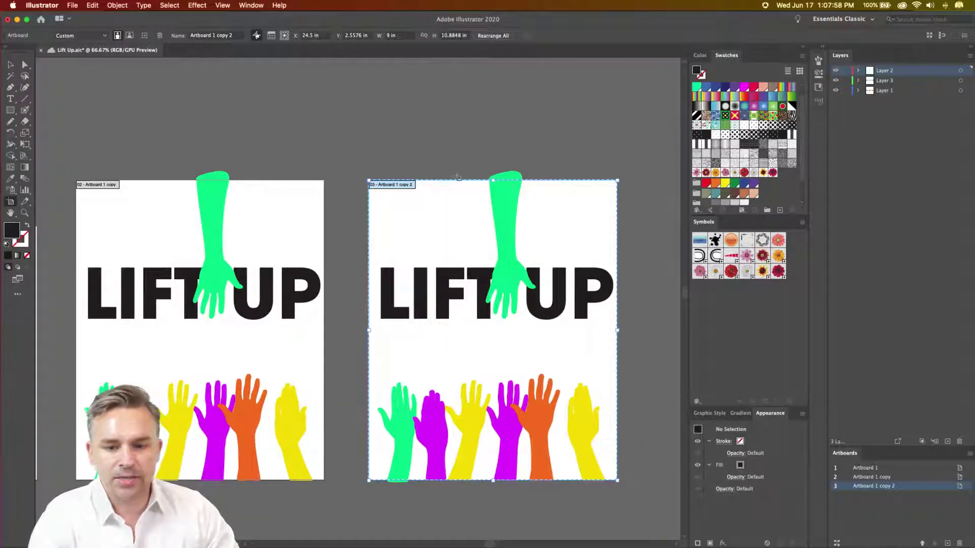
pyautogui.moveTo(457, 176); pyautogui.dragTo(505, 230)
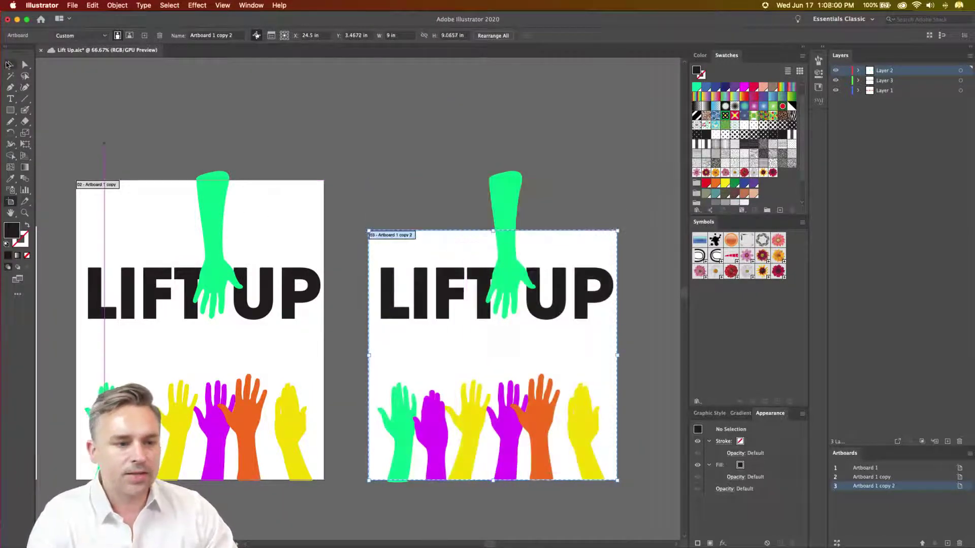
# Move the green reaching arm on the third artboard slightly down and deselect it
pyautogui.click(8, 65)
pyautogui.moveTo(500, 189); pyautogui.dragTo(503, 207)
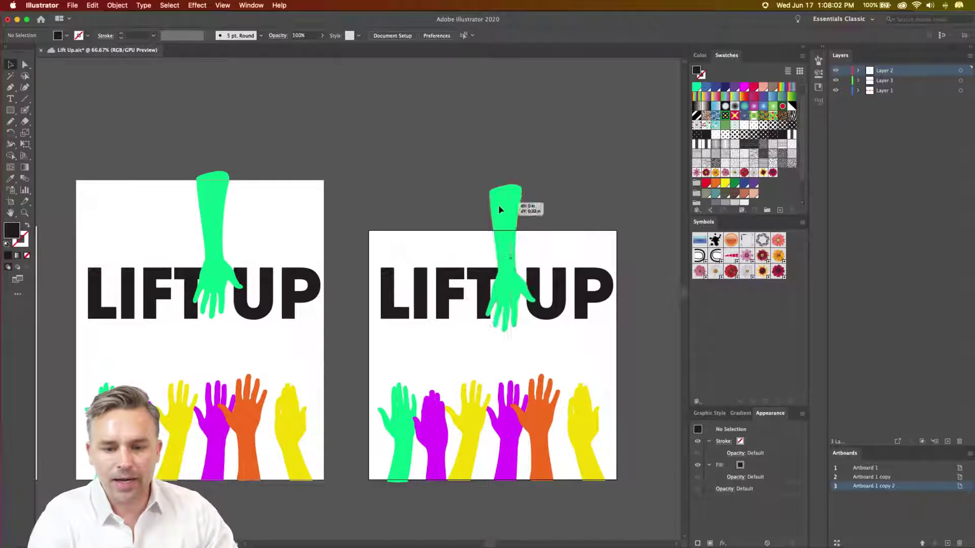
pyautogui.click(398, 174)
# Create a new blank 7 × 9 in CMYK document and tile it side by side with Lift Up
pyautogui.click(73, 5)
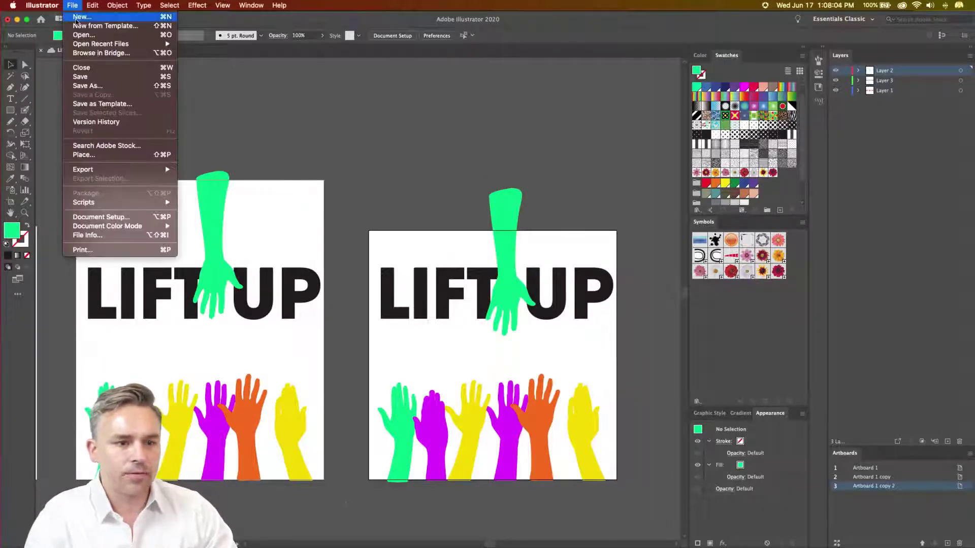
pyautogui.click(77, 17)
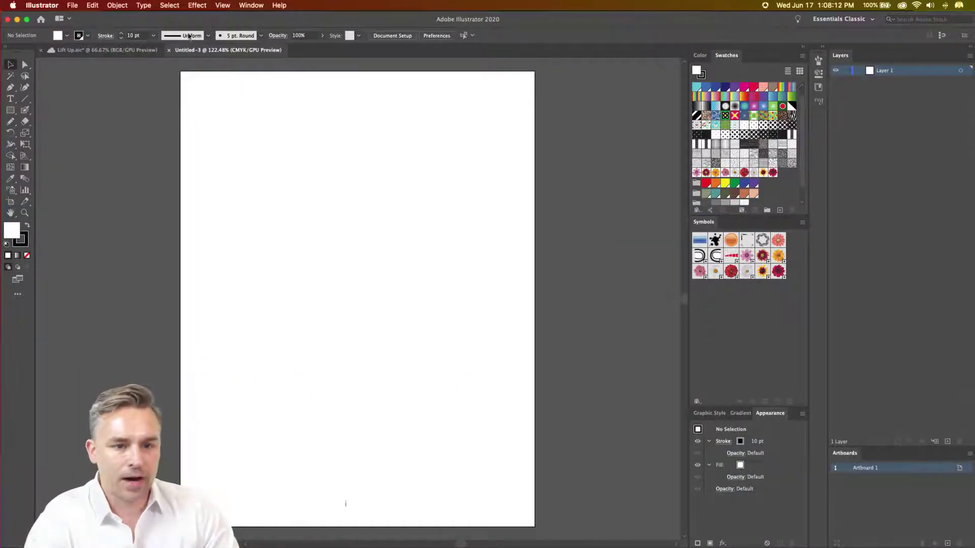
pyautogui.click(239, 6)
pyautogui.moveTo(375, 31)
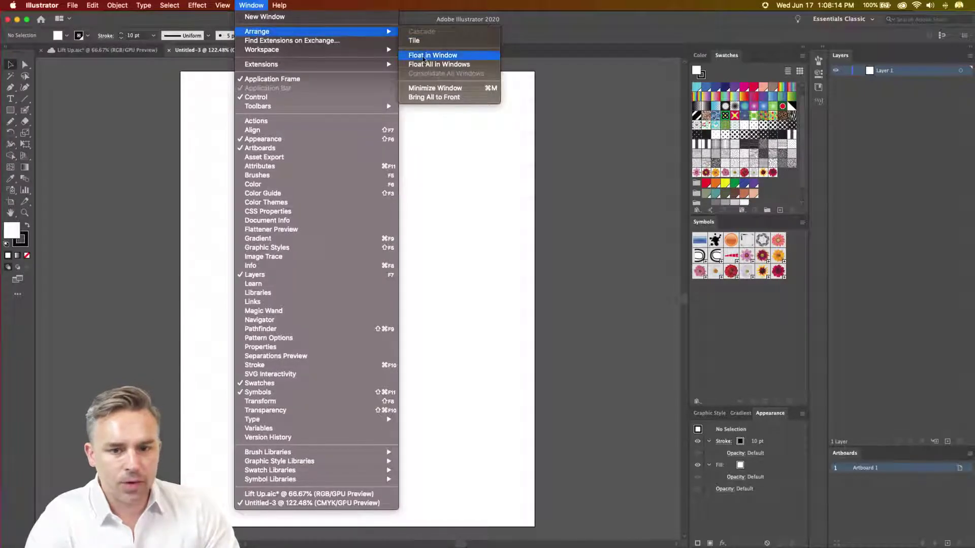
pyautogui.click(414, 40)
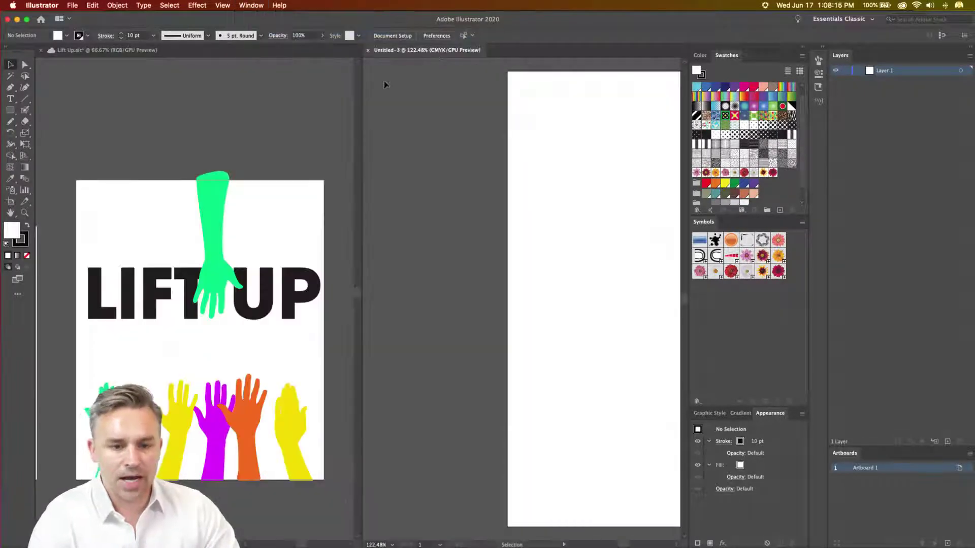
# Make the Artboards list taller and fit Artboard 1 copy 2 in the Lift Up window
pyautogui.click(878, 83)
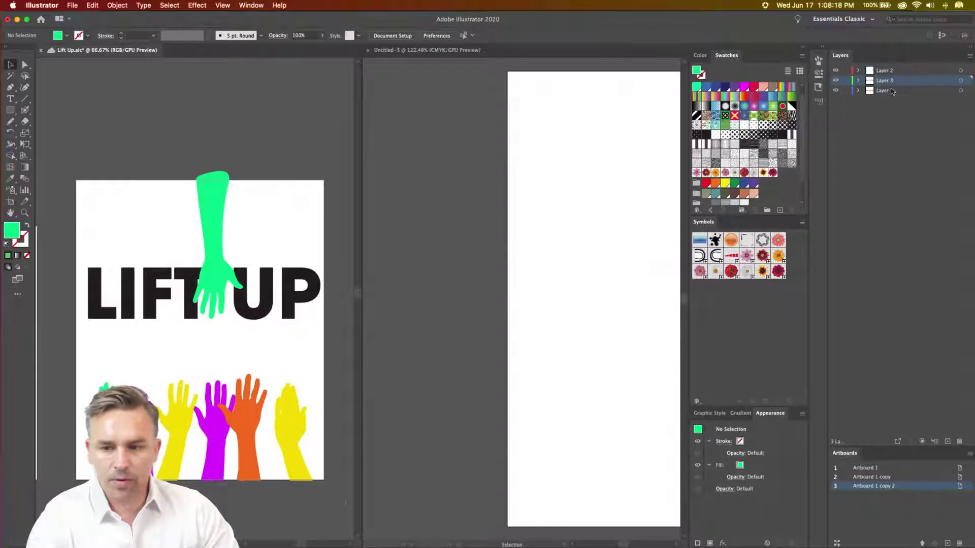
pyautogui.click(891, 92)
pyautogui.moveTo(882, 450); pyautogui.dragTo(883, 240)
pyautogui.doubleClick(898, 269)
pyautogui.doubleClick(907, 279)
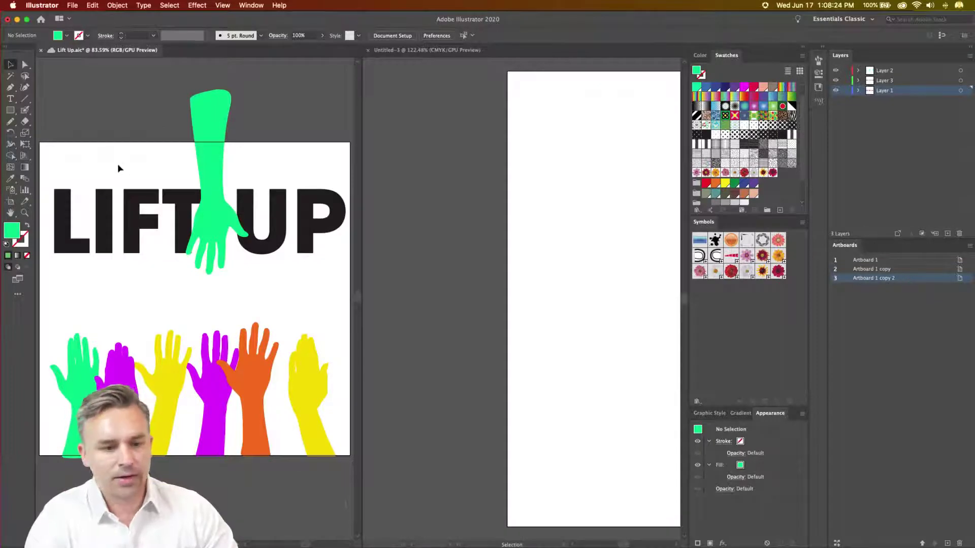
# Copy Artboard 1 copy 2 with its artwork from Lift Up into the new document, beside its blank artboard
pyautogui.click(10, 202)
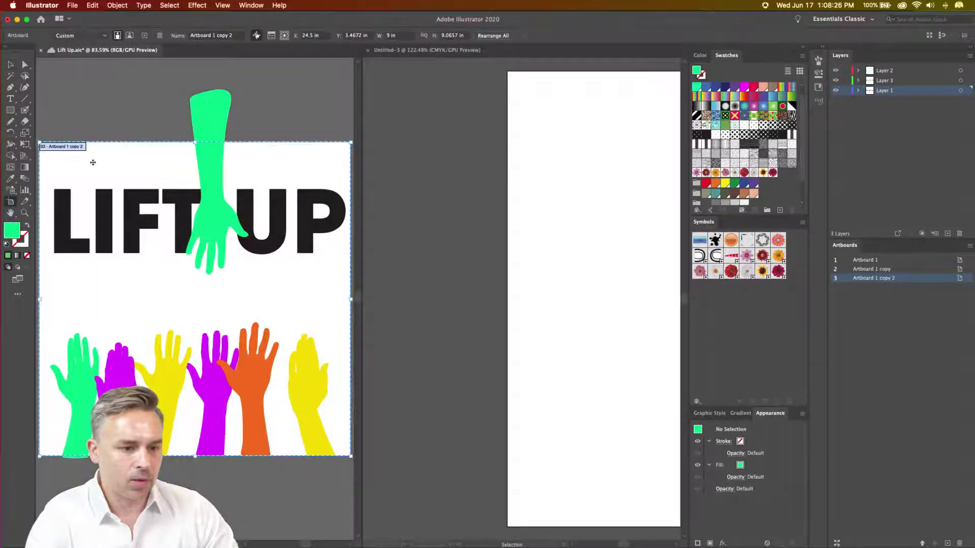
pyautogui.click(410, 104)
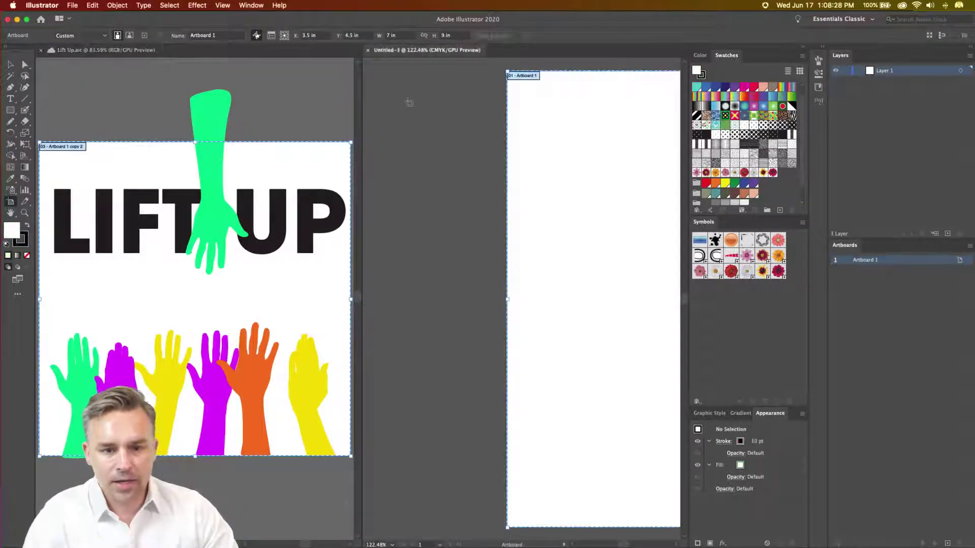
pyautogui.press('super+minus')
pyautogui.press('super+minus')
pyautogui.moveTo(458, 126); pyautogui.dragTo(349, 130)
pyautogui.press('super+v')
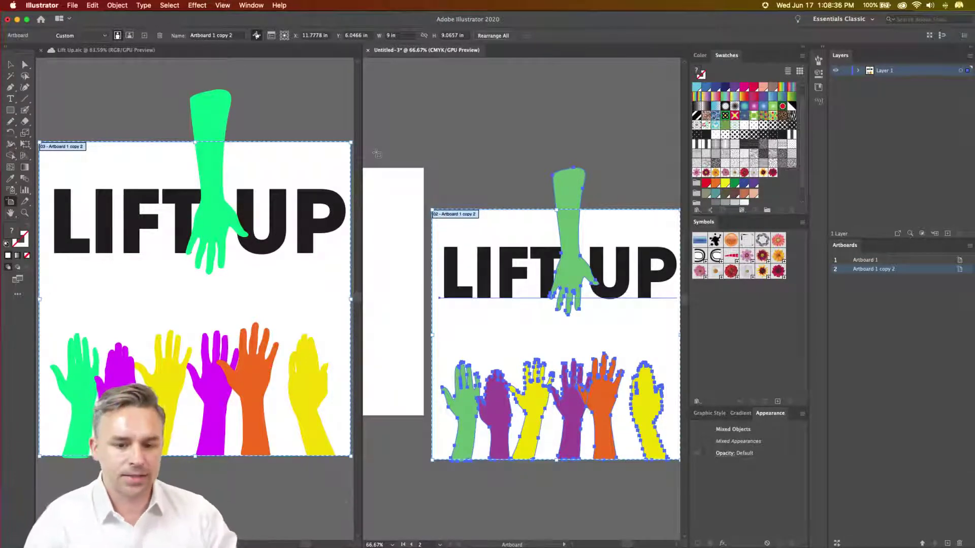
# Delete only the pasted artboard in the new document, leaving its artwork, and undo the deletion
pyautogui.press('Delete')
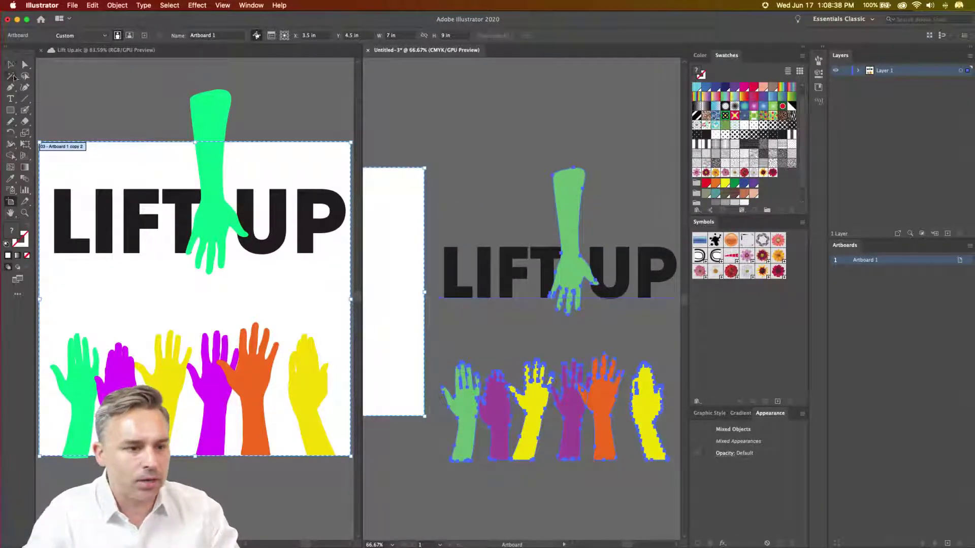
pyautogui.press('Escape')
pyautogui.click(388, 106)
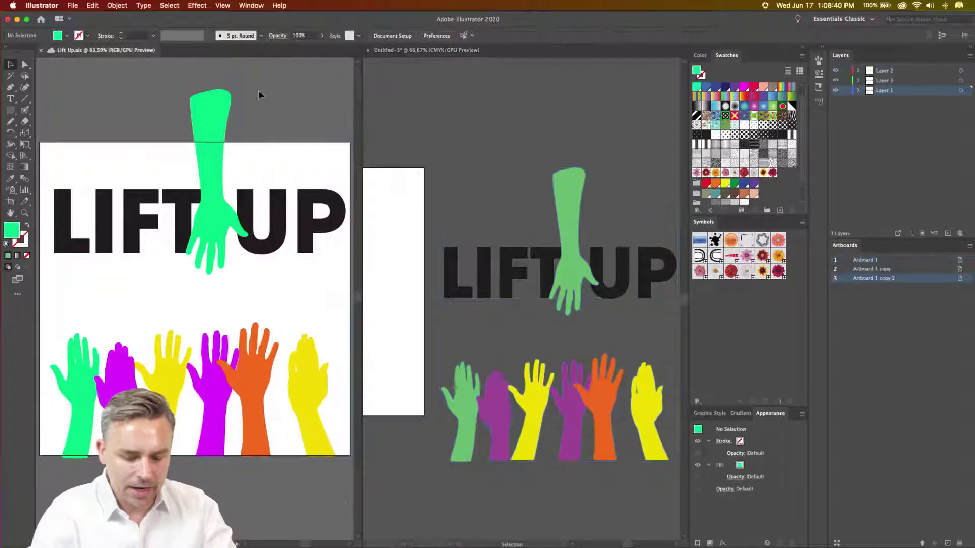
pyautogui.press('super+z')
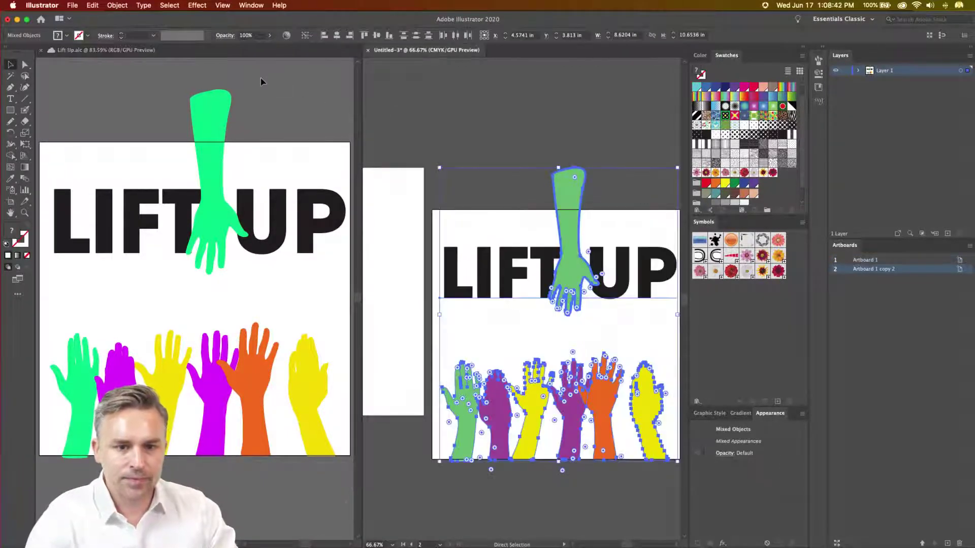
# Make Lift Up the active document and consolidate all document windows into tabs
pyautogui.click(261, 82)
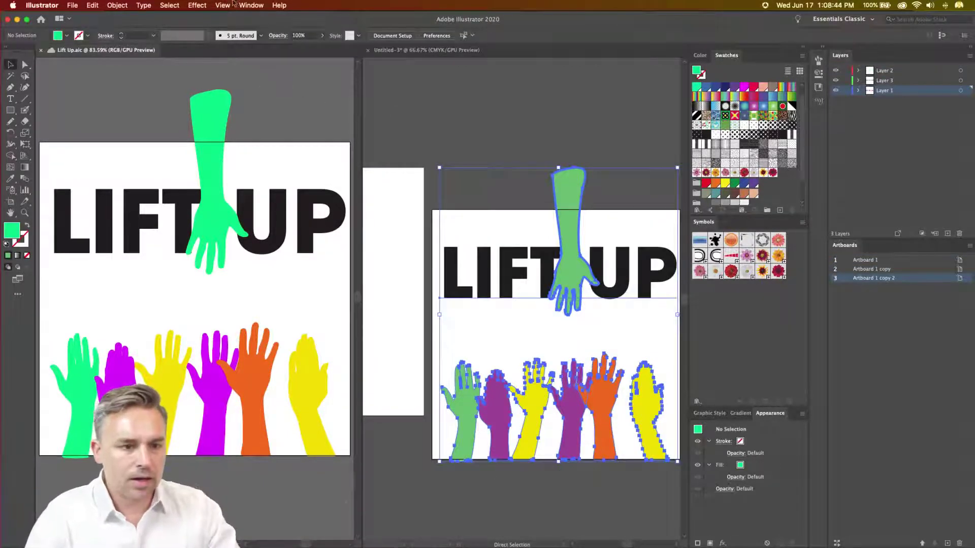
pyautogui.click(251, 5)
pyautogui.moveTo(345, 31)
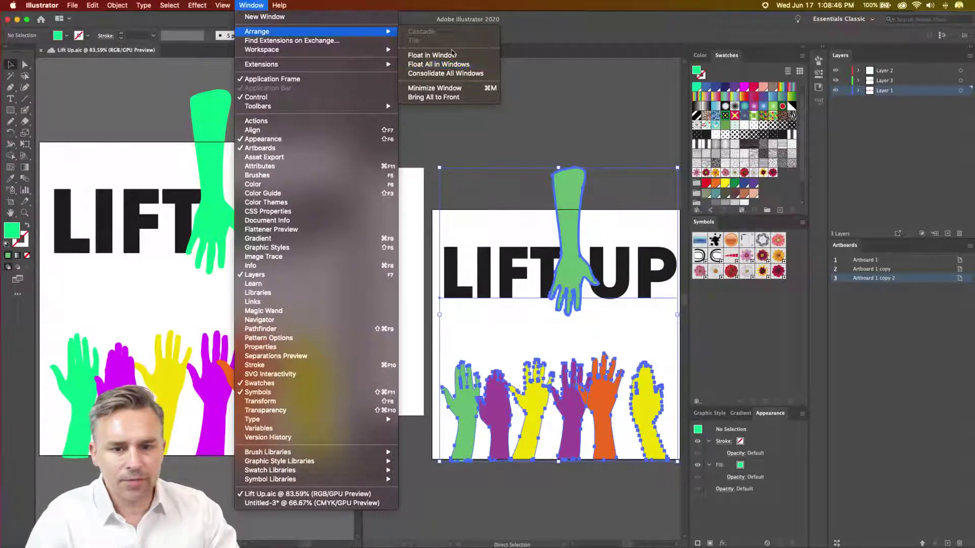
pyautogui.click(451, 74)
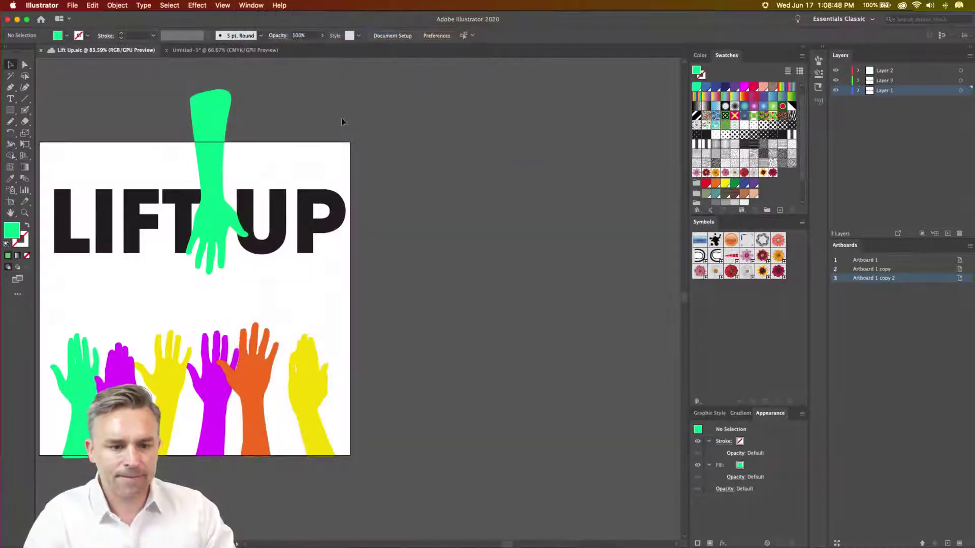
# Scale up the green reaching arm on the third artboard proportionally to about 2.22 × 6.56 in
pyautogui.moveTo(341, 122); pyautogui.dragTo(556, 195)
pyautogui.press('super+1')
pyautogui.click(427, 149)
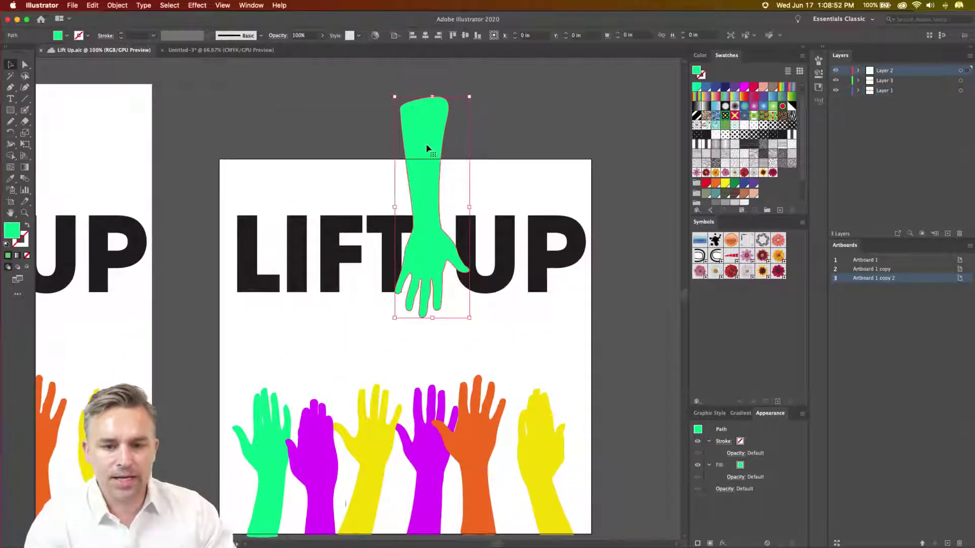
pyautogui.moveTo(393, 319); pyautogui.dragTo(370, 371)
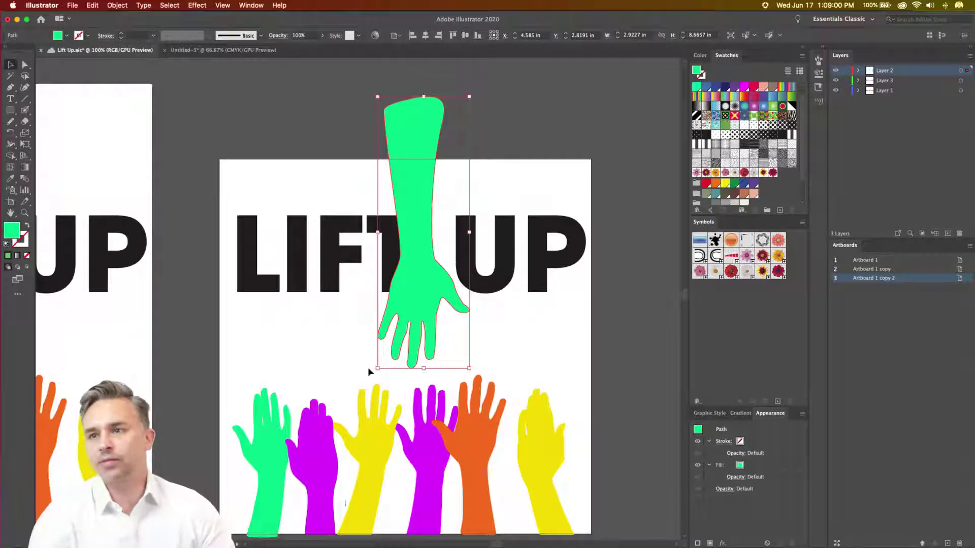
# Examine the Real-Time Drawing and Editing option in the Performance preferences and close the preferences without changes
pyautogui.click(42, 5)
pyautogui.moveTo(31, 31)
pyautogui.click(127, 32)
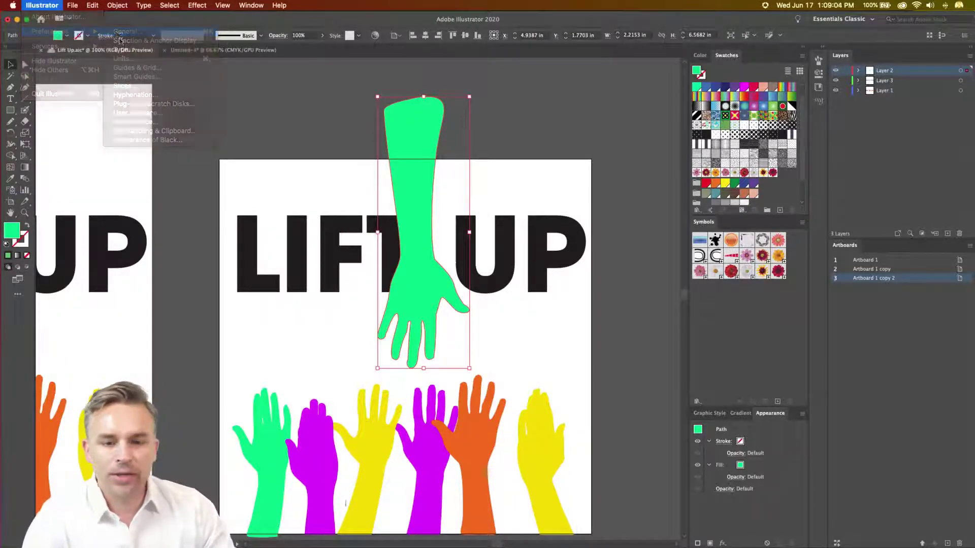
pyautogui.moveTo(425, 113); pyautogui.dragTo(618, 113)
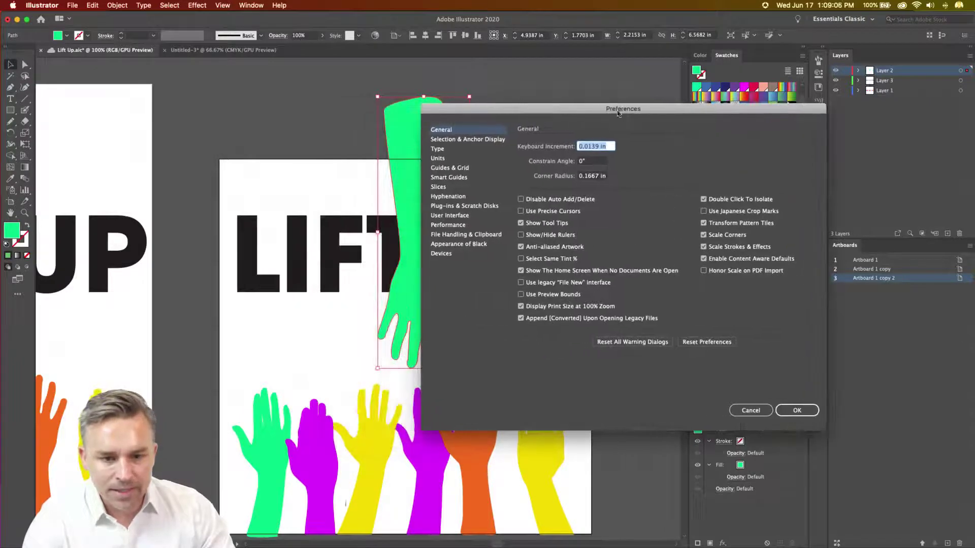
pyautogui.click(455, 225)
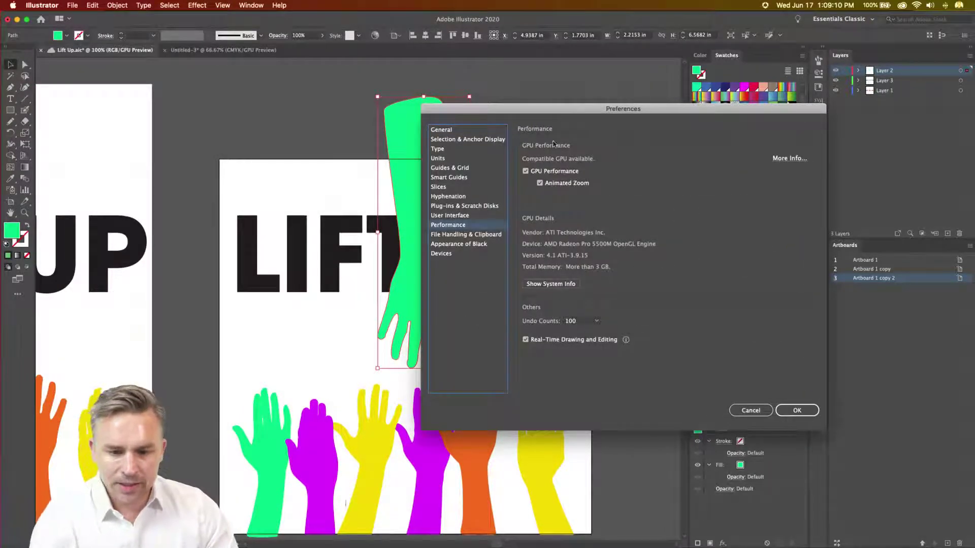
pyautogui.moveTo(544, 111); pyautogui.dragTo(591, 105)
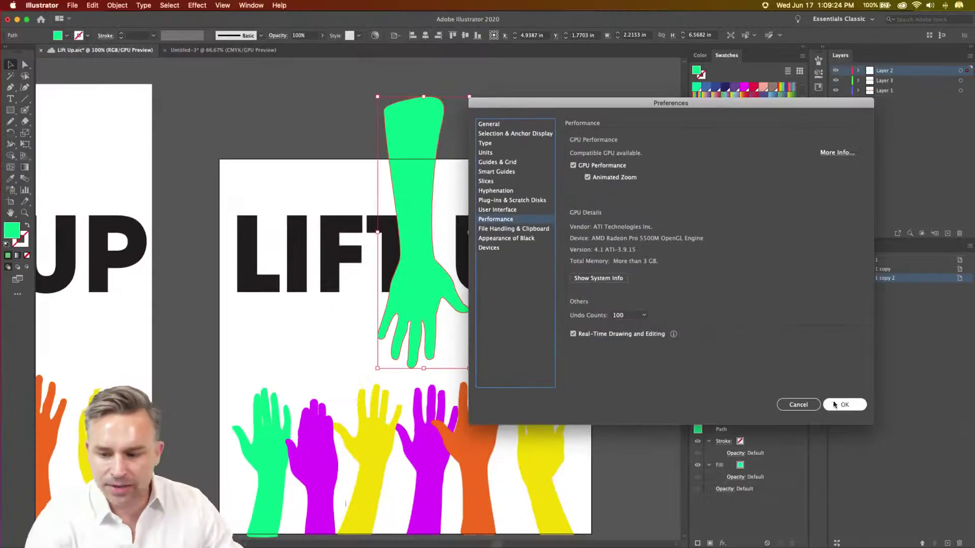
pyautogui.click(797, 404)
# Scale up the row of raised hands on the third artboard proportionally to about 10.05 × 4.78 in
pyautogui.moveTo(254, 361); pyautogui.dragTo(582, 499)
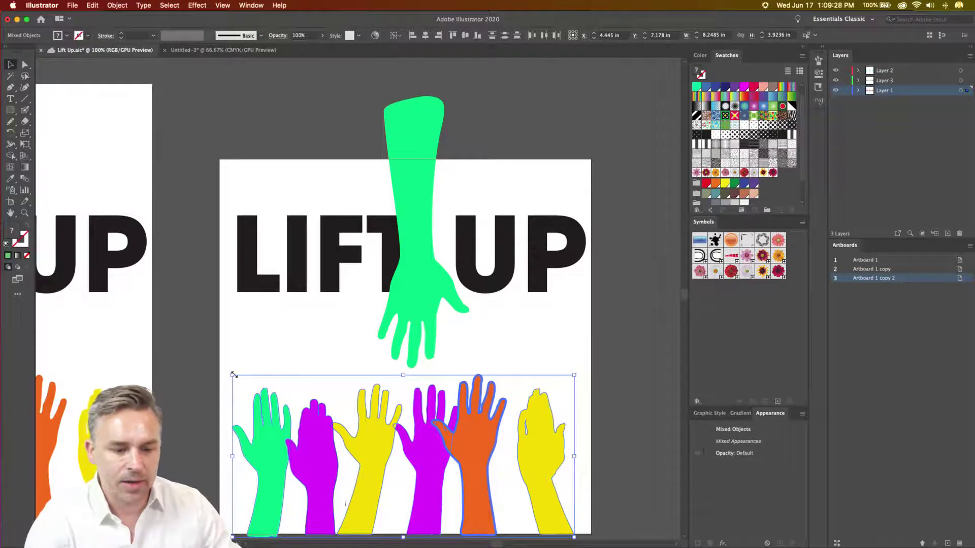
pyautogui.moveTo(234, 375); pyautogui.dragTo(232, 298)
pyautogui.moveTo(358, 265); pyautogui.dragTo(318, 259)
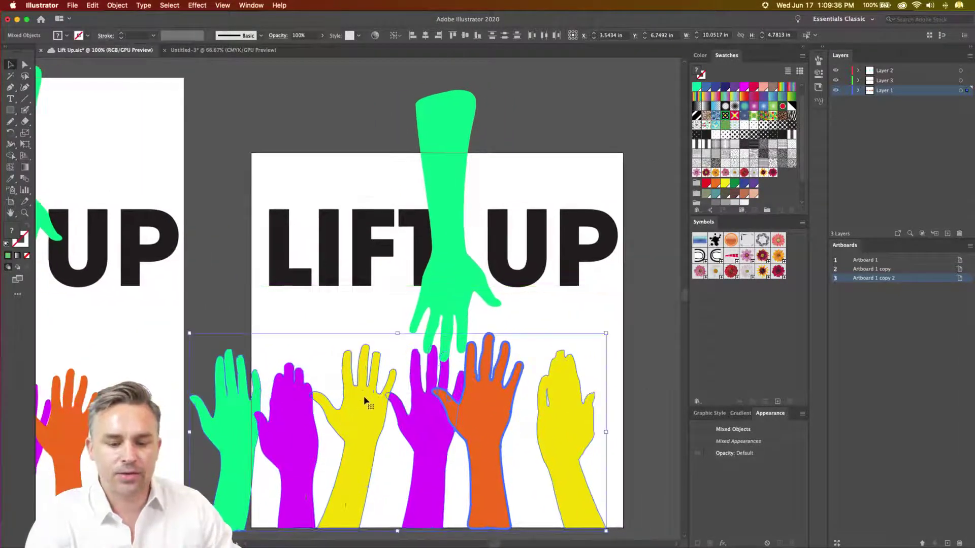
# Shift the row of raised hands right and move the green arm and LIFT UP heading slightly up on the third artboard
pyautogui.moveTo(364, 401); pyautogui.dragTo(391, 401)
pyautogui.click(394, 203)
pyautogui.moveTo(450, 216); pyautogui.dragTo(440, 184)
pyautogui.moveTo(369, 246); pyautogui.dragTo(369, 235)
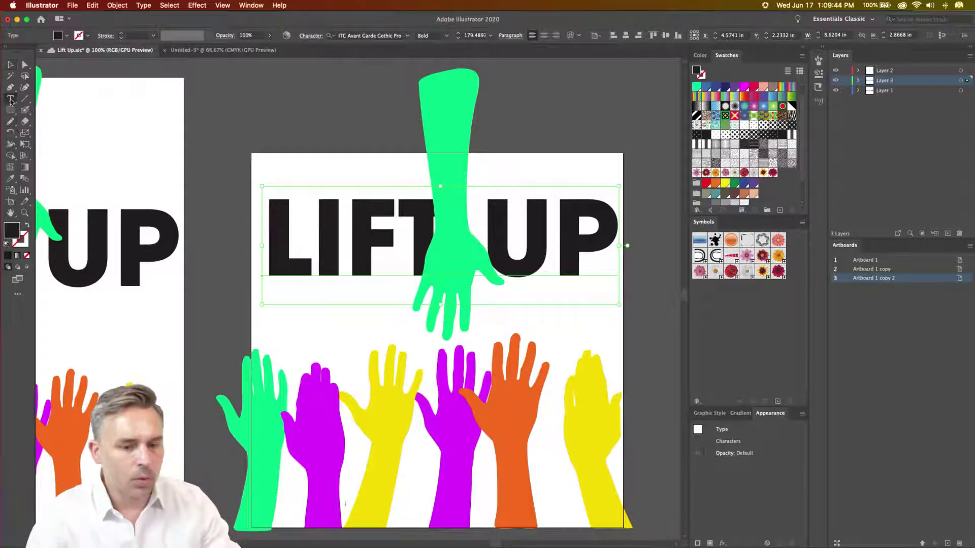
# Use the Touch Type tool to lower the letters L, F and U in the third artboard's LIFT UP heading, staggering them below the others
pyautogui.moveTo(10, 100); pyautogui.dragTo(66, 167)
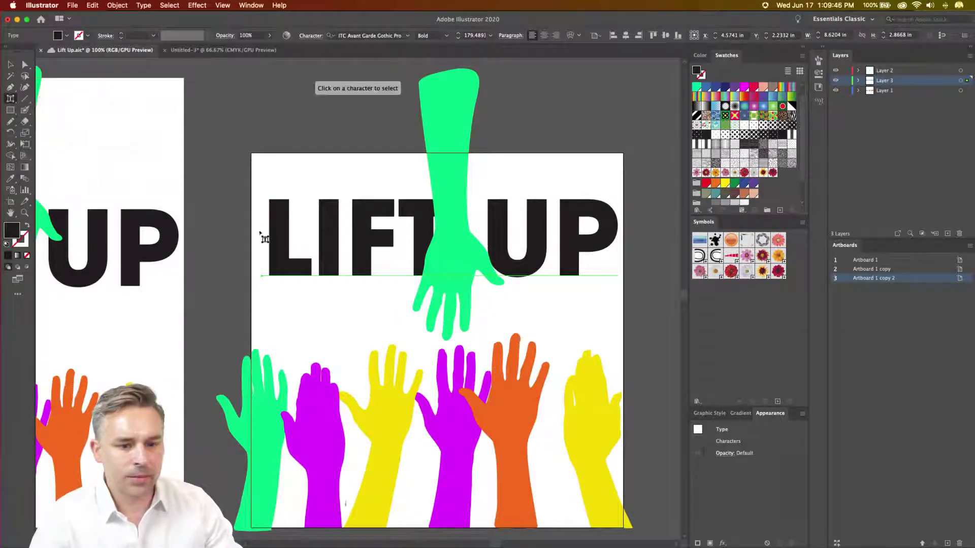
pyautogui.click(279, 250)
pyautogui.moveTo(279, 274); pyautogui.dragTo(280, 301)
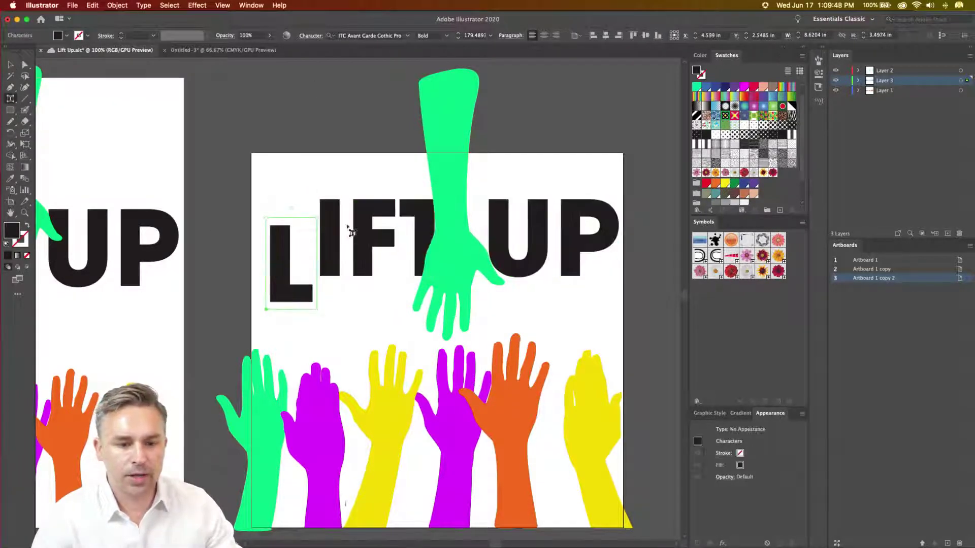
pyautogui.moveTo(363, 231); pyautogui.dragTo(361, 260)
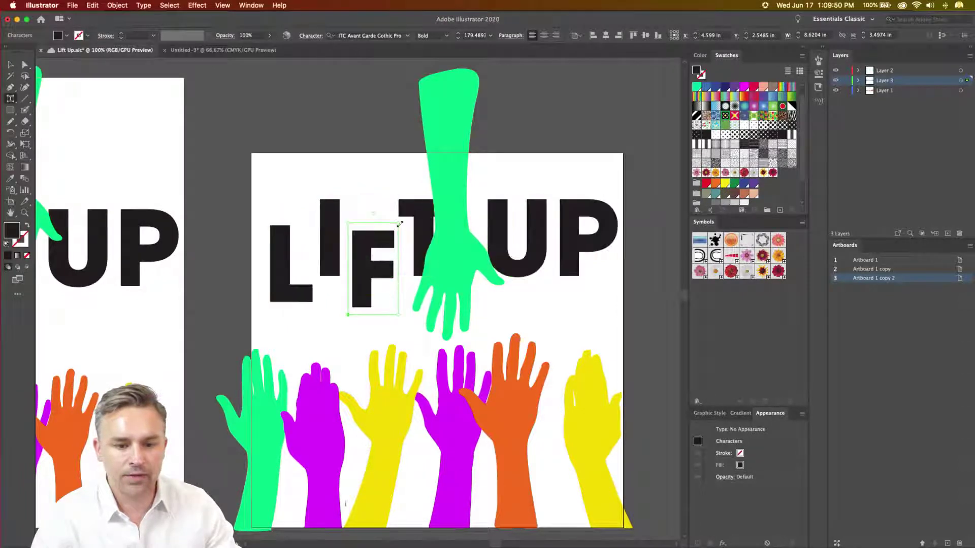
pyautogui.click(500, 224)
pyautogui.moveTo(498, 224); pyautogui.dragTo(494, 247)
pyautogui.click(368, 132)
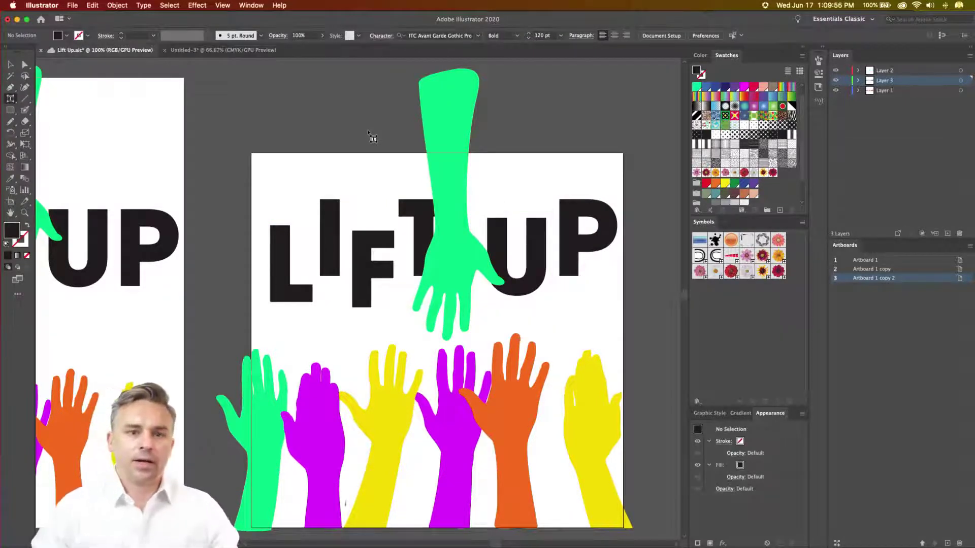
# Free Distort the green reaching arm on the third artboard, pulling its lower-left corner outward to about 2.69 × 6.64 in overall
pyautogui.click(9, 62)
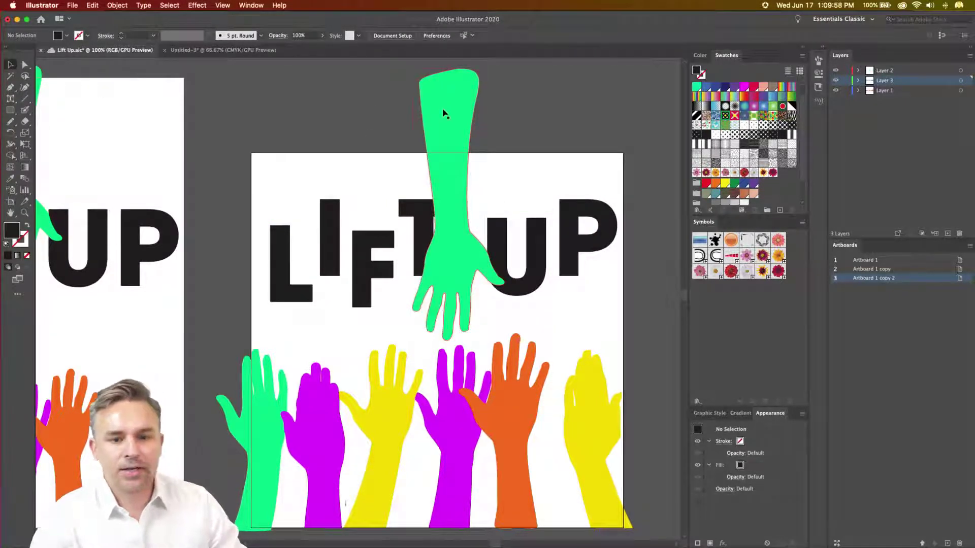
pyautogui.click(429, 130)
pyautogui.scroll(3, 429, 130)
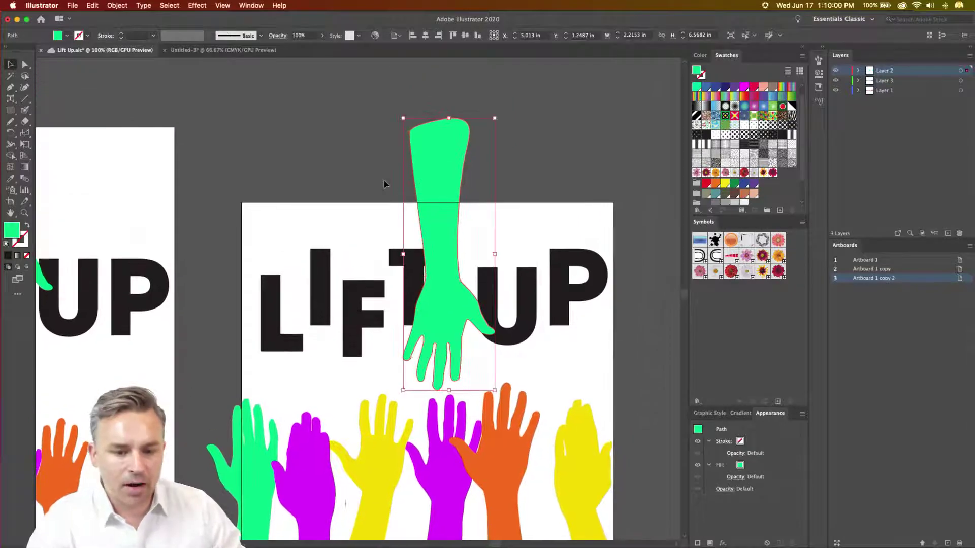
pyautogui.click(22, 144)
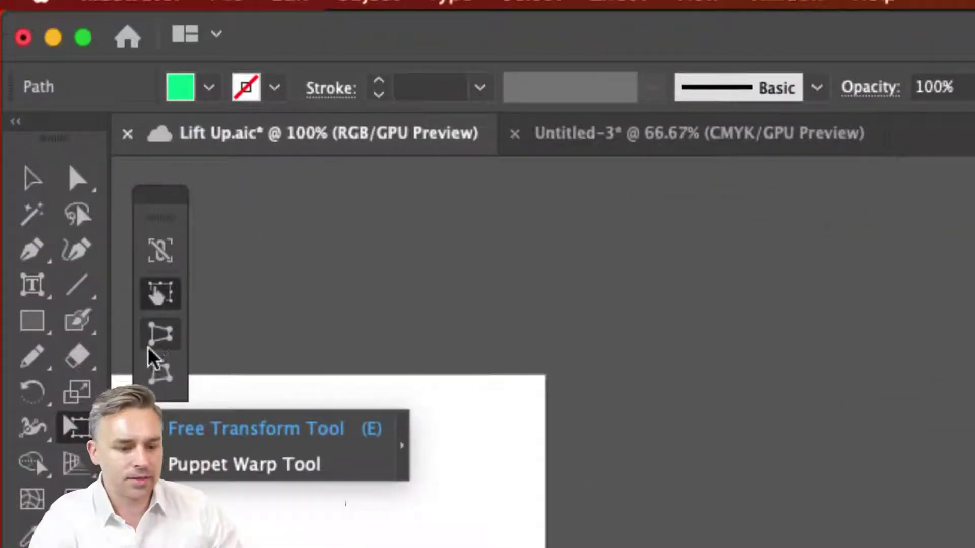
pyautogui.click(153, 338)
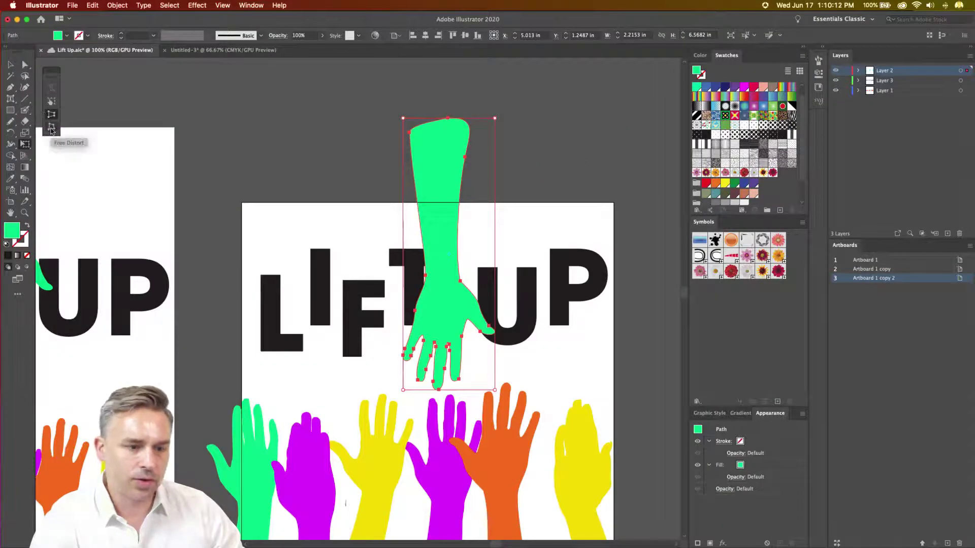
pyautogui.click(51, 129)
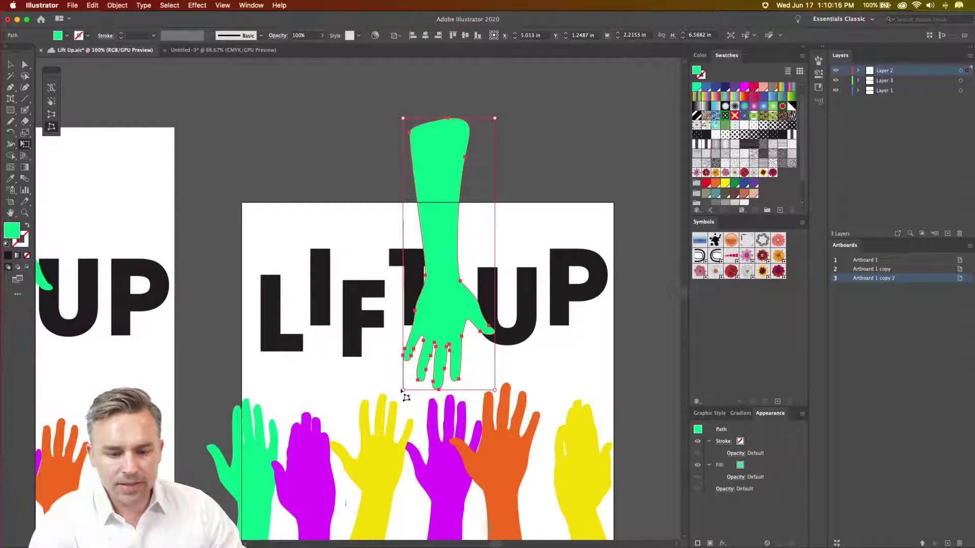
pyautogui.moveTo(402, 391); pyautogui.dragTo(380, 395)
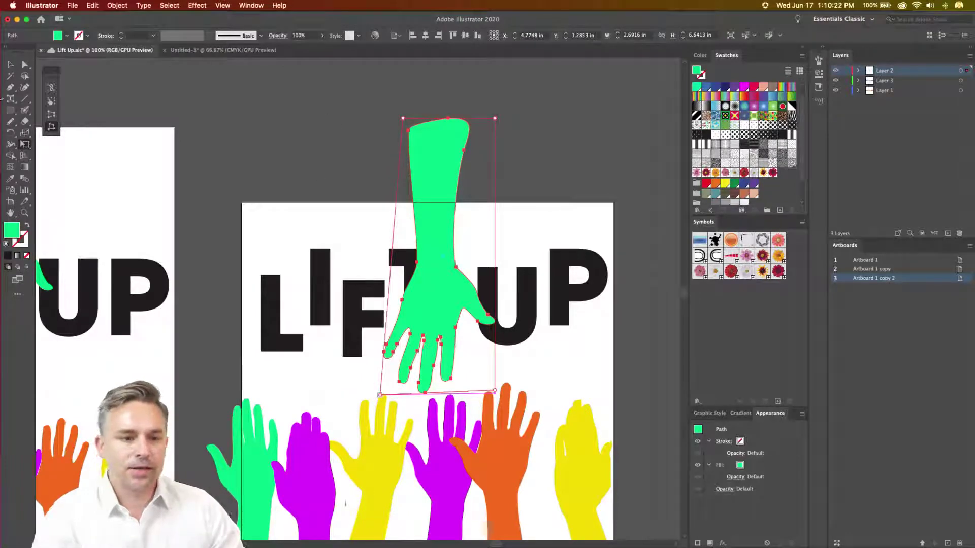
pyautogui.click(10, 64)
pyautogui.click(367, 183)
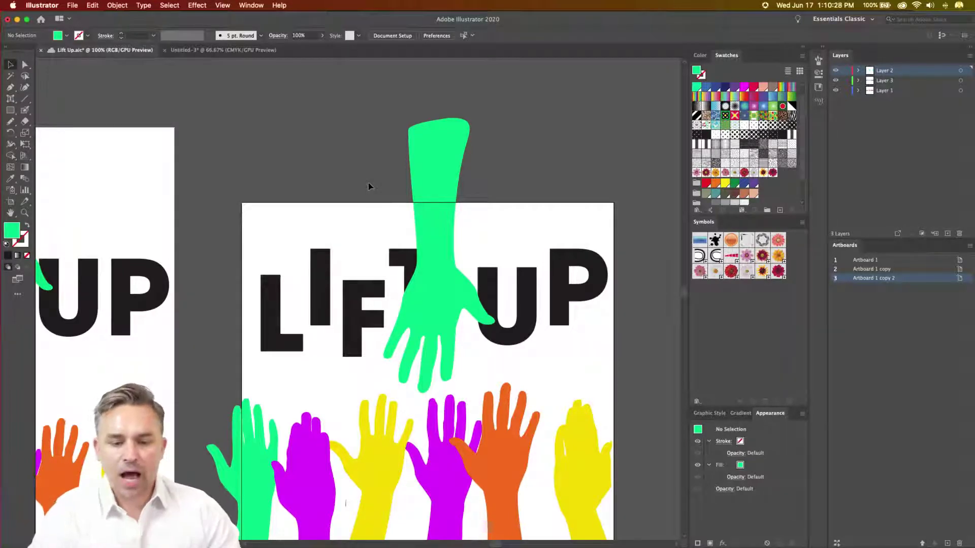
# Free Distort the green arm again, raising its lower-left corner to make the arm about 2.73 × 6.46 in
pyautogui.click(446, 212)
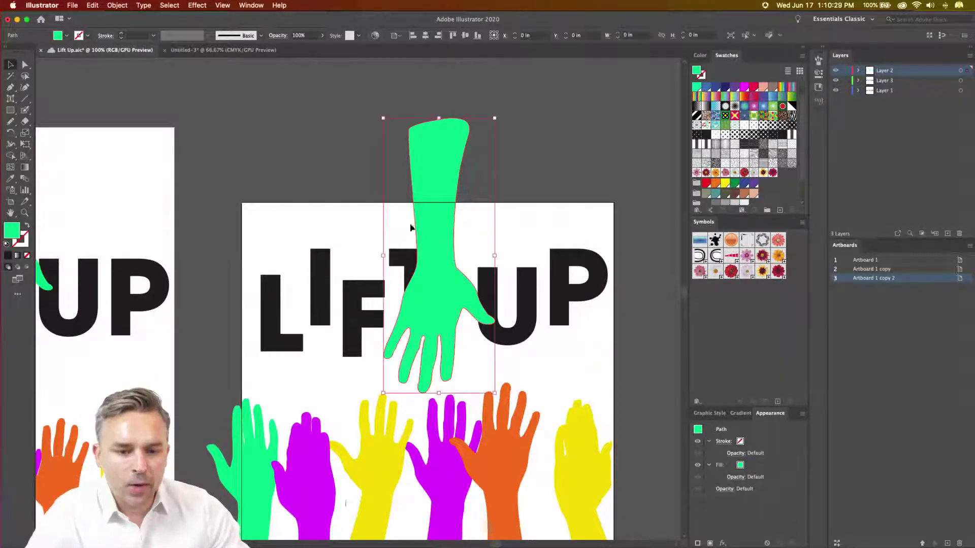
pyautogui.click(24, 134)
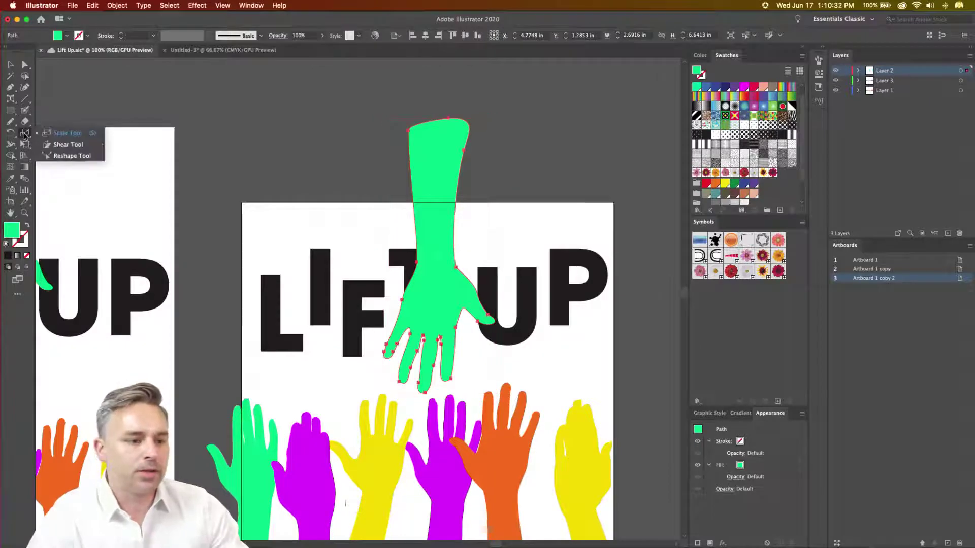
pyautogui.click(25, 145)
pyautogui.click(51, 127)
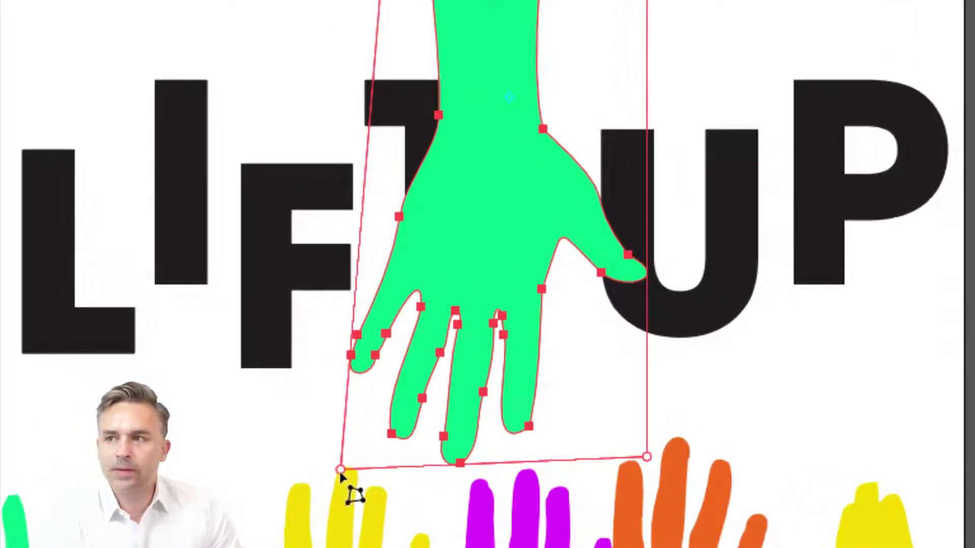
pyautogui.moveTo(340, 472); pyautogui.dragTo(330, 438)
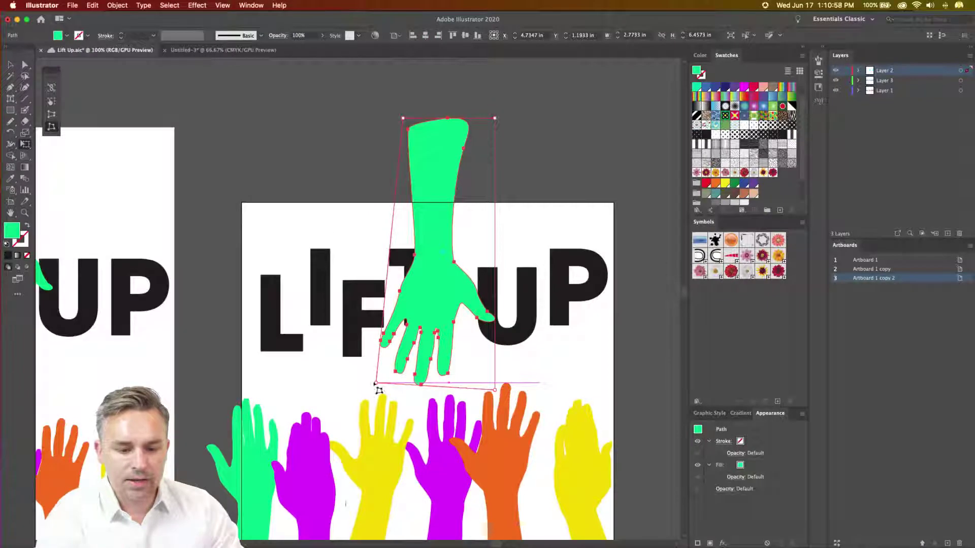
pyautogui.moveTo(381, 395)
pyautogui.mouseDown()
pyautogui.moveTo(402, 383)
pyautogui.moveTo(375, 385)
pyautogui.mouseUp()
pyautogui.press('v')
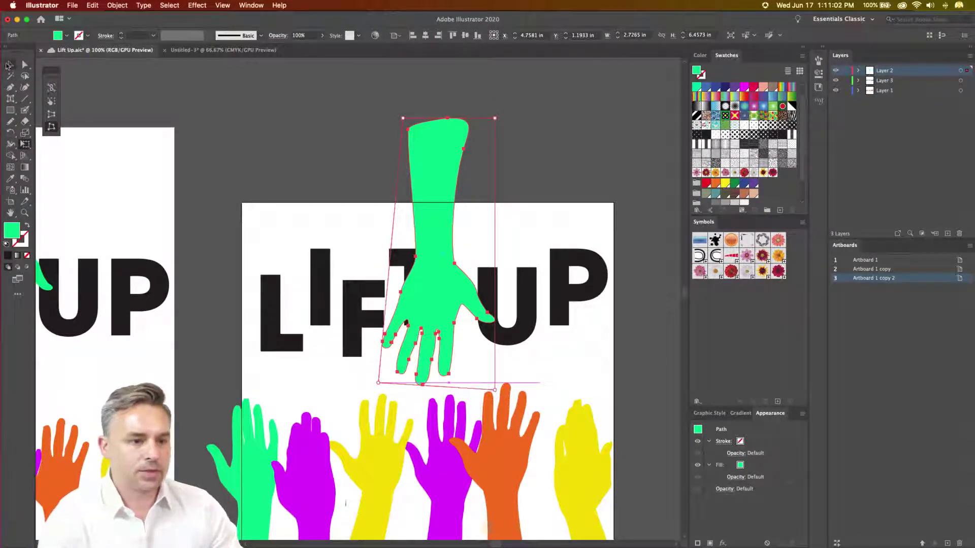
# Scale the green arm down proportionally to about 2.43 × 5.76 in and position it between LIFT and UP, above the raised hands
pyautogui.click(402, 183)
pyautogui.press('super+z')
pyautogui.press('super+z')
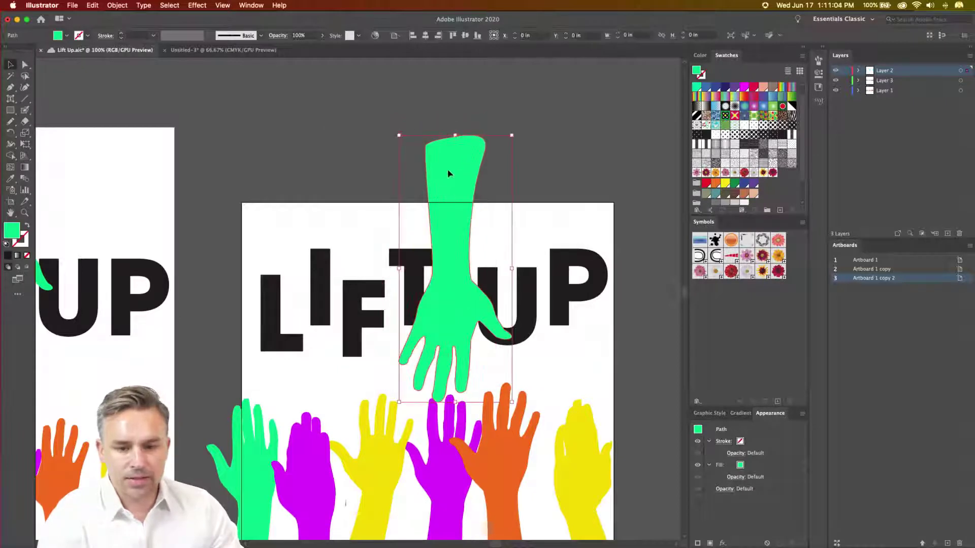
pyautogui.moveTo(512, 135); pyautogui.dragTo(499, 164)
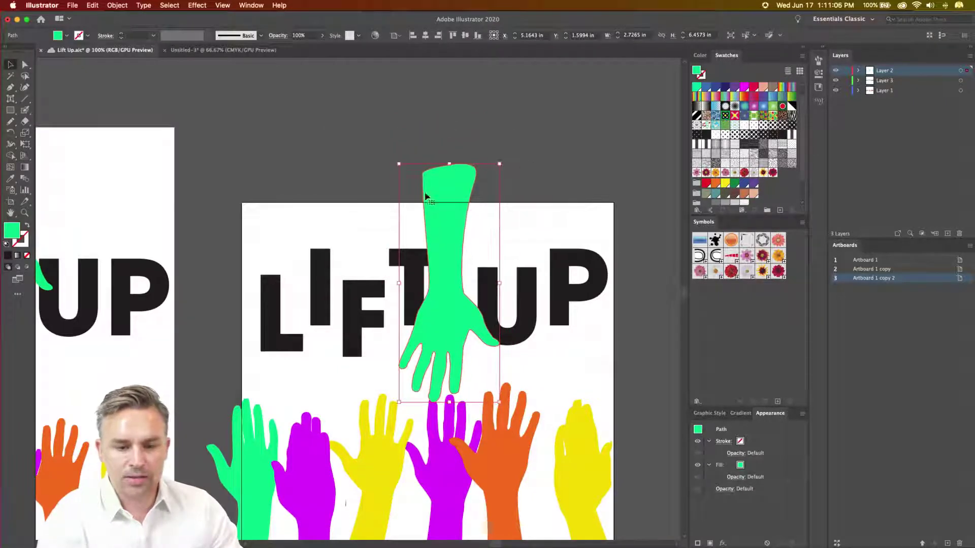
pyautogui.moveTo(427, 203); pyautogui.dragTo(440, 201)
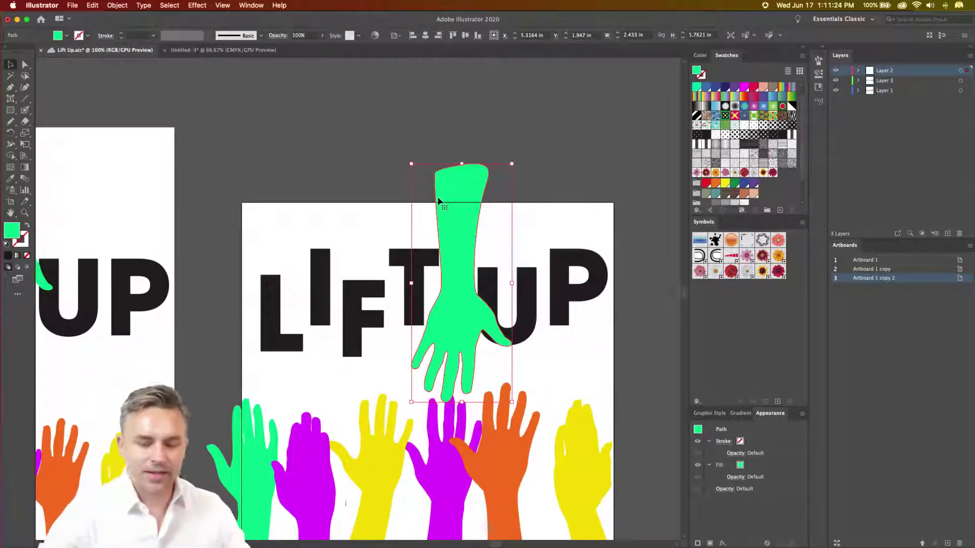
pyautogui.click(243, 159)
pyautogui.moveTo(268, 203); pyautogui.dragTo(294, 128)
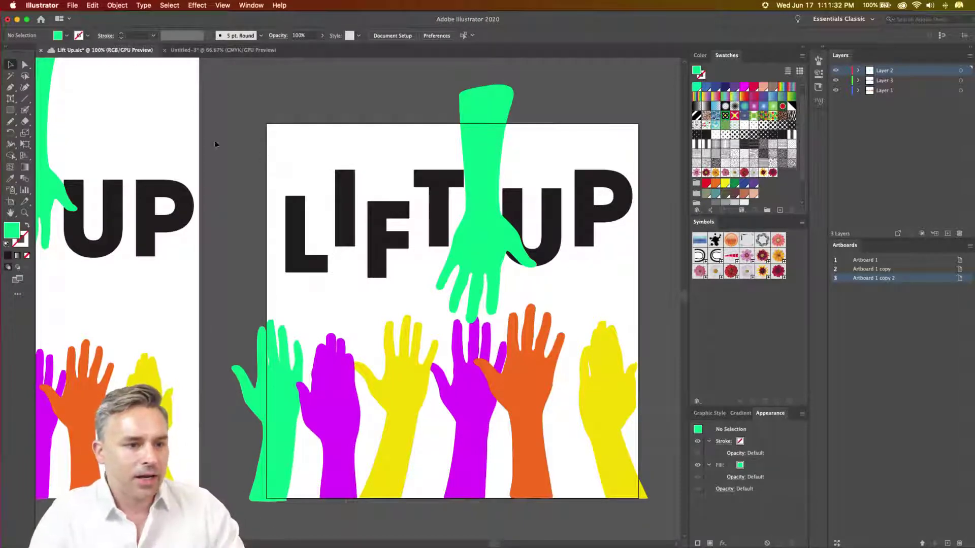
# Switch to Chrome, examine the March 2020 feature summary and the summer release blog post through its bigger canvas section, and return to Illustrator
pyautogui.click(585, 536)
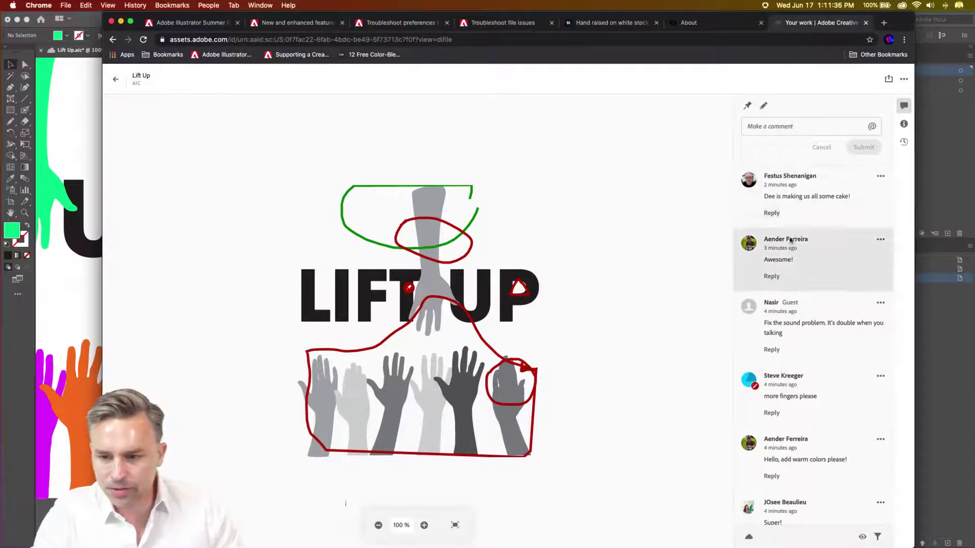
pyautogui.click(277, 26)
pyautogui.scroll(10, 262, 249)
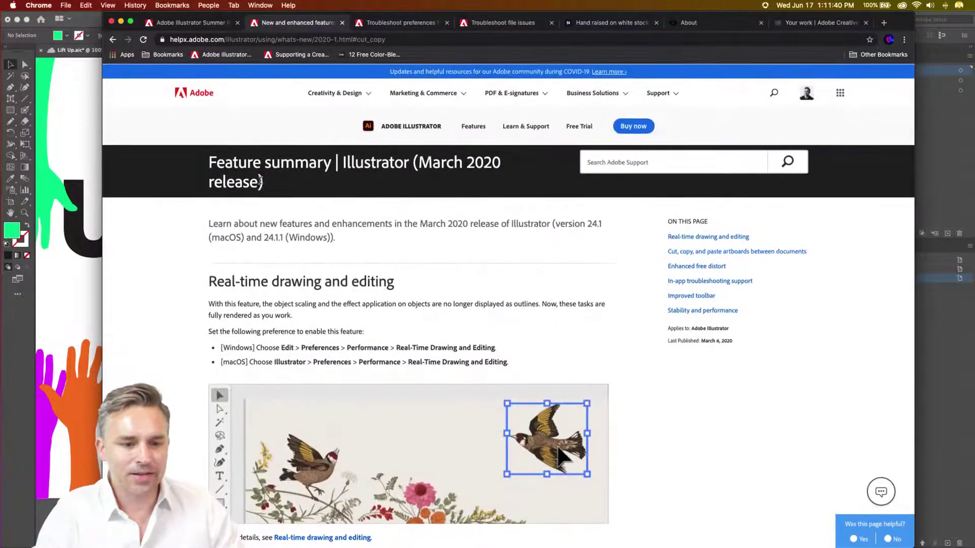
pyautogui.click(281, 39)
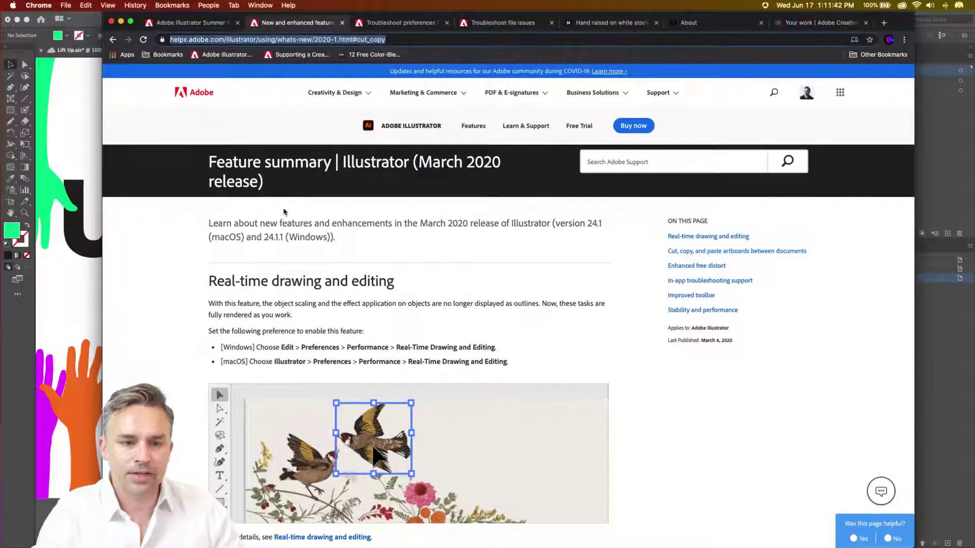
pyautogui.click(176, 23)
pyautogui.scroll(15, 408, 263)
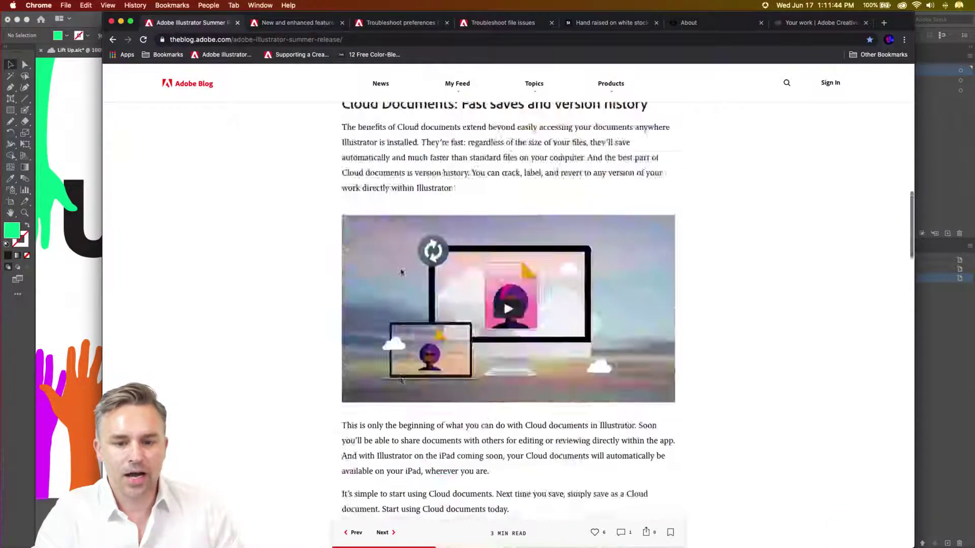
pyautogui.scroll(-3, 468, 238)
pyautogui.scroll(-4, 467, 238)
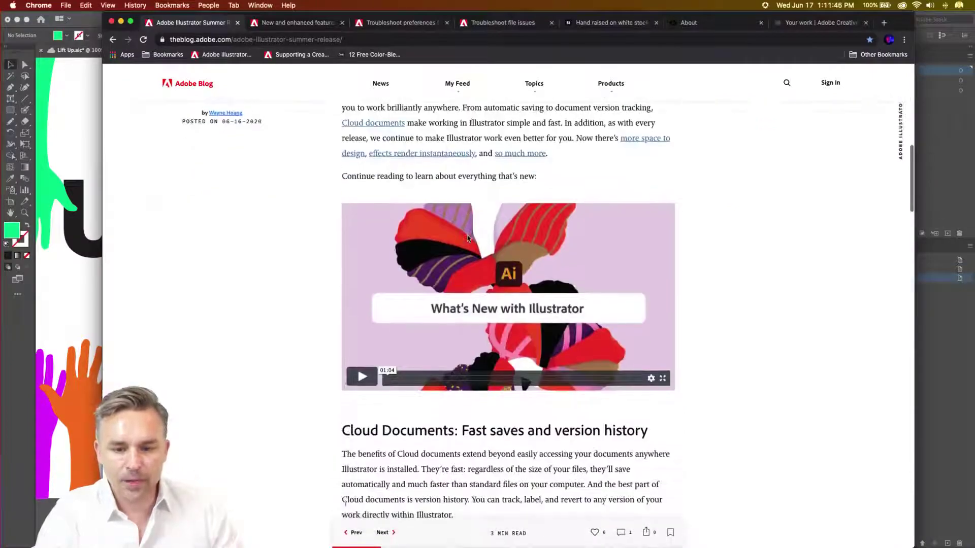
pyautogui.scroll(2, 468, 238)
pyautogui.scroll(-6, 468, 236)
pyautogui.scroll(-11, 467, 236)
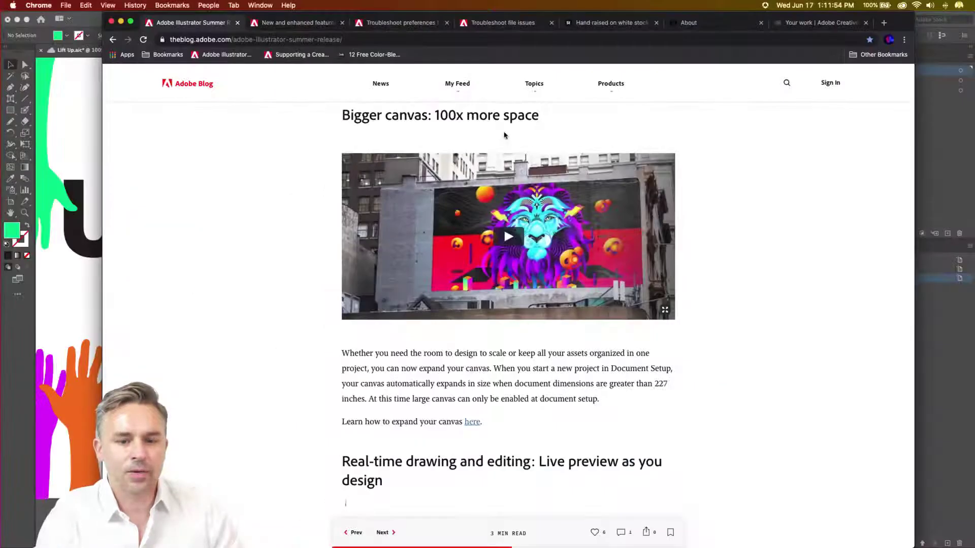
pyautogui.click(81, 304)
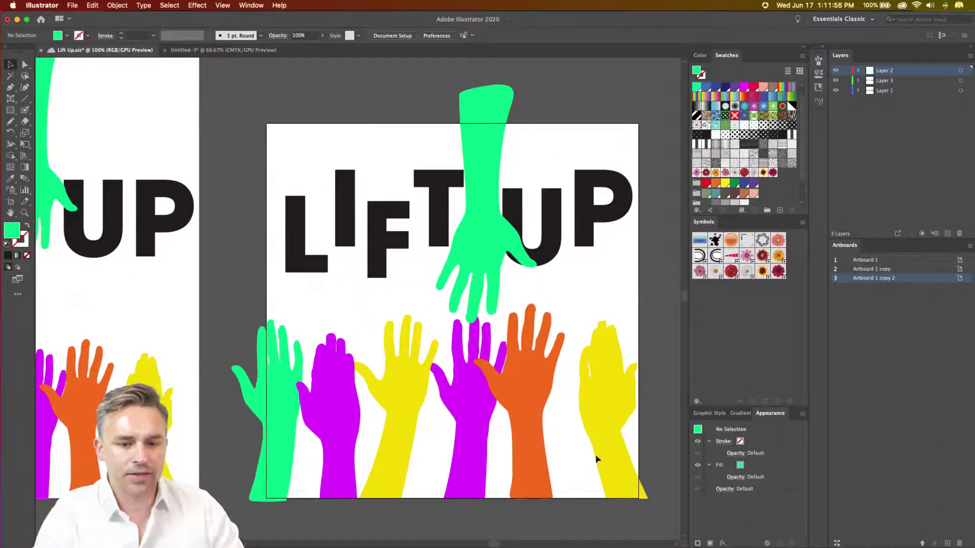
# Select all artwork on the third artboard and set up a new document with width and height of 2270 in
pyautogui.press('super+a')
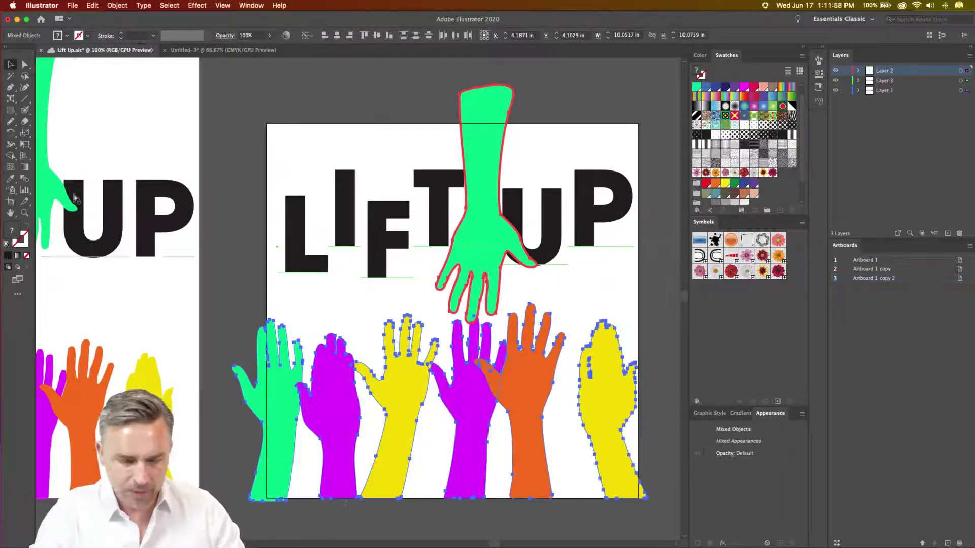
pyautogui.click(71, 5)
pyautogui.press('super+n')
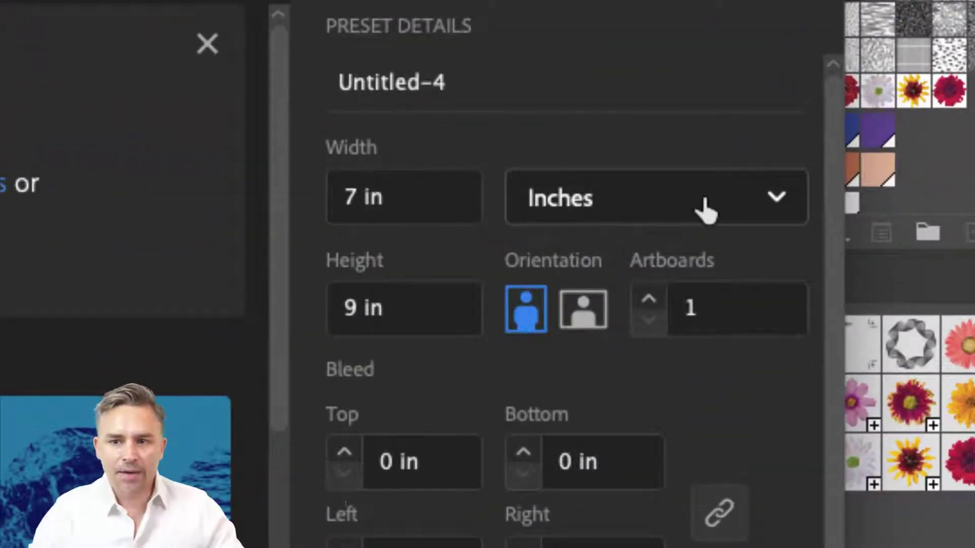
pyautogui.click(346, 206)
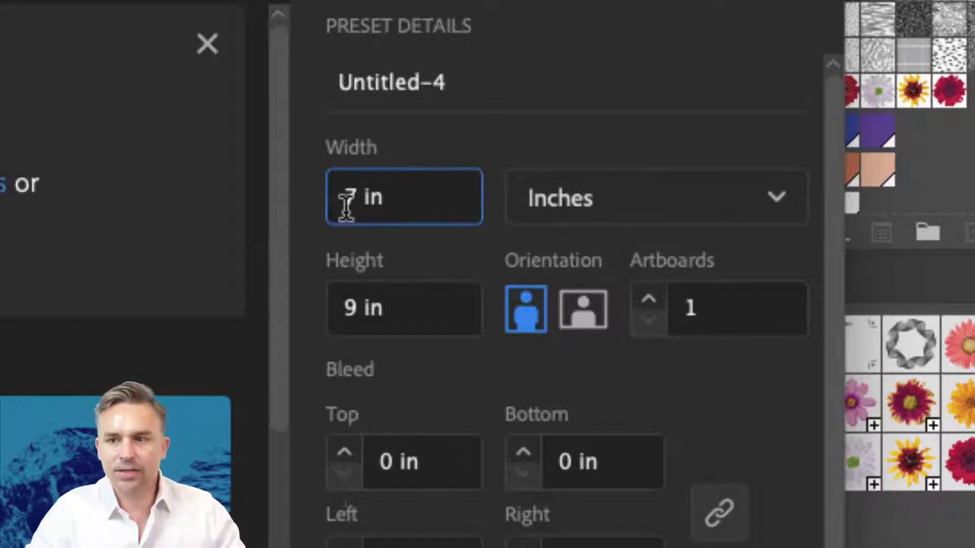
pyautogui.press('BackSpace')
pyautogui.write('2')
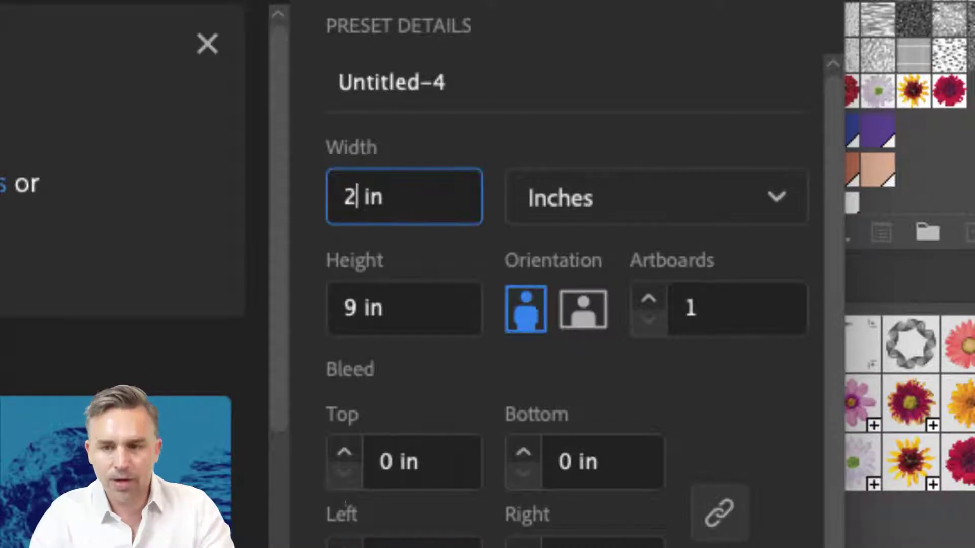
pyautogui.write('270')
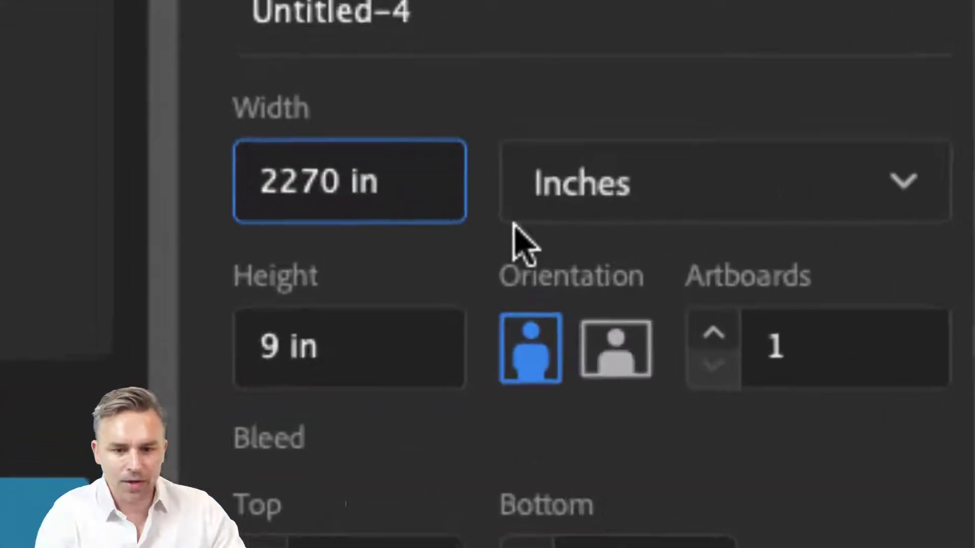
pyautogui.moveTo(432, 198); pyautogui.dragTo(215, 177)
pyautogui.hotkey('ctrl', 'c')
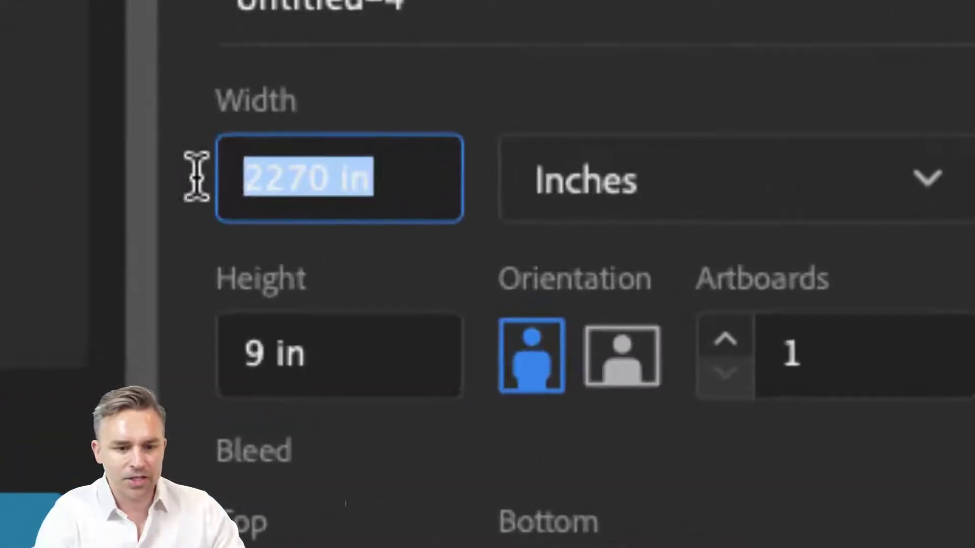
pyautogui.moveTo(329, 378); pyautogui.dragTo(228, 358)
pyautogui.hotkey('ctrl', 'v')
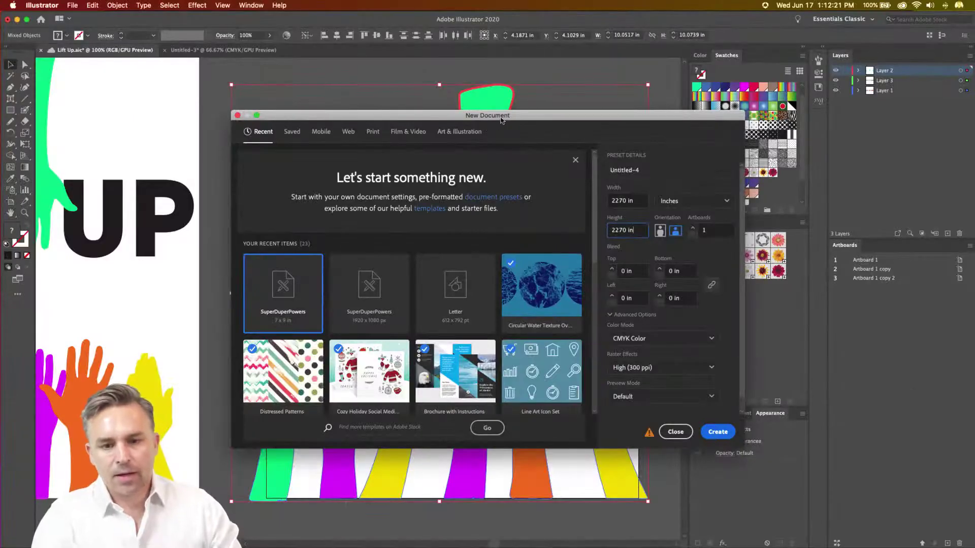
# Create the 2270 × 2270 in document and check its artboard dimensions with the Artboard tool
pyautogui.moveTo(500, 120); pyautogui.dragTo(495, 115)
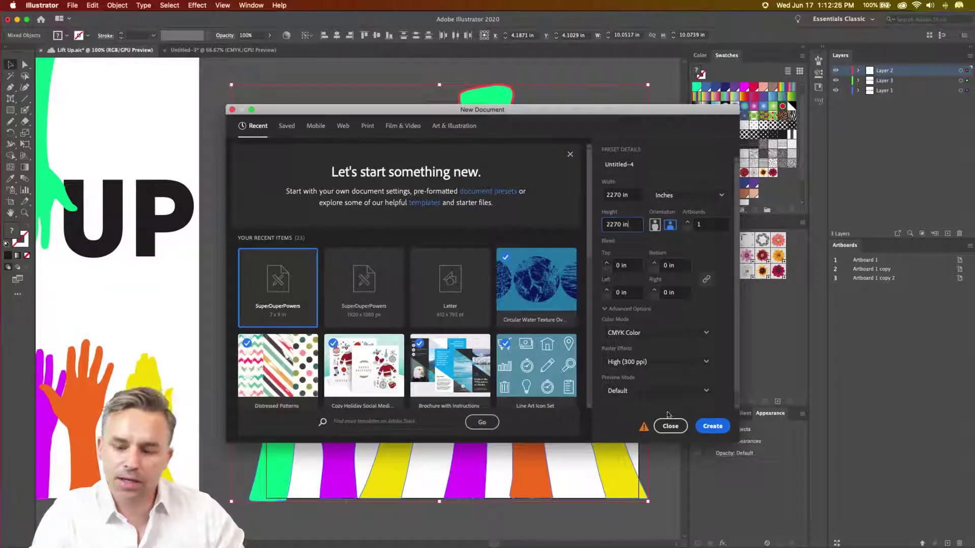
pyautogui.click(706, 424)
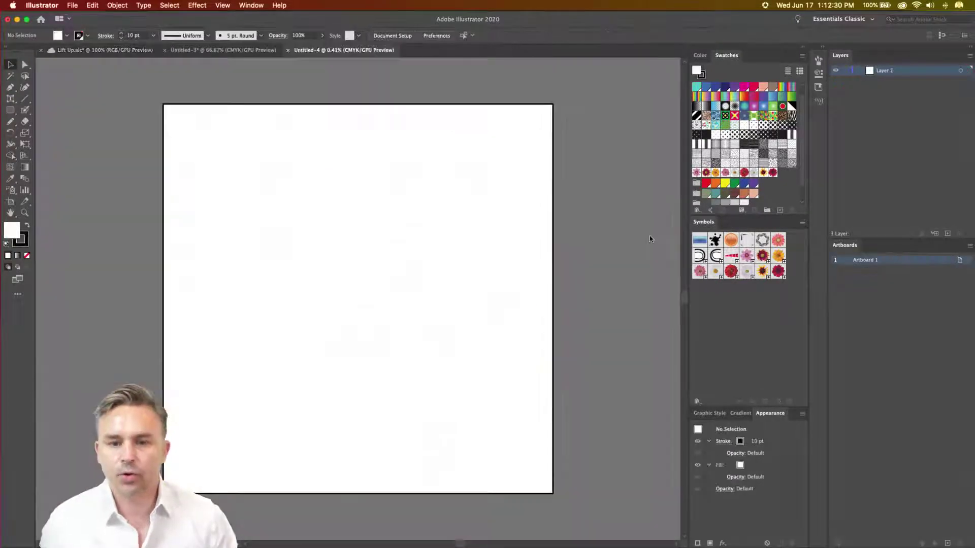
pyautogui.click(9, 202)
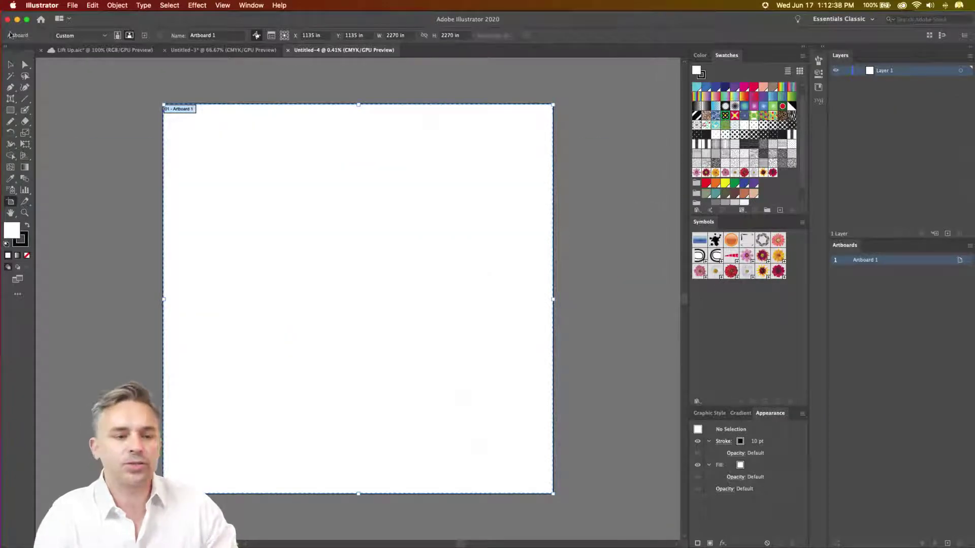
pyautogui.click(10, 64)
pyautogui.press('super+v')
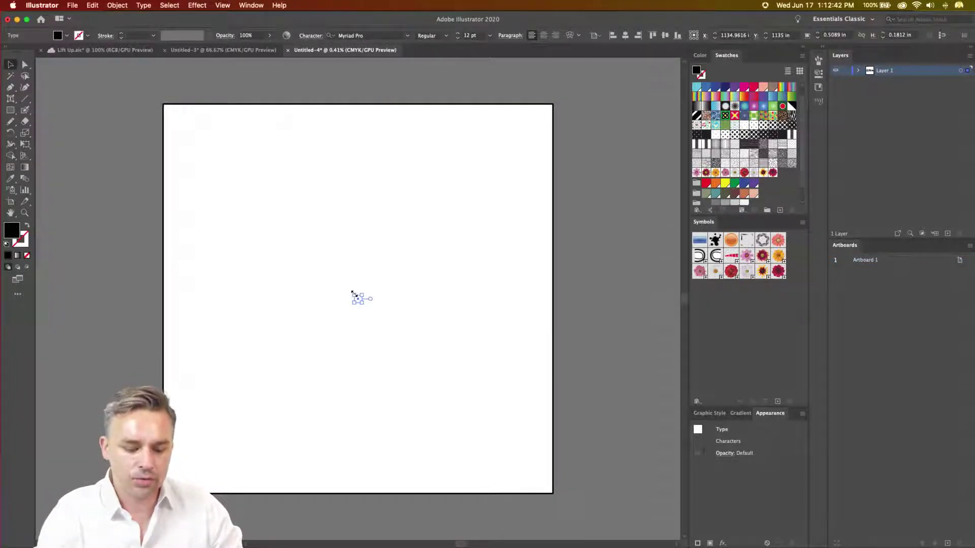
pyautogui.moveTo(352, 293); pyautogui.dragTo(147, 109)
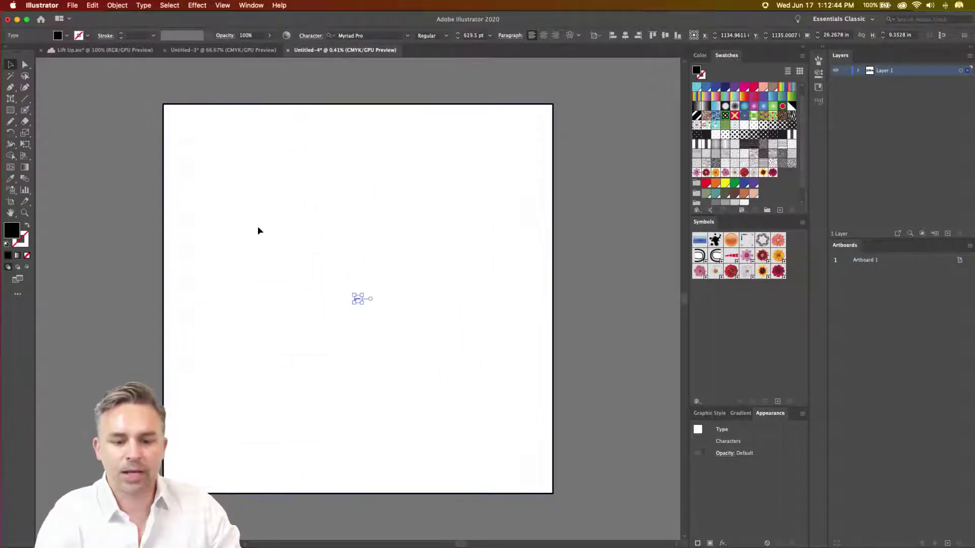
pyautogui.click(281, 236)
pyautogui.moveTo(333, 260); pyautogui.dragTo(381, 340)
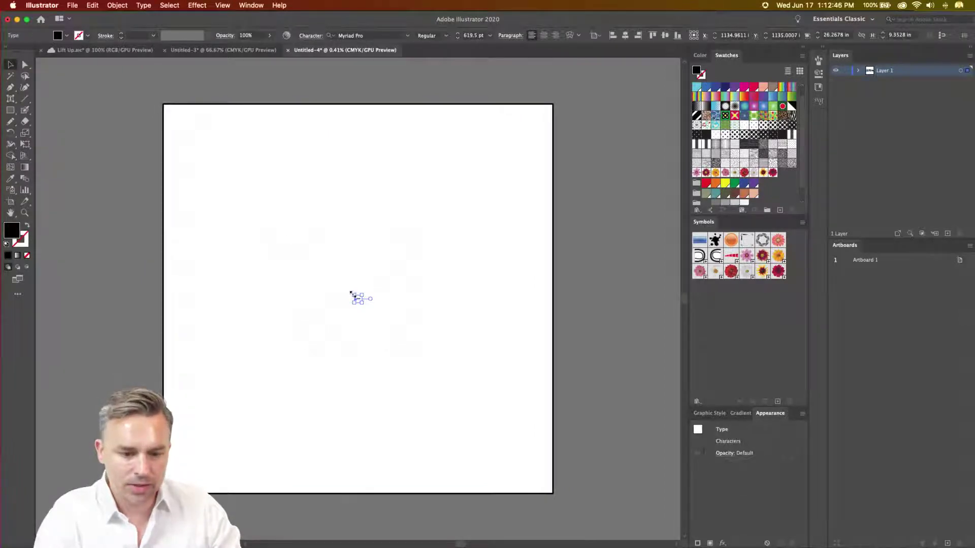
pyautogui.moveTo(352, 294); pyautogui.dragTo(272, 287)
pyautogui.press('Delete')
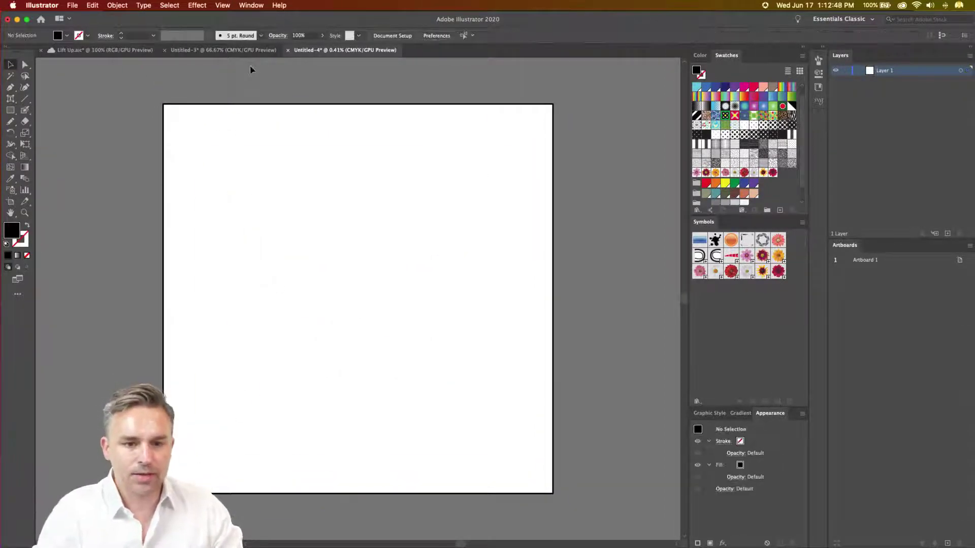
# Copy the LIFT UP artwork from Untitled-3 into the large document and scale it up to about 1797 × 2275 in
pyautogui.press('super+v')
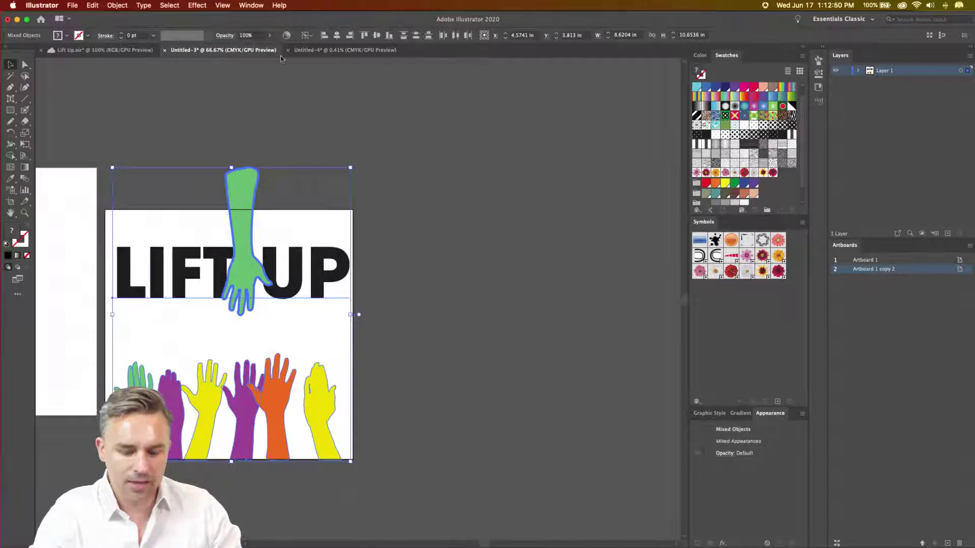
pyautogui.click(330, 51)
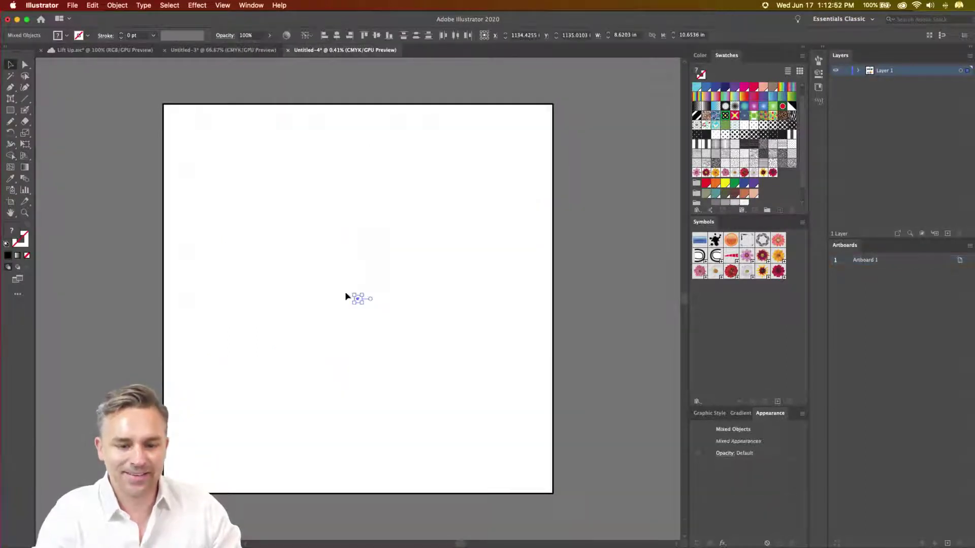
pyautogui.press('super+v')
pyautogui.moveTo(221, 163); pyautogui.dragTo(145, 80)
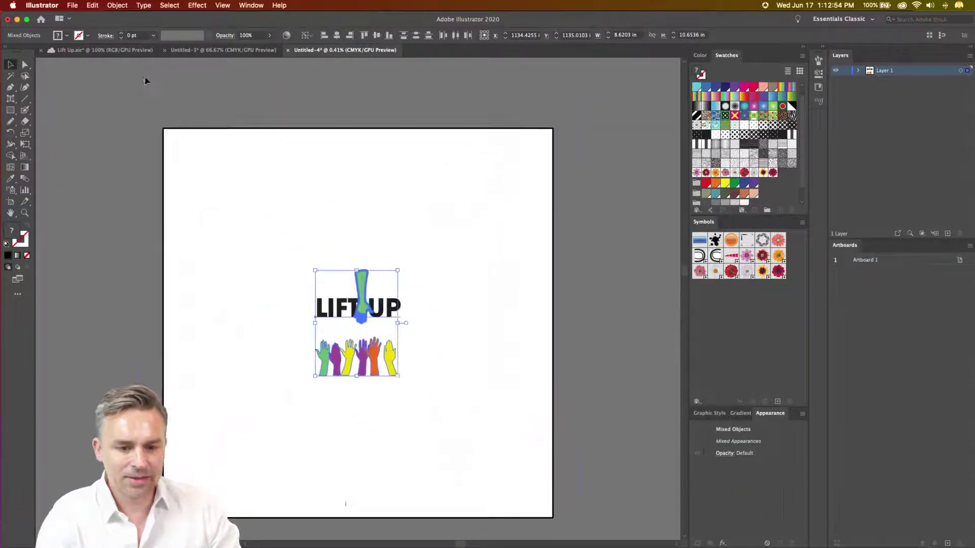
pyautogui.moveTo(315, 268); pyautogui.dragTo(157, 135)
pyautogui.moveTo(323, 341); pyautogui.dragTo(326, 322)
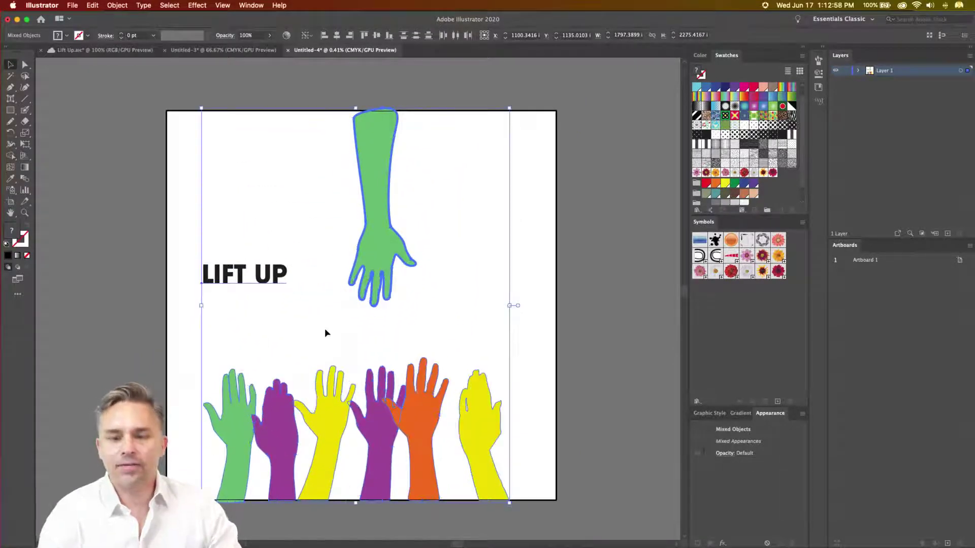
# Convert the LIFT UP text to outlines and enlarge it to about 1820 × 407 in above the raised hands
pyautogui.click(274, 313)
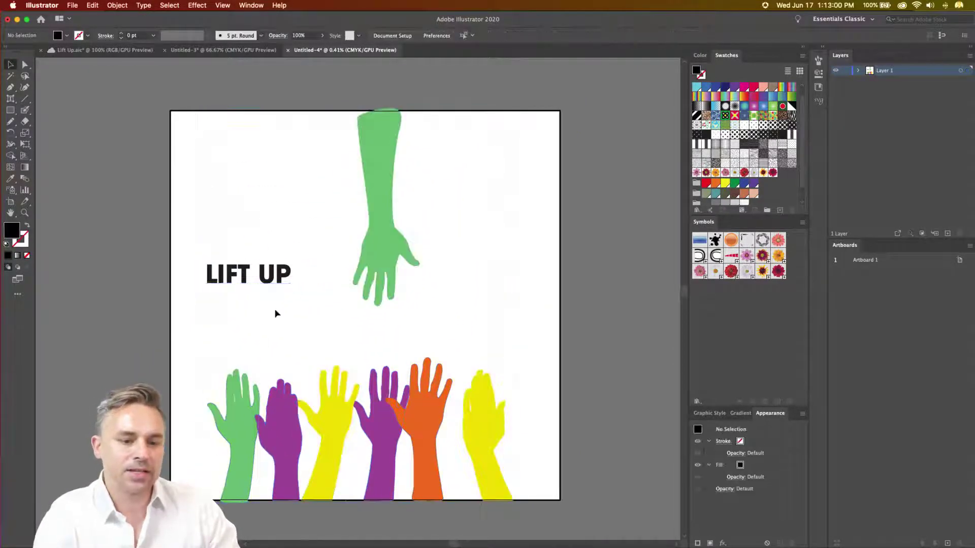
pyautogui.click(243, 273)
pyautogui.moveTo(292, 291); pyautogui.dragTo(483, 352)
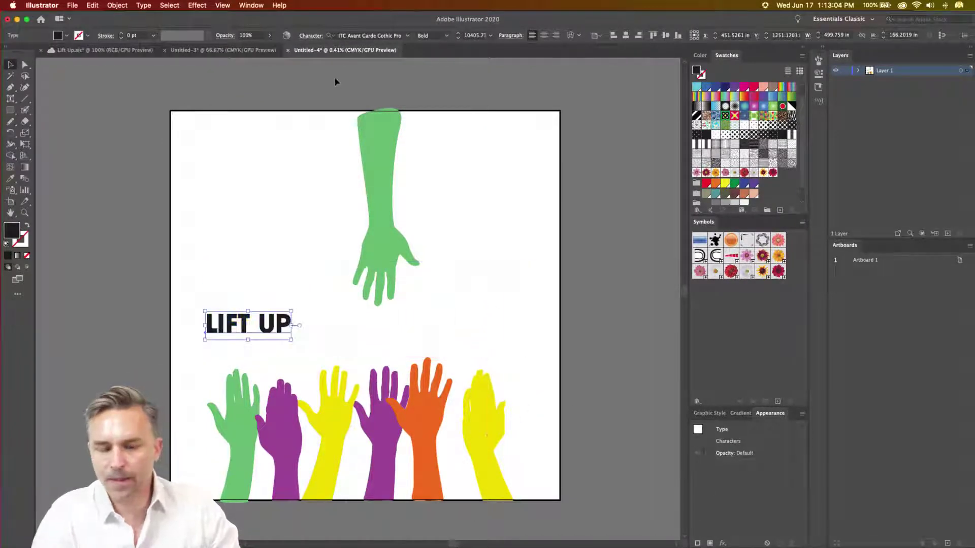
pyautogui.click(121, 4)
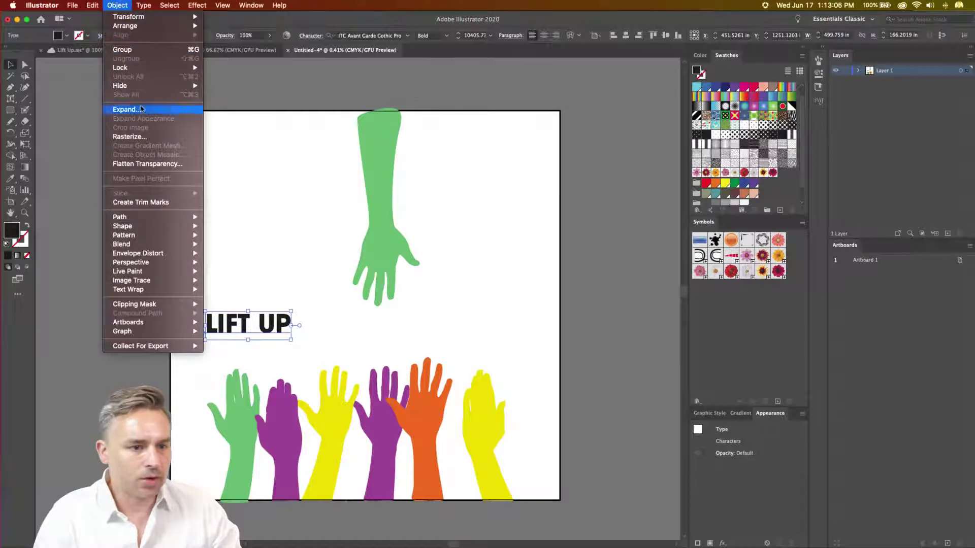
pyautogui.moveTo(144, 4)
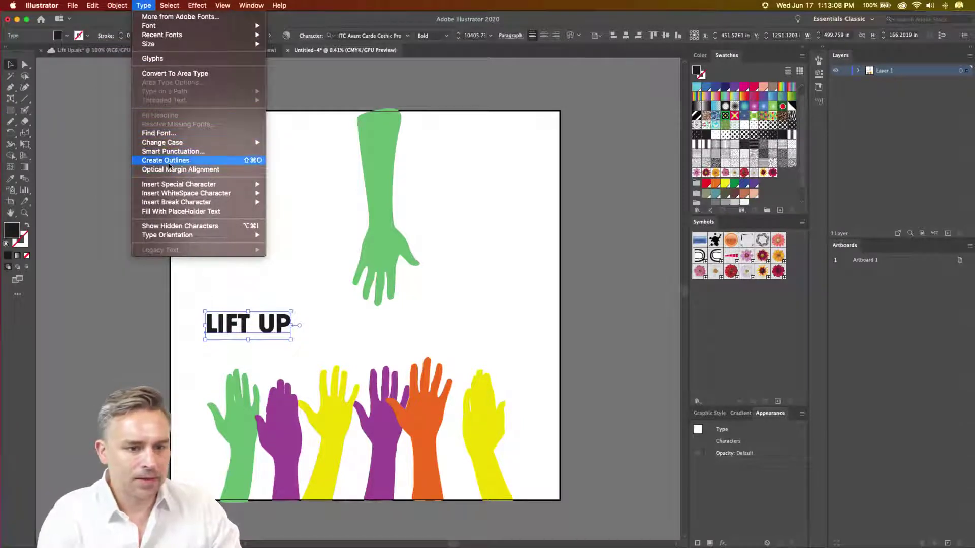
pyautogui.click(166, 160)
pyautogui.moveTo(291, 325); pyautogui.dragTo(518, 183)
# Move the green arm up between LIFT and UP, and enlarge the six raised hands to about 1927 × 917 in
pyautogui.moveTo(370, 203); pyautogui.dragTo(373, 181)
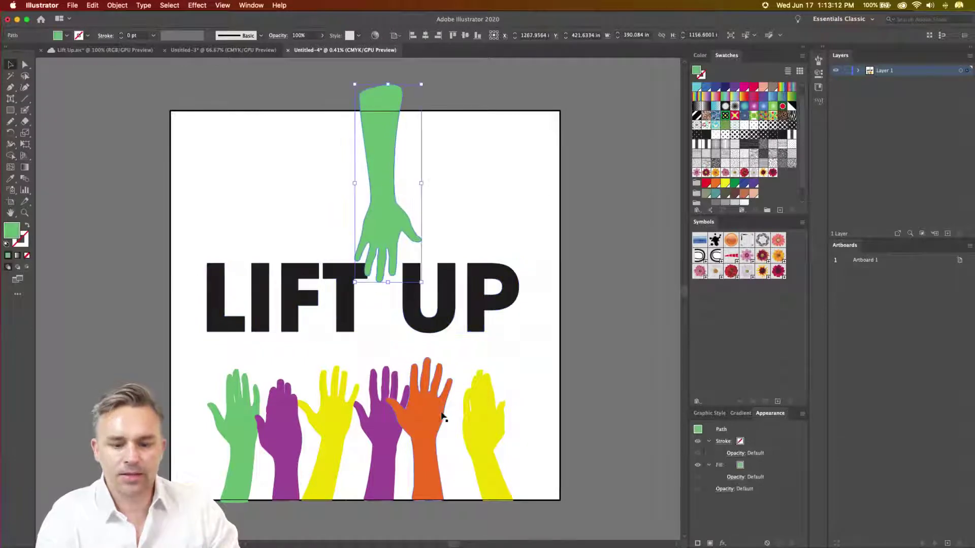
pyautogui.moveTo(558, 512); pyautogui.dragTo(206, 355)
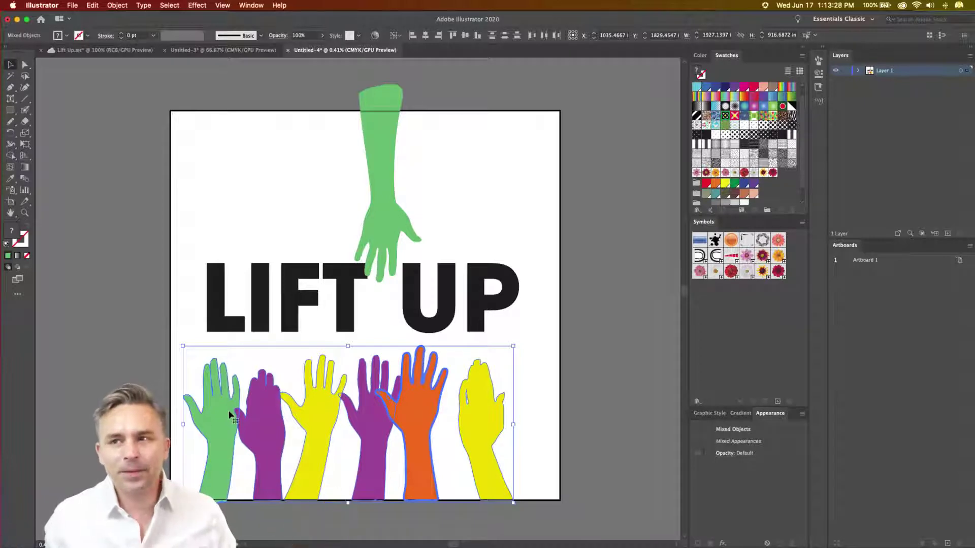
# Switch to Chrome and examine the summer release post's live preview video and its section on requested updates
pyautogui.moveTo(523, 542)
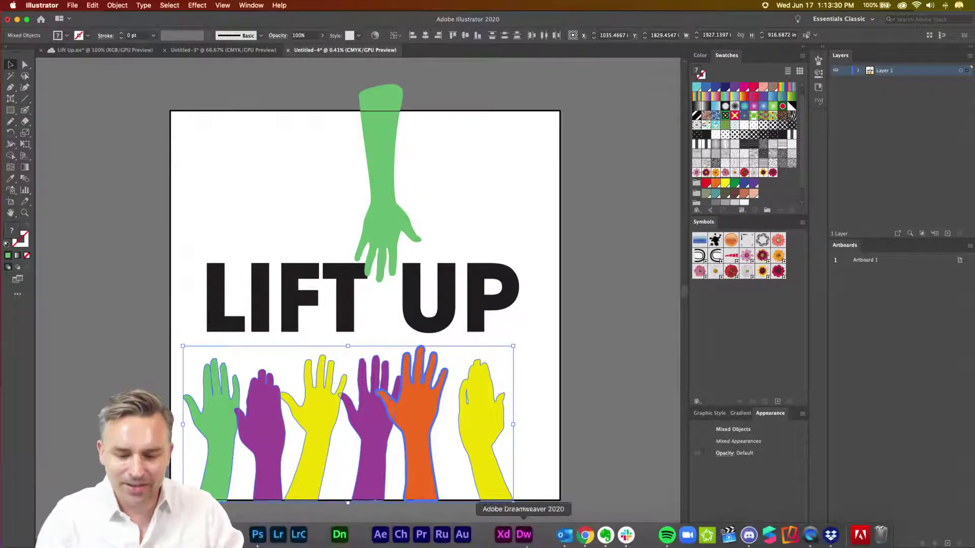
pyautogui.click(584, 538)
pyautogui.scroll(-5, 325, 203)
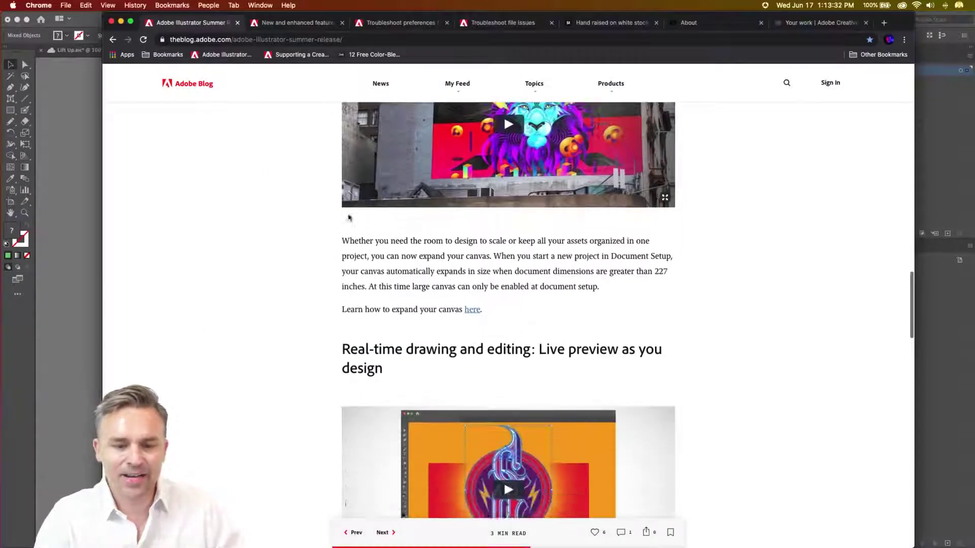
pyautogui.scroll(-1, 349, 217)
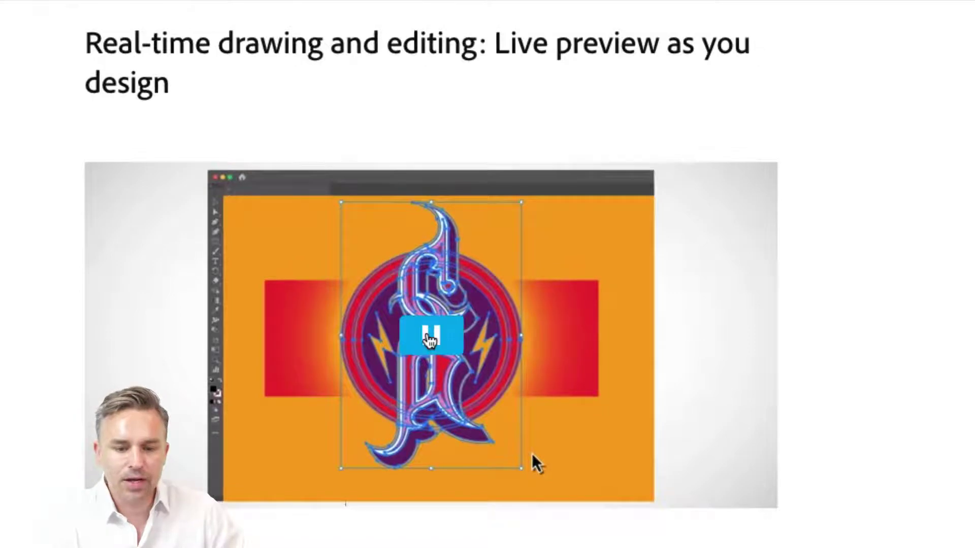
pyautogui.click(430, 339)
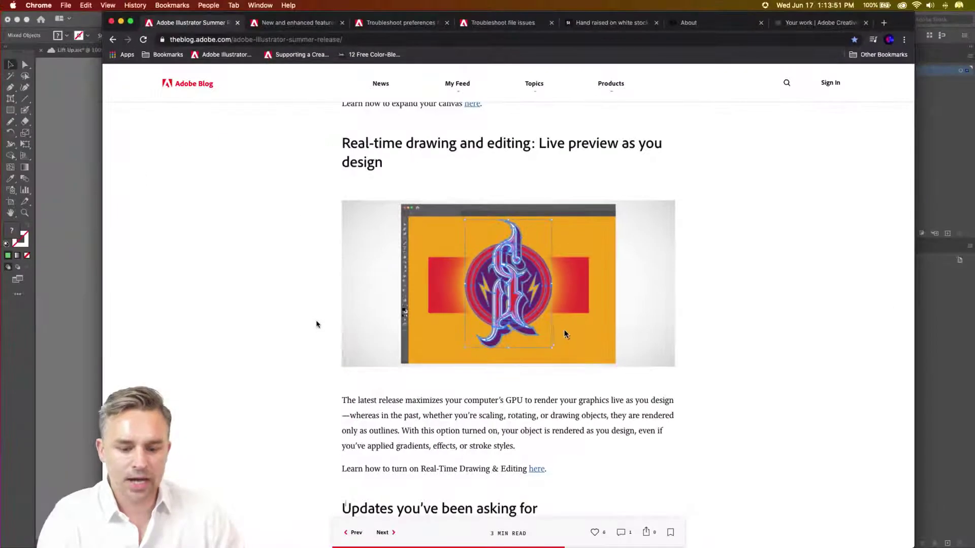
pyautogui.scroll(-7, 29, 418)
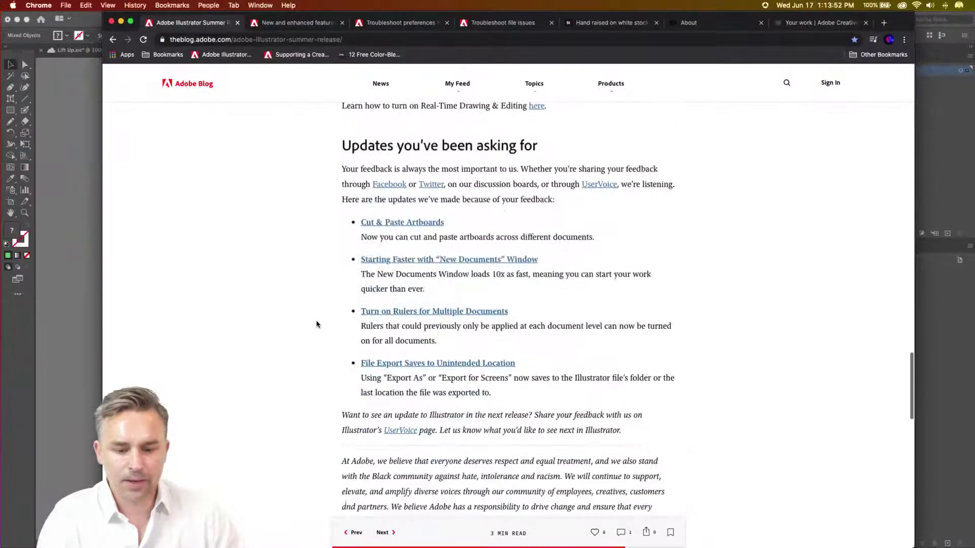
pyautogui.scroll(1, 487, 320)
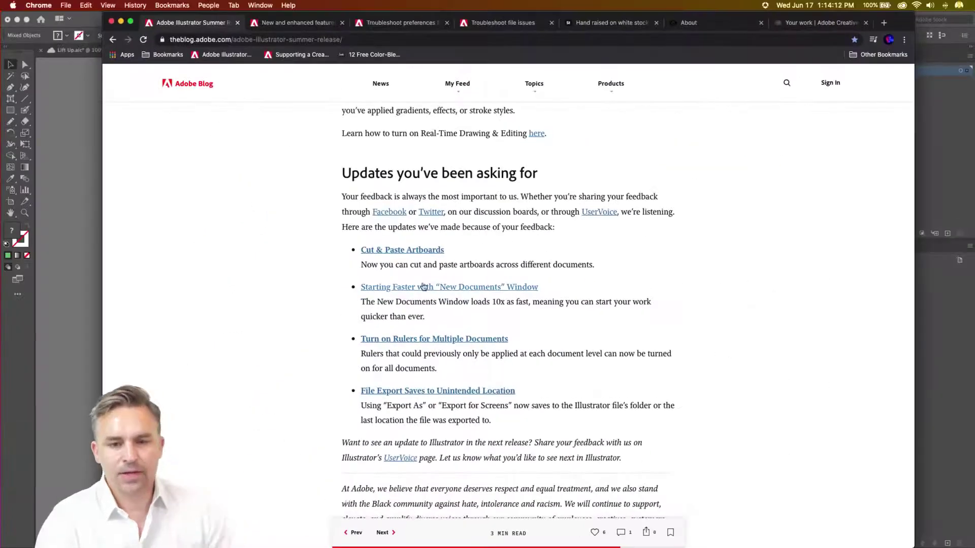
pyautogui.scroll(-2, 330, 370)
pyautogui.scroll(-5, 344, 351)
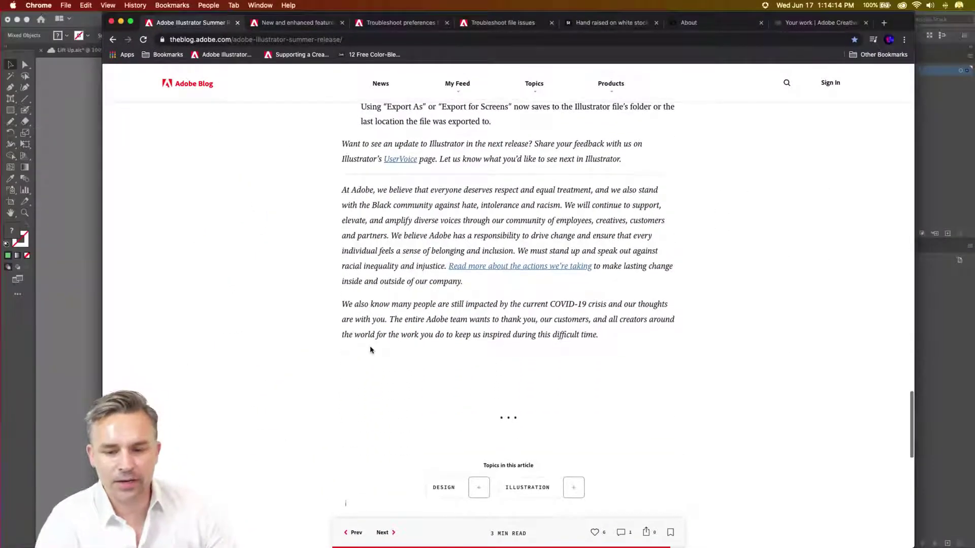
# Review the March 2020 feature summary from enhanced free distort through stability and performance, and return to Illustrator
pyautogui.click(390, 25)
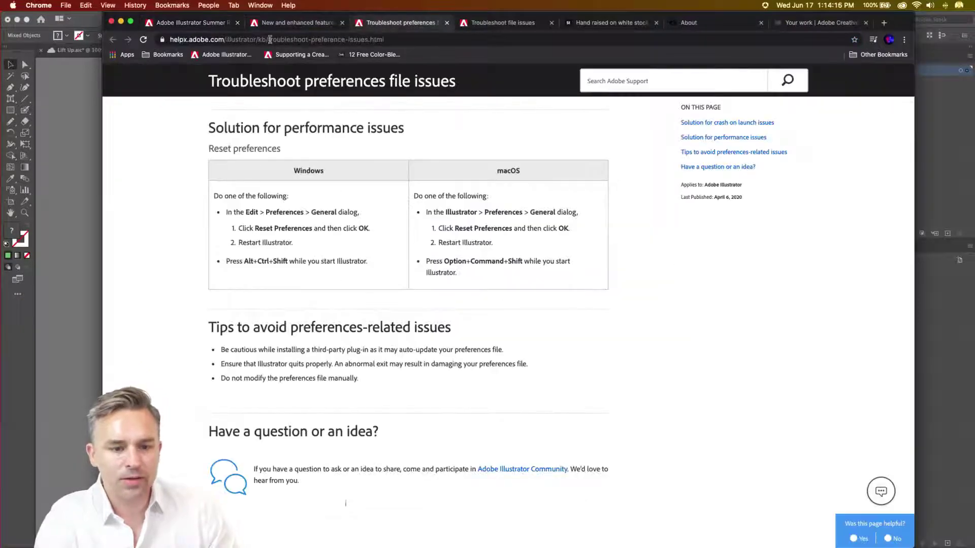
pyautogui.click(270, 22)
pyautogui.scroll(-10, 333, 298)
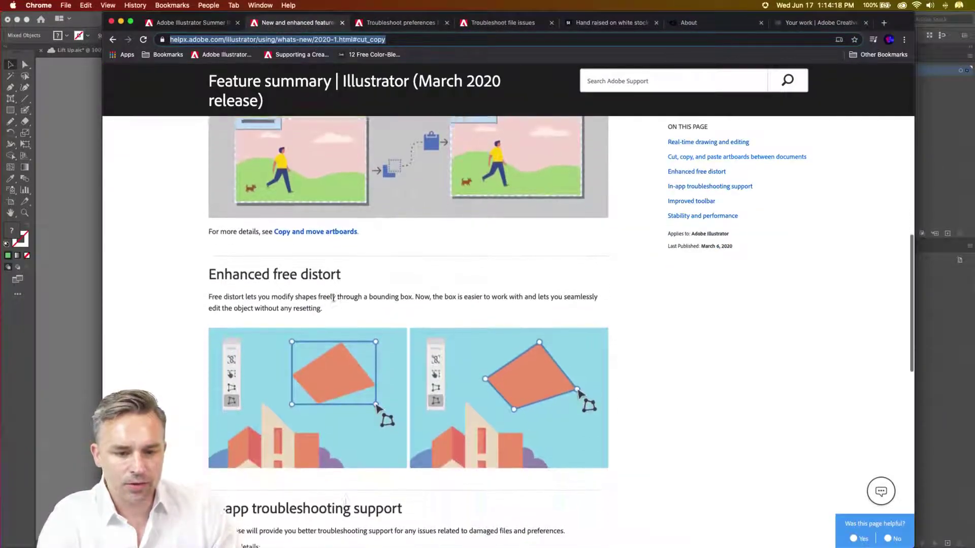
pyautogui.scroll(-10, 333, 298)
pyautogui.scroll(4, 281, 251)
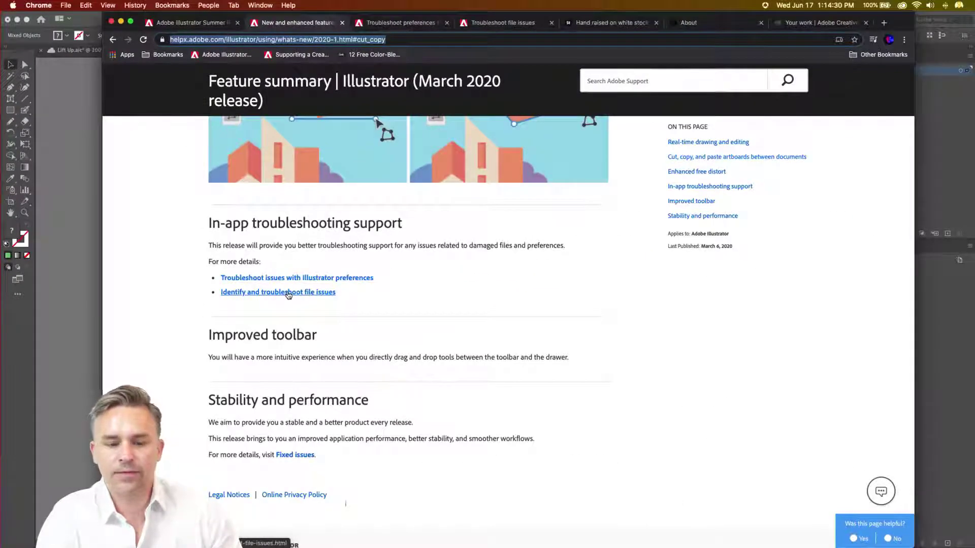
pyautogui.click(71, 311)
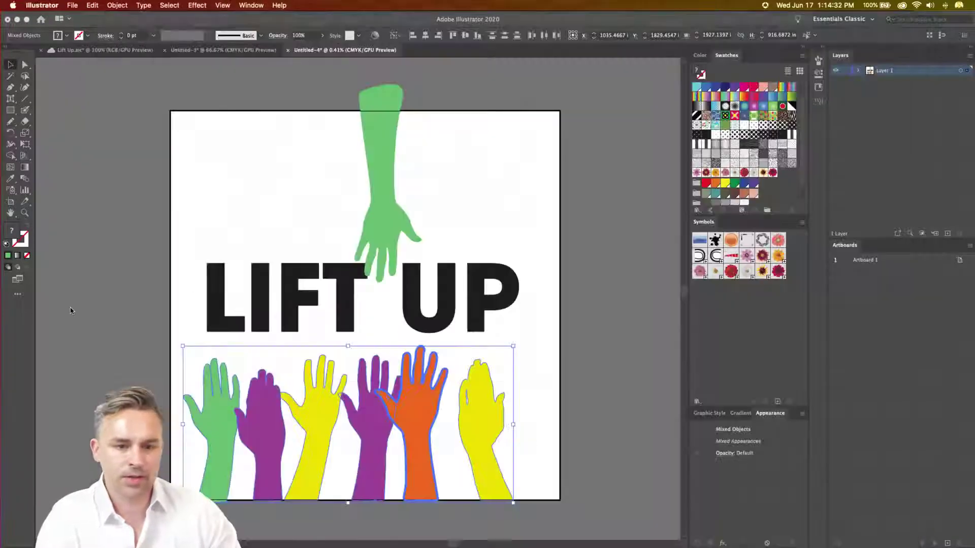
# Enlarge the six raised hands to about 2171 × 1033 in and shift the LIFT UP lettering slightly up and to the right
pyautogui.moveTo(510, 349); pyautogui.dragTo(554, 326)
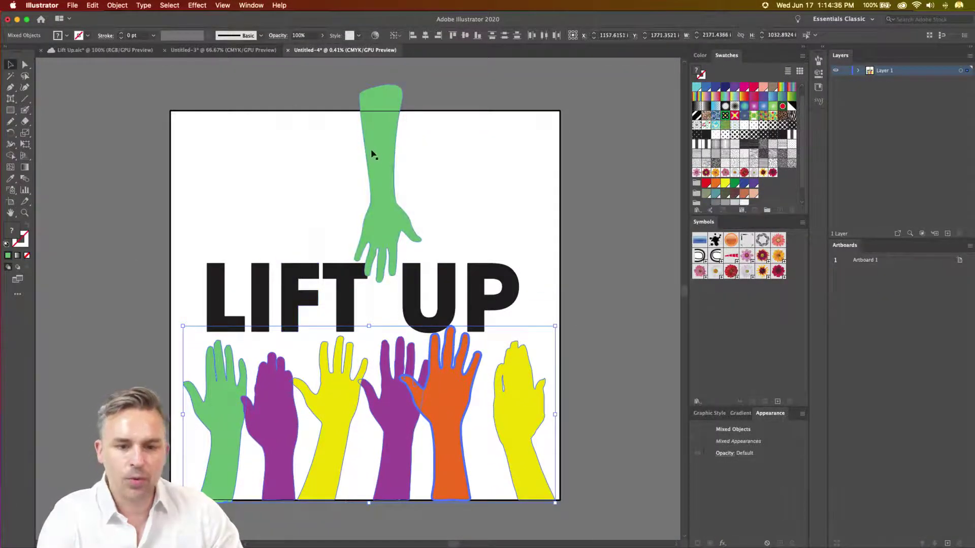
pyautogui.click(379, 187)
pyautogui.moveTo(408, 303); pyautogui.dragTo(418, 298)
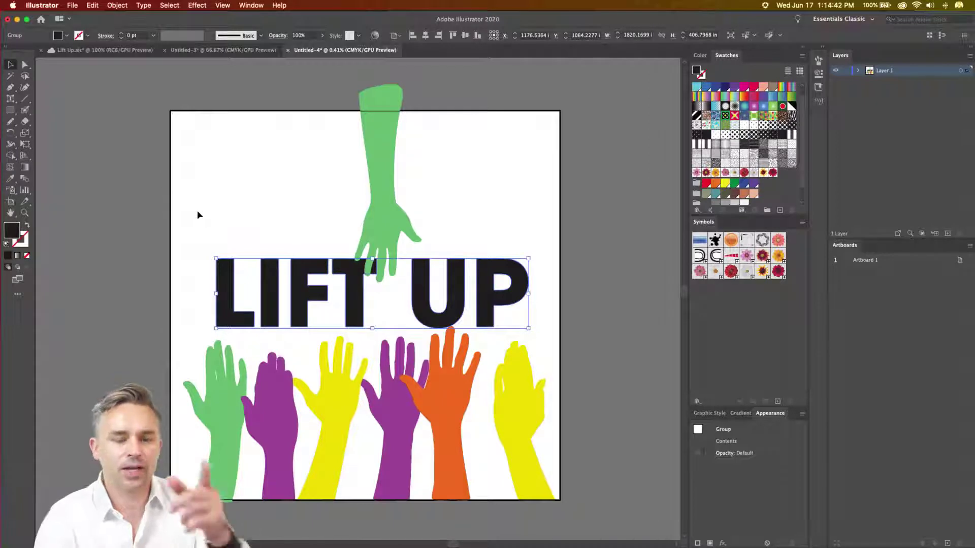
# Bring up the New Document window twice to check how quickly it loads, closing it without creating a document
pyautogui.click(71, 5)
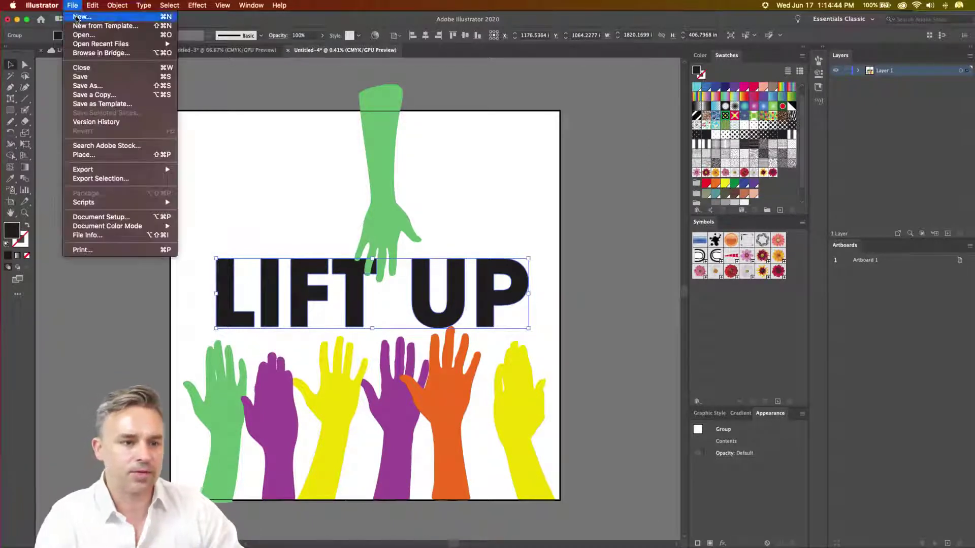
pyautogui.click(84, 17)
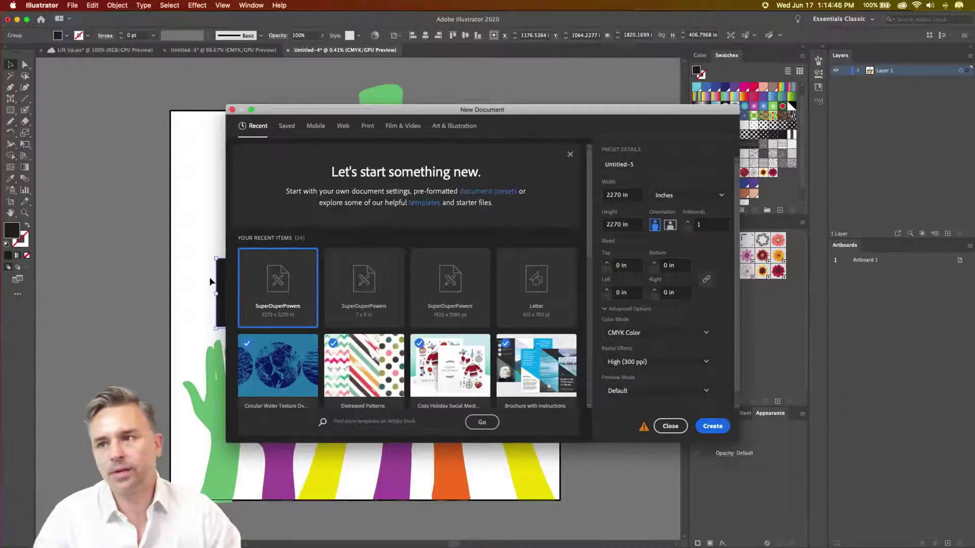
pyautogui.click(670, 426)
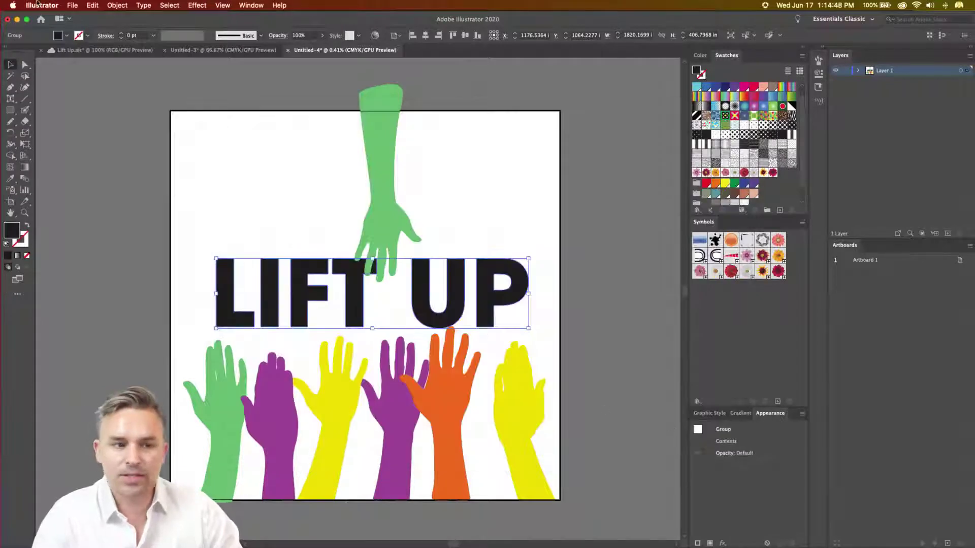
pyautogui.click(73, 5)
pyautogui.click(75, 16)
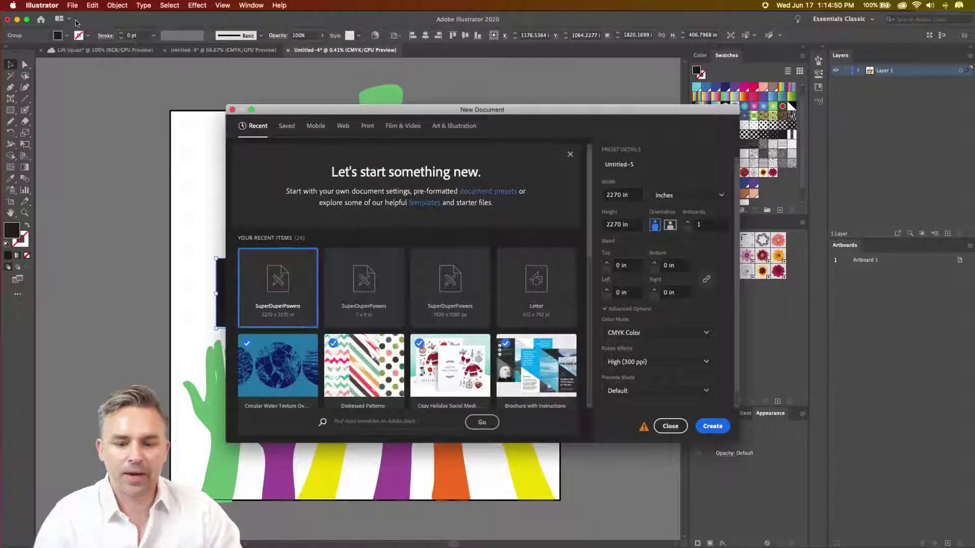
pyautogui.click(669, 426)
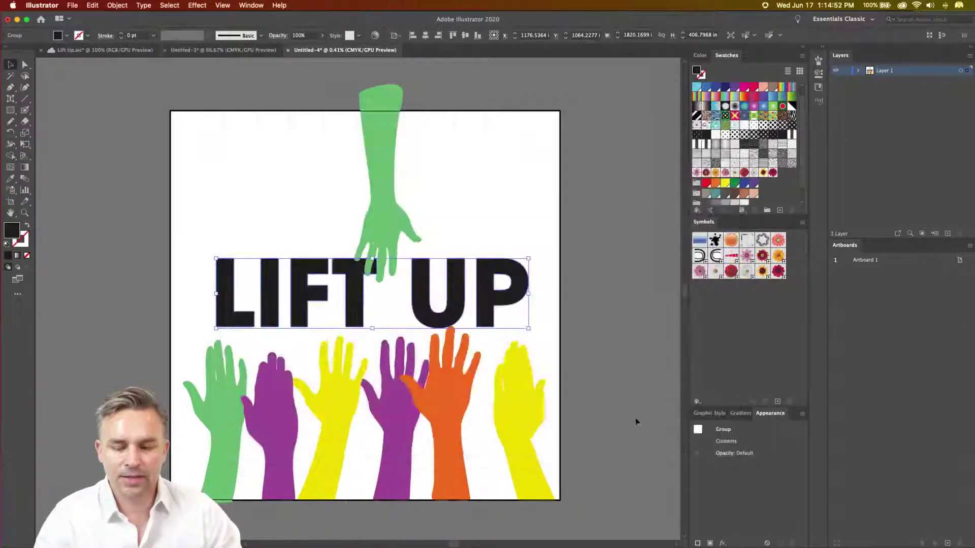
# Bring up the cloud documents in an enlarged, repositioned window and try to open the Untitled-8 document
pyautogui.click(70, 4)
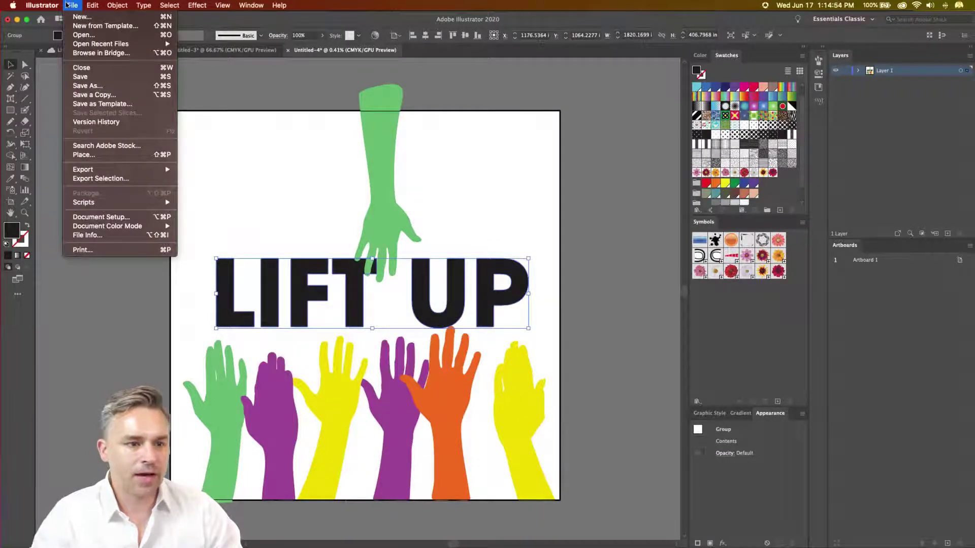
pyautogui.click(67, 5)
pyautogui.click(71, 5)
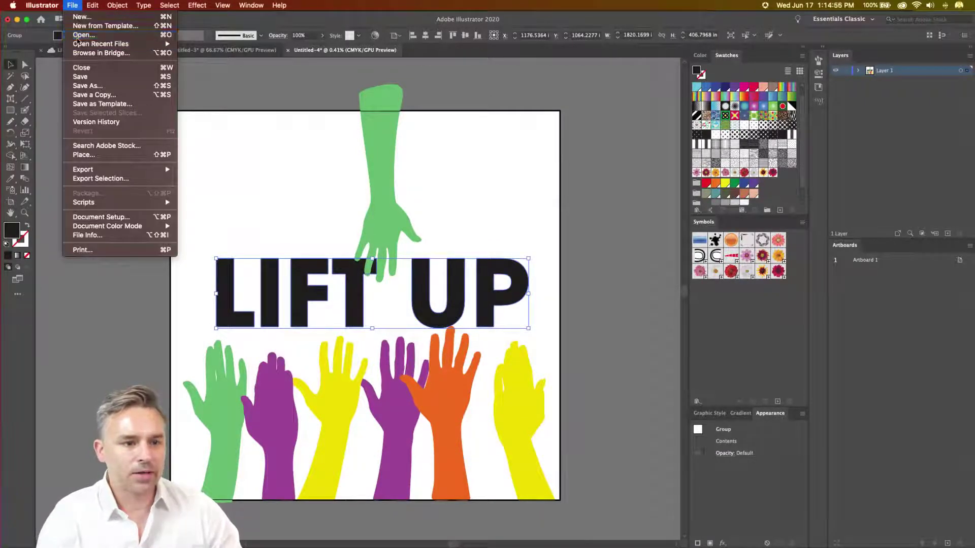
pyautogui.click(78, 36)
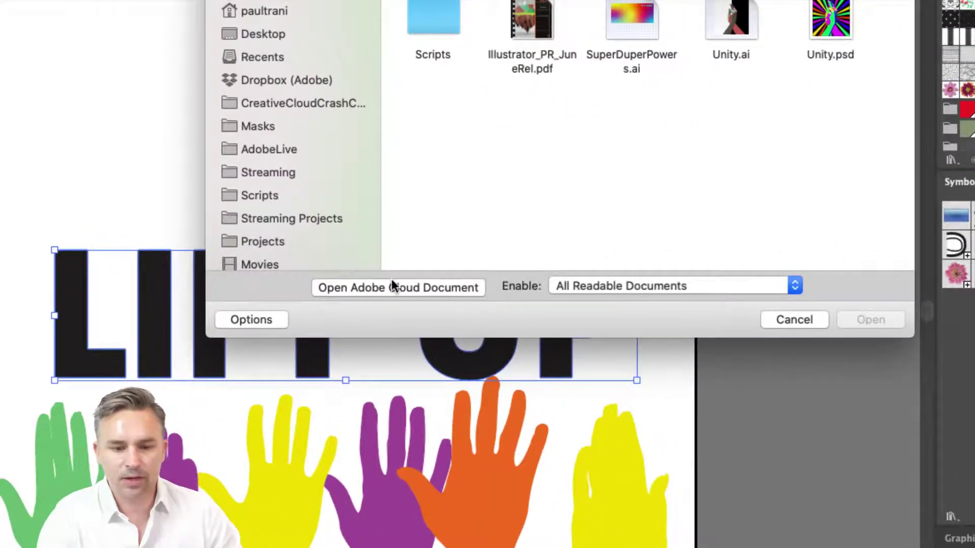
pyautogui.click(392, 284)
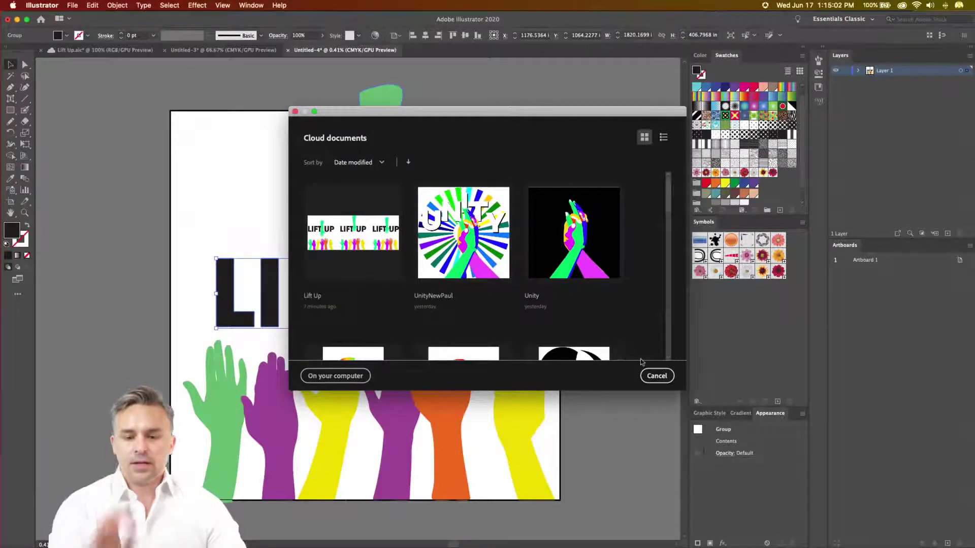
pyautogui.moveTo(685, 386); pyautogui.dragTo(917, 523)
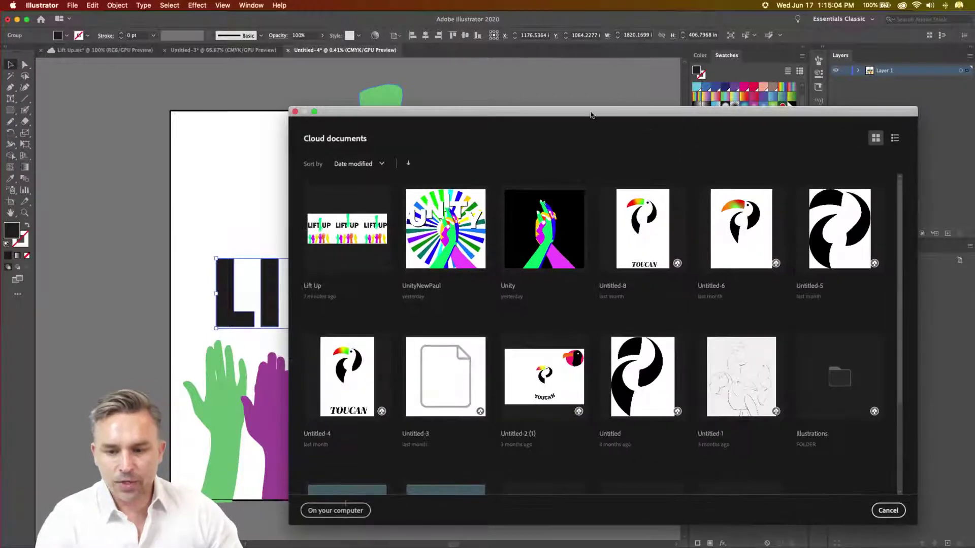
pyautogui.moveTo(583, 112); pyautogui.dragTo(466, 84)
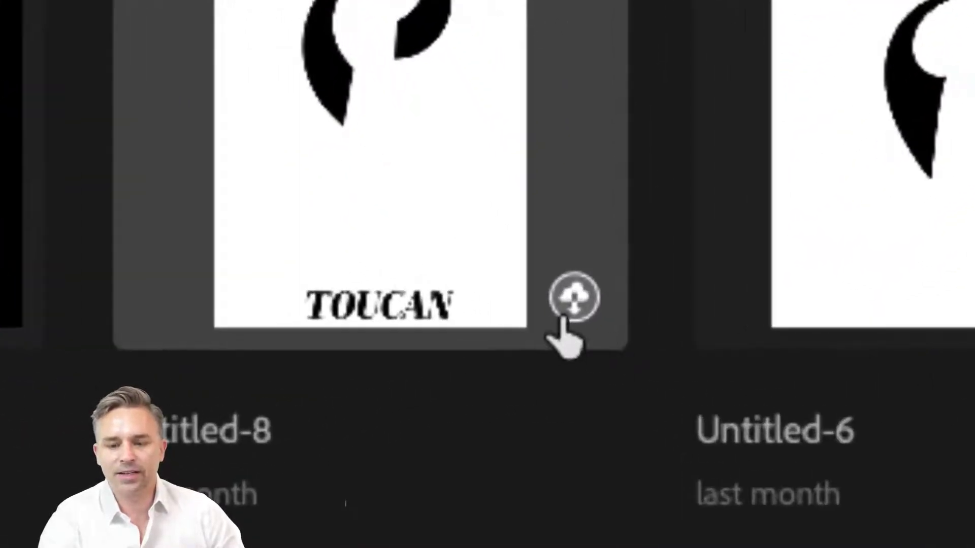
pyautogui.moveTo(574, 320)
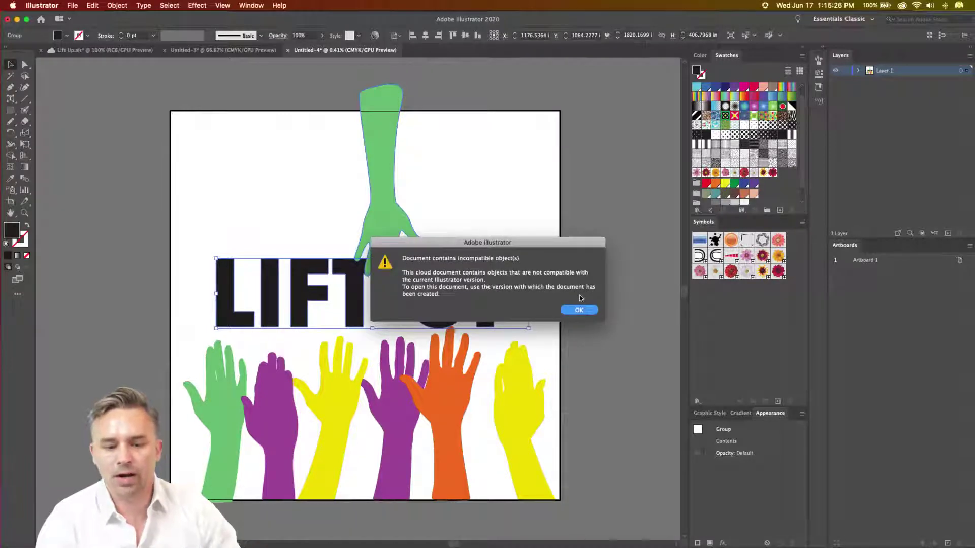
pyautogui.click(580, 309)
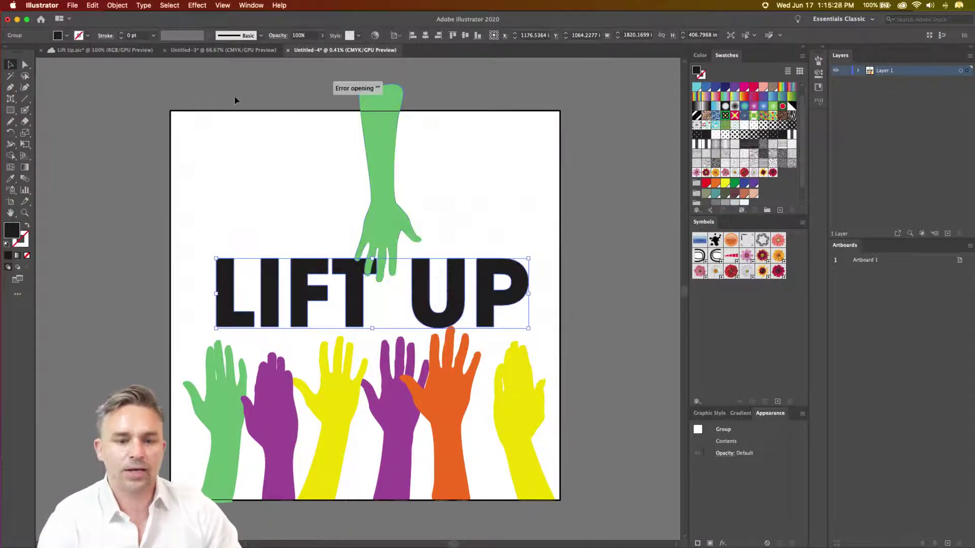
# Switch to Chrome, examine the comments and markups on the shared Lift Up document, and return to the cloud documents list
pyautogui.click(17, 21)
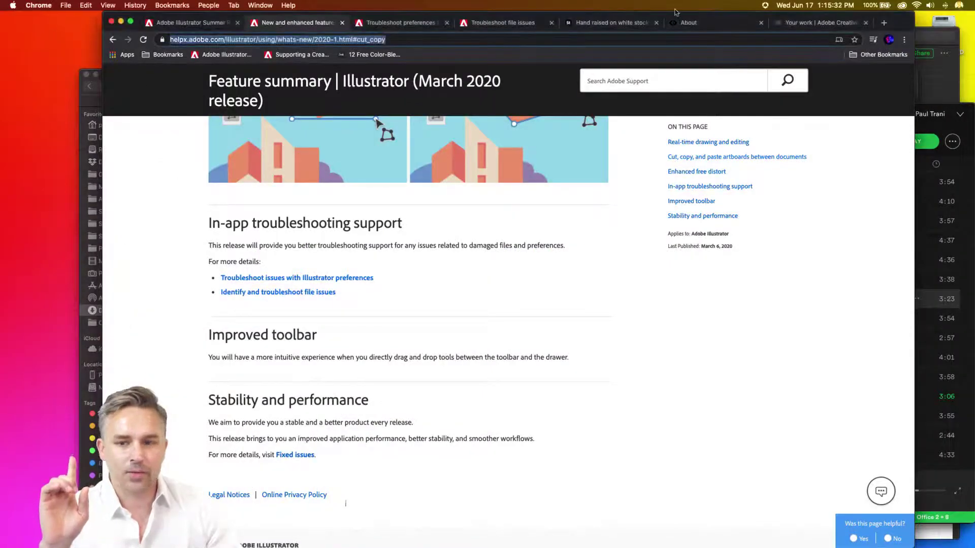
pyautogui.click(824, 24)
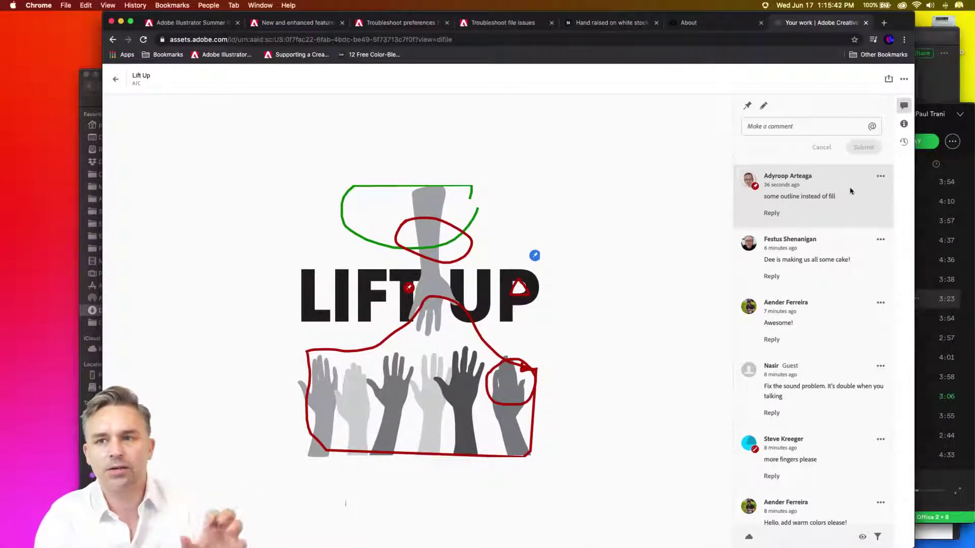
pyautogui.click(116, 80)
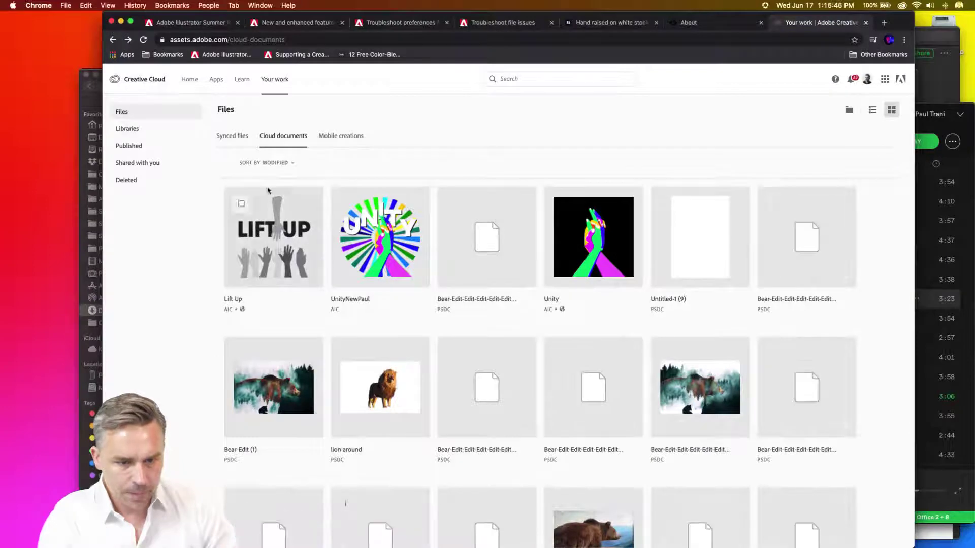
# Switch back to Illustrator, save the Lift Up cloud document with its three artboards, and clear the selection
pyautogui.moveTo(258, 544)
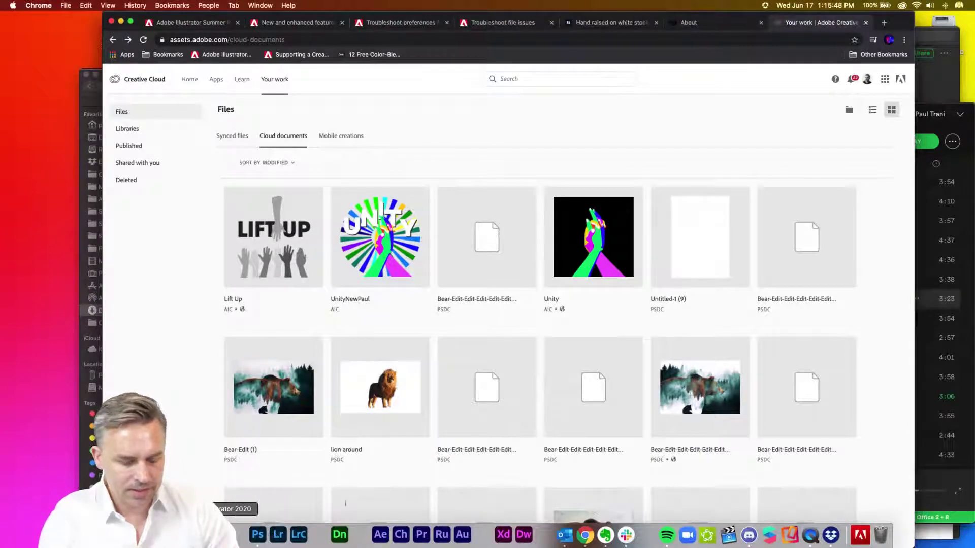
pyautogui.click(237, 534)
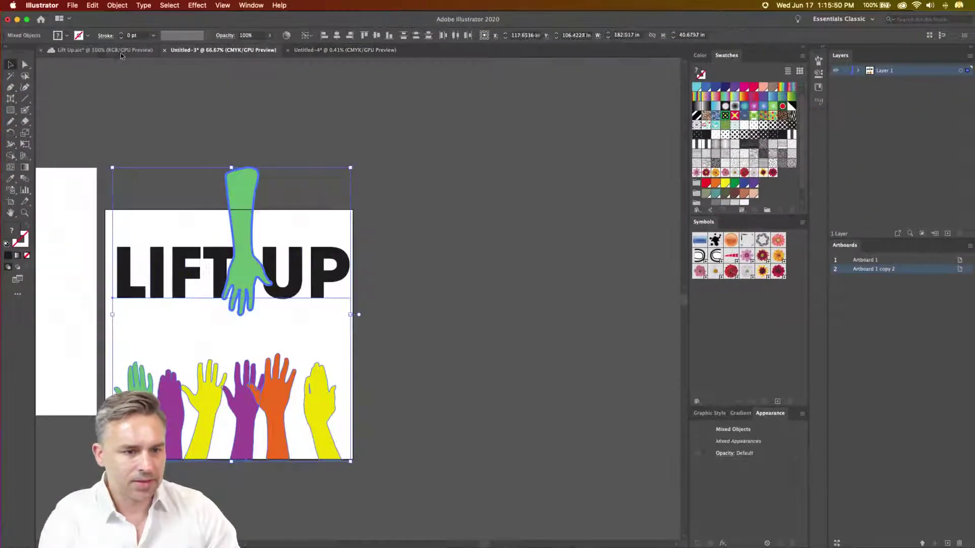
pyautogui.click(101, 51)
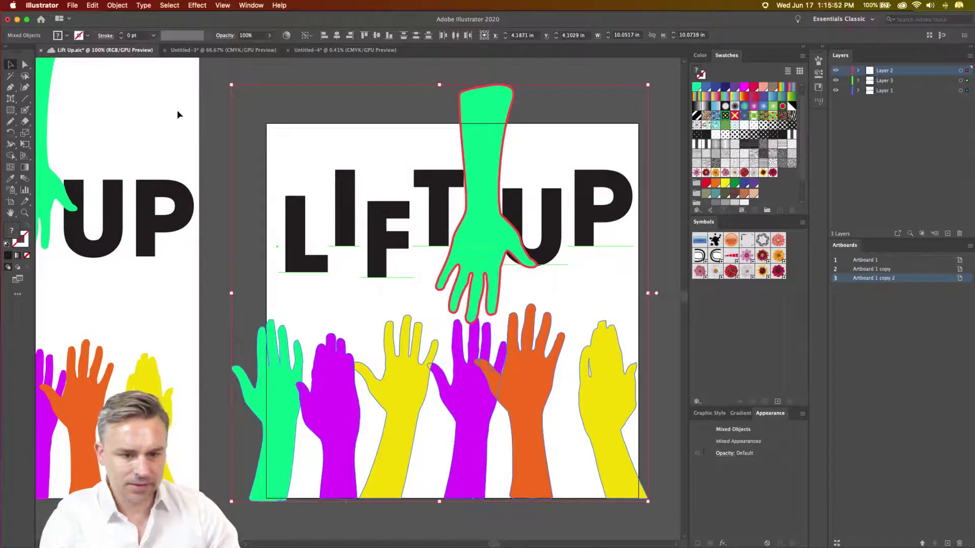
pyautogui.press('super+minus')
pyautogui.press('super+minus')
pyautogui.press('super+minus')
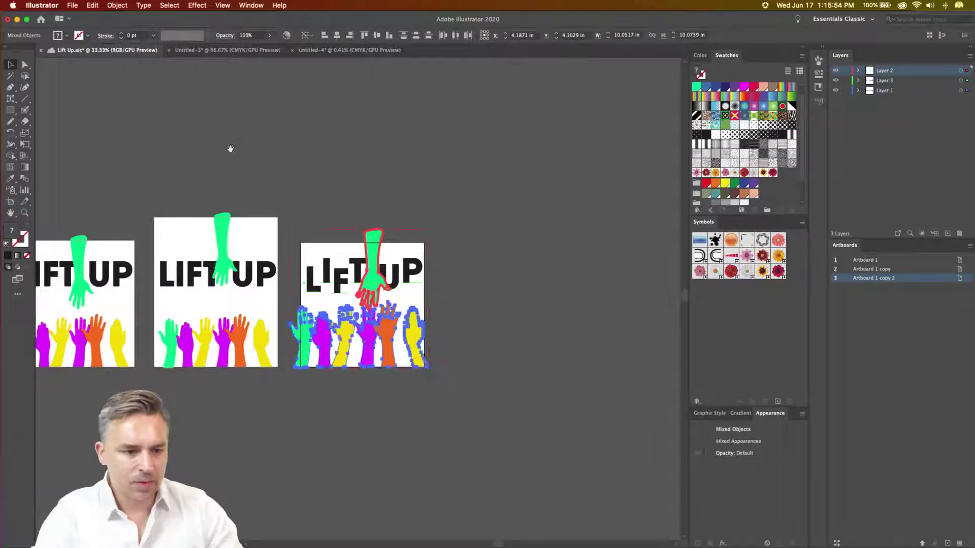
pyautogui.moveTo(228, 150); pyautogui.dragTo(450, 173)
pyautogui.press('super+s')
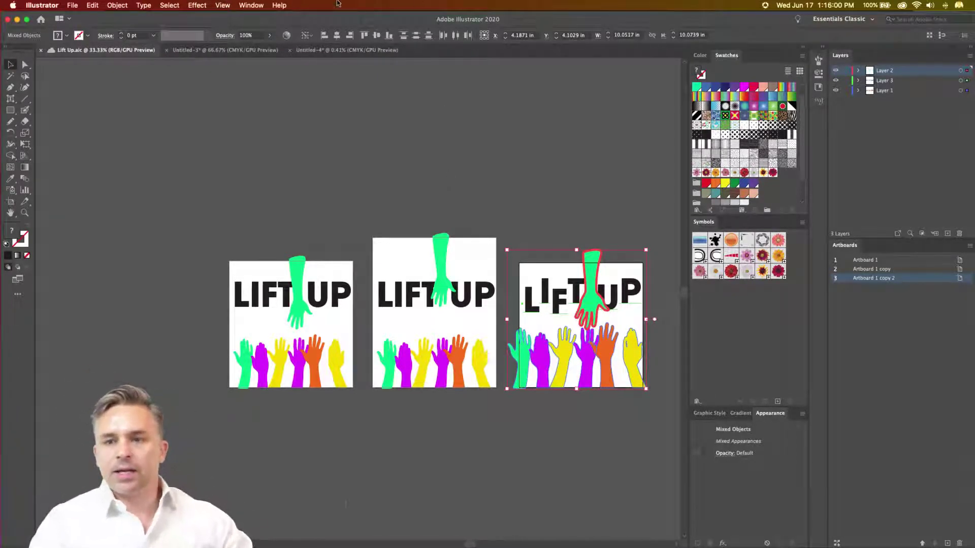
pyautogui.click(229, 170)
# Return to Chrome, reload the cloud documents list and open the updated Lift Up document
pyautogui.click(16, 20)
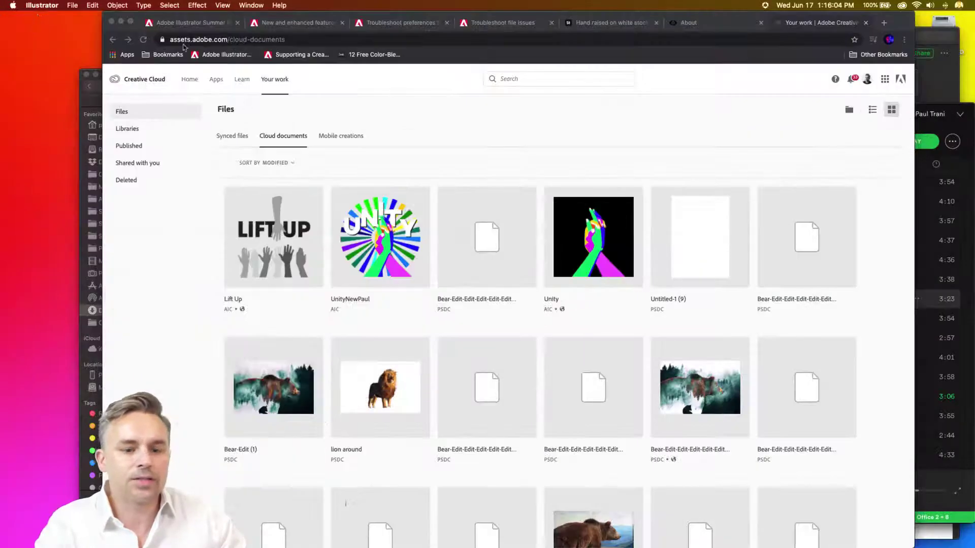
pyautogui.click(378, 146)
pyautogui.click(144, 39)
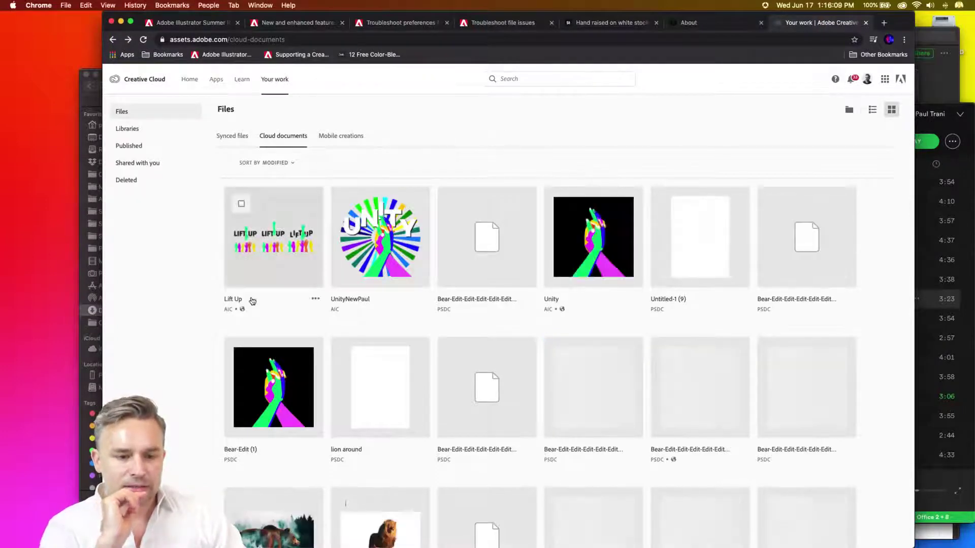
pyautogui.click(255, 252)
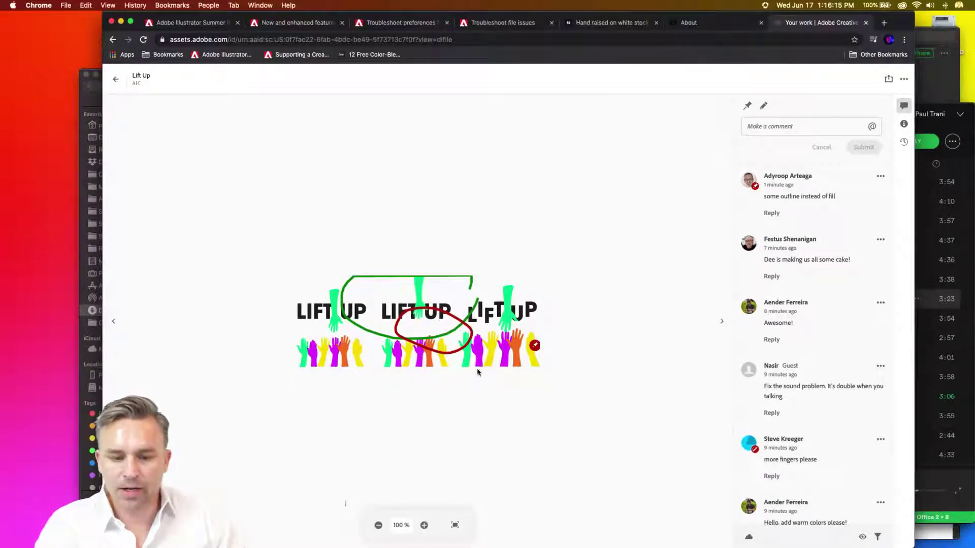
# Bring up Lift Up's version history and view the 1:03 PM version with the preview at 200%
pyautogui.click(904, 142)
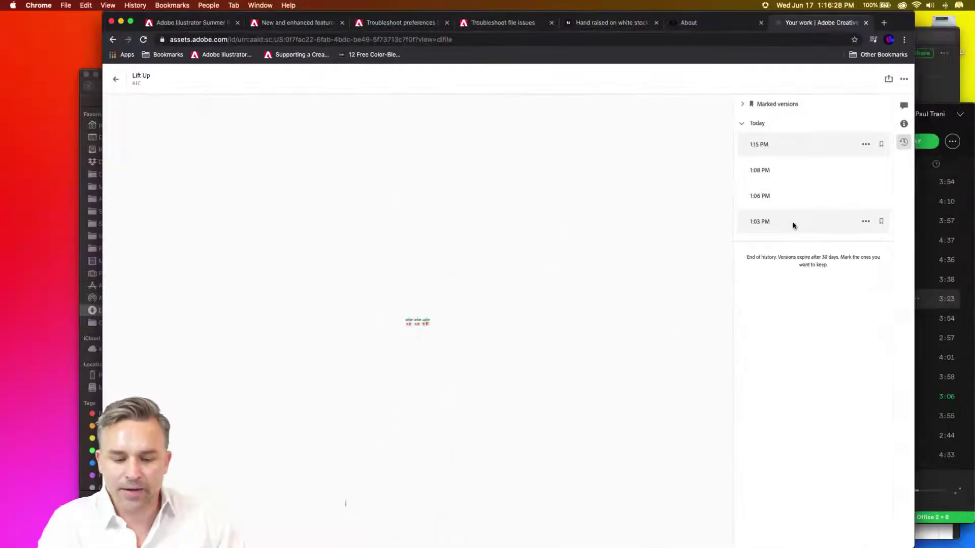
pyautogui.press('super+equal')
pyautogui.press('super+equal')
pyautogui.press('super+equal')
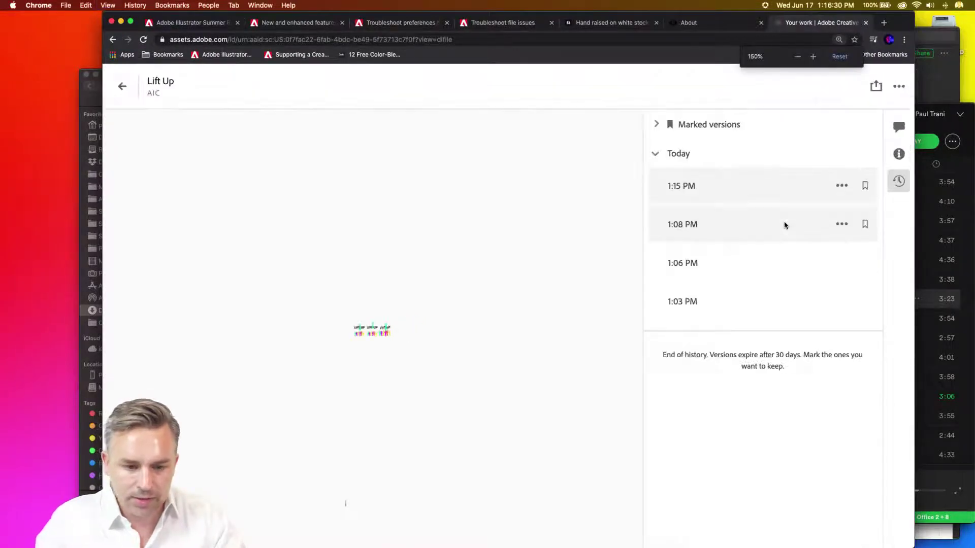
pyautogui.press('super+0')
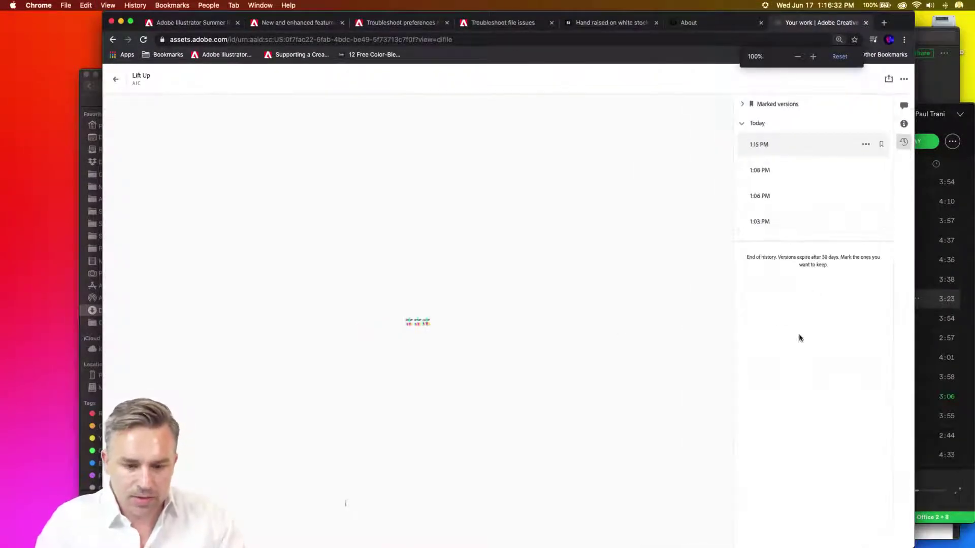
pyautogui.click(423, 526)
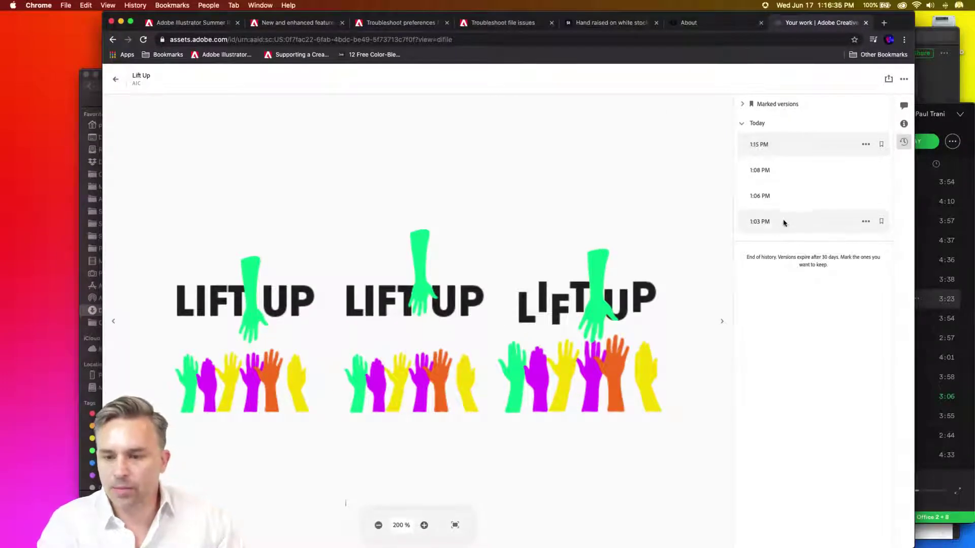
pyautogui.click(778, 227)
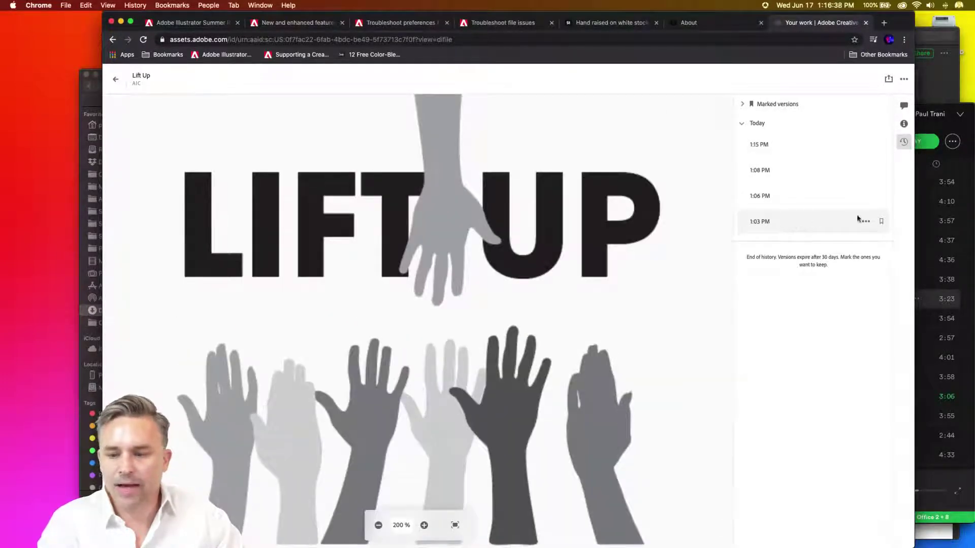
# Mark the 1:03 PM version with the name B&W, and view the 1:15 PM version enlarged
pyautogui.click(881, 222)
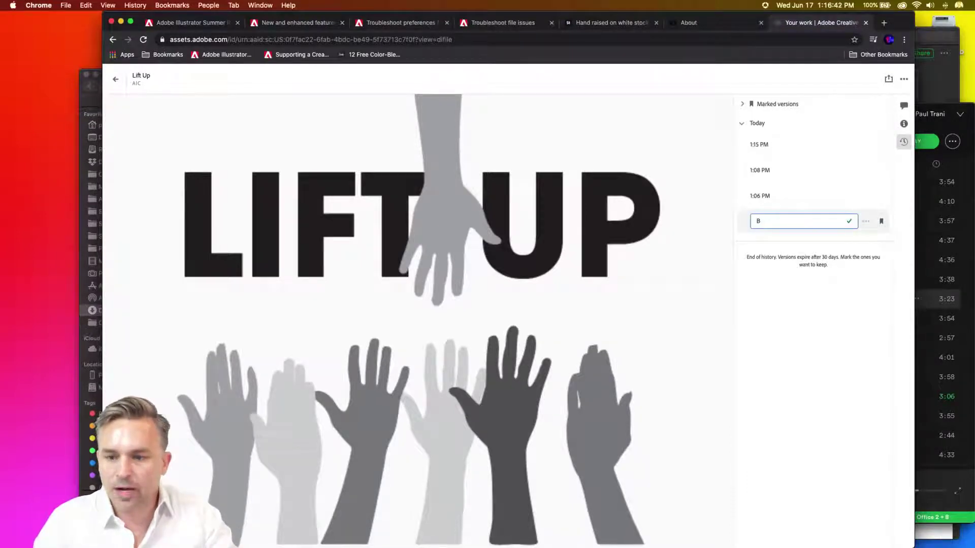
pyautogui.write('&W')
pyautogui.press('Return')
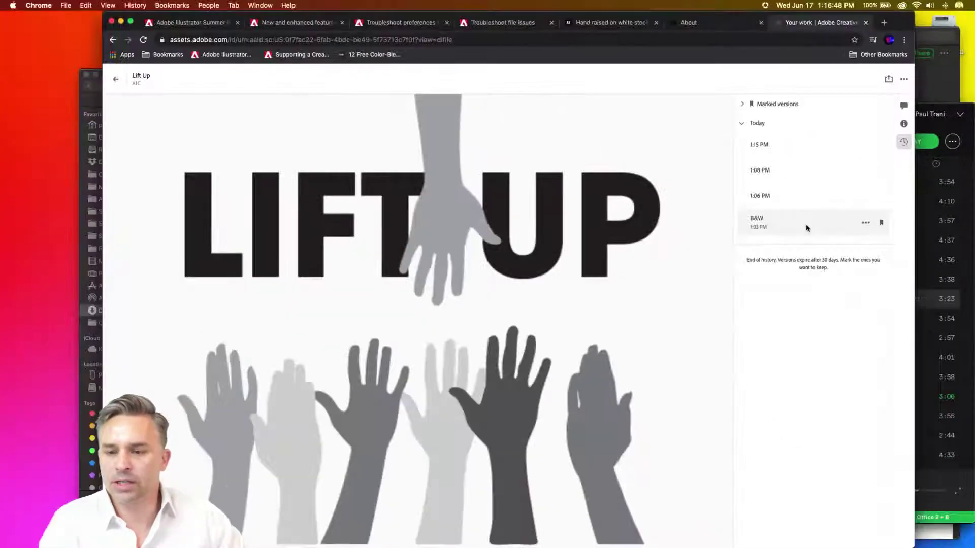
pyautogui.click(682, 63)
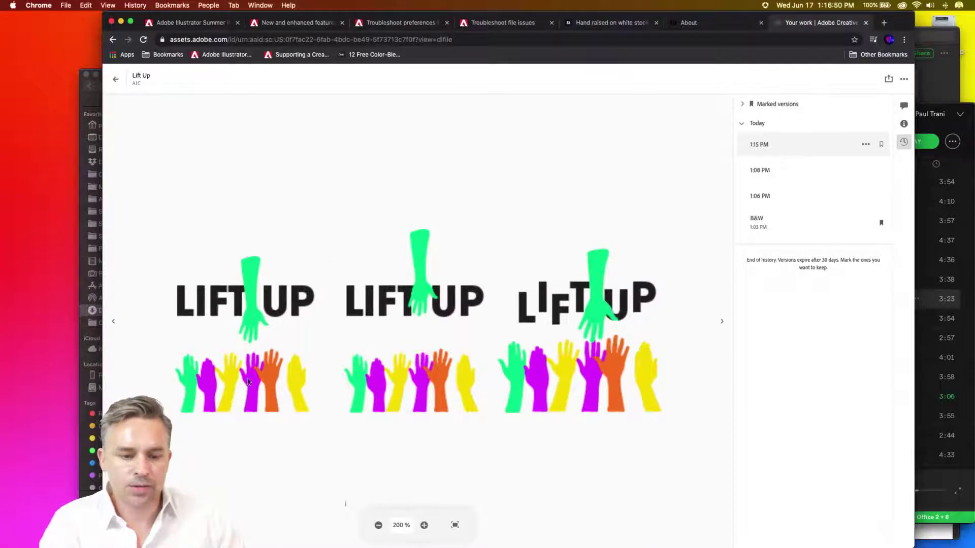
pyautogui.click(423, 525)
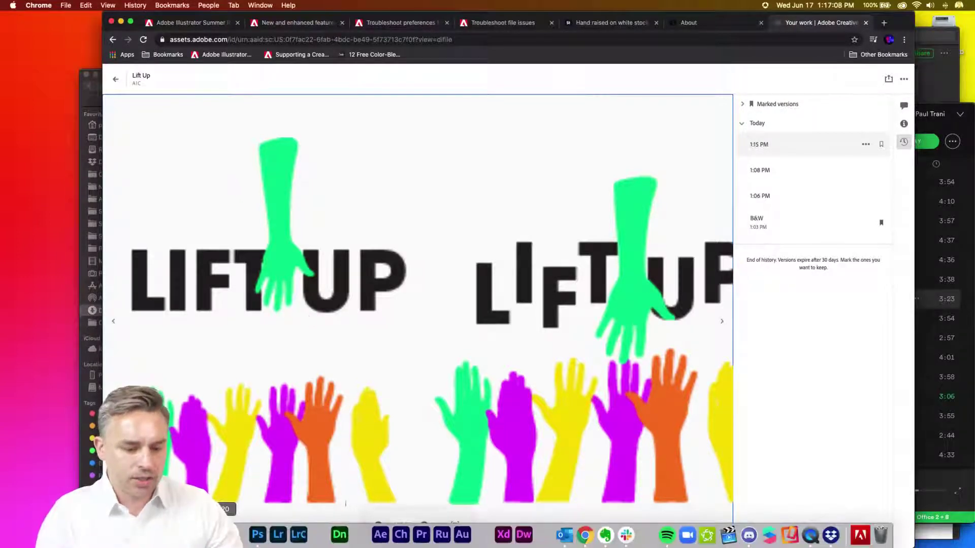
# Return to Illustrator and look through the cloud documents and folders available for opening
pyautogui.click(219, 534)
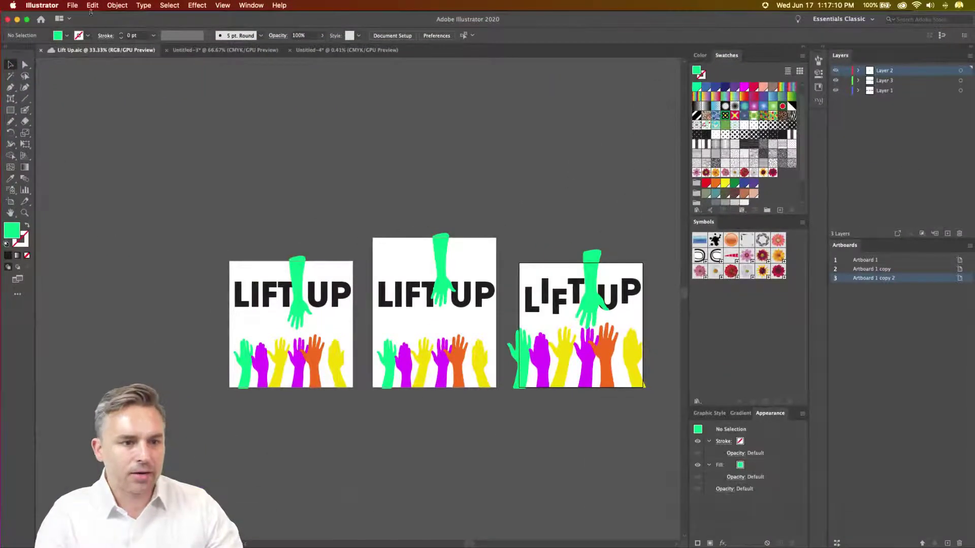
pyautogui.click(73, 6)
pyautogui.click(83, 34)
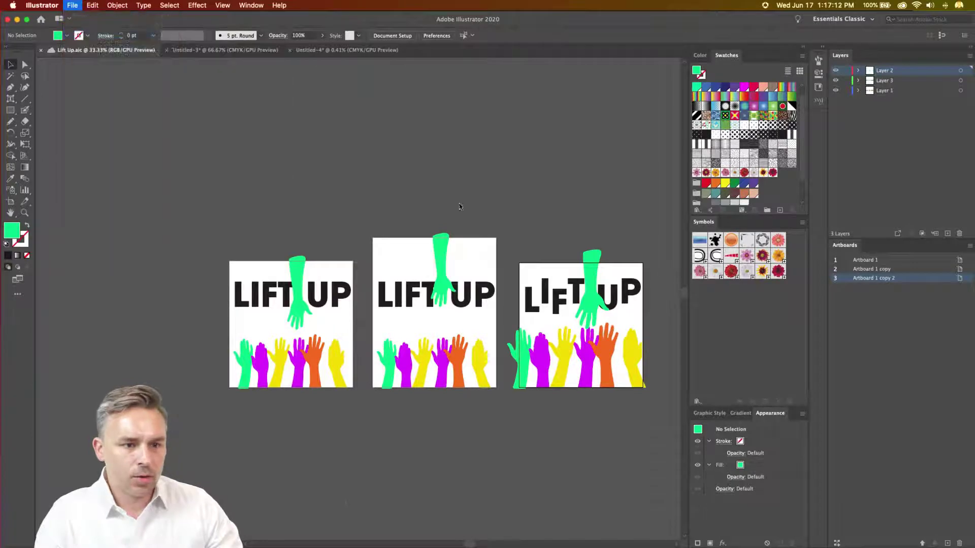
pyautogui.scroll(-3, 629, 416)
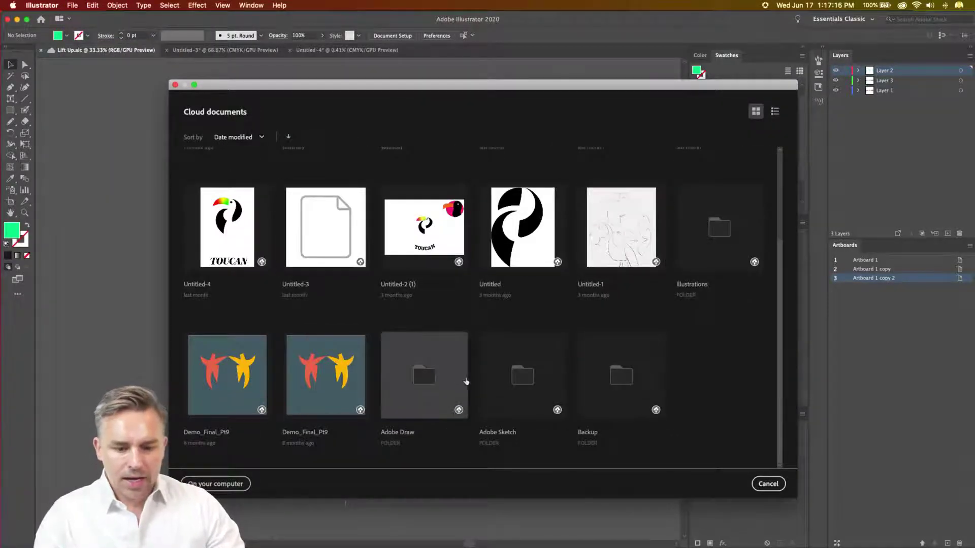
pyautogui.scroll(3, 612, 379)
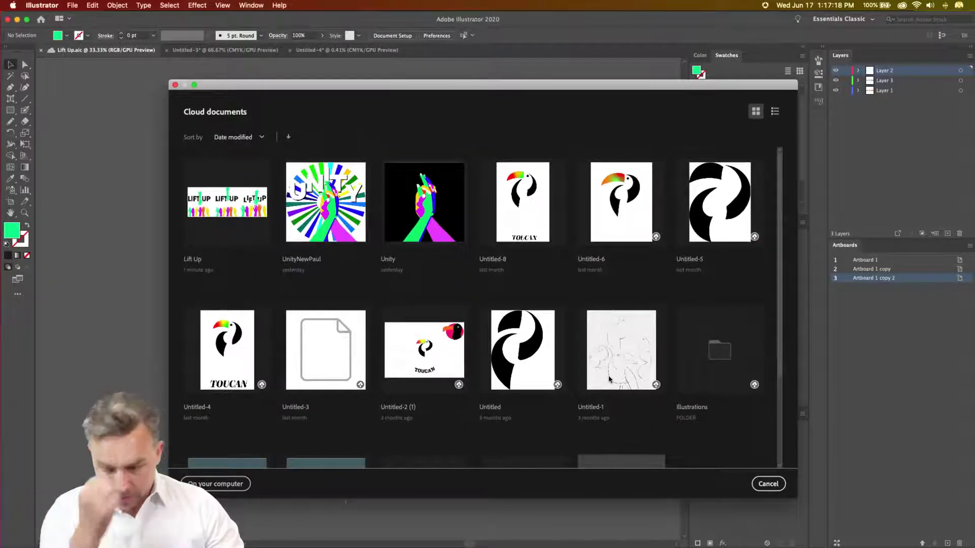
pyautogui.scroll(-3, 610, 379)
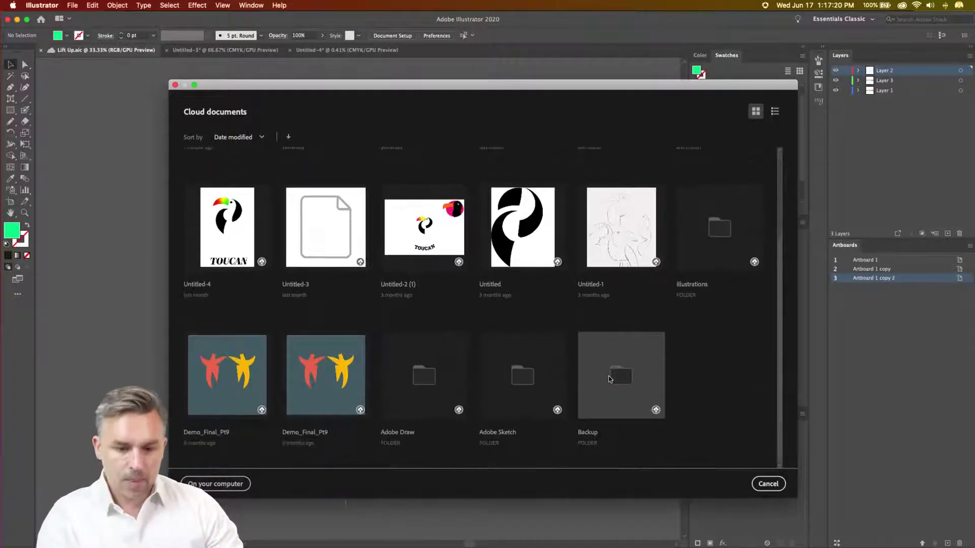
# Switch to Photoshop, browse its cloud documents and open the Flowers document
pyautogui.moveTo(283, 544)
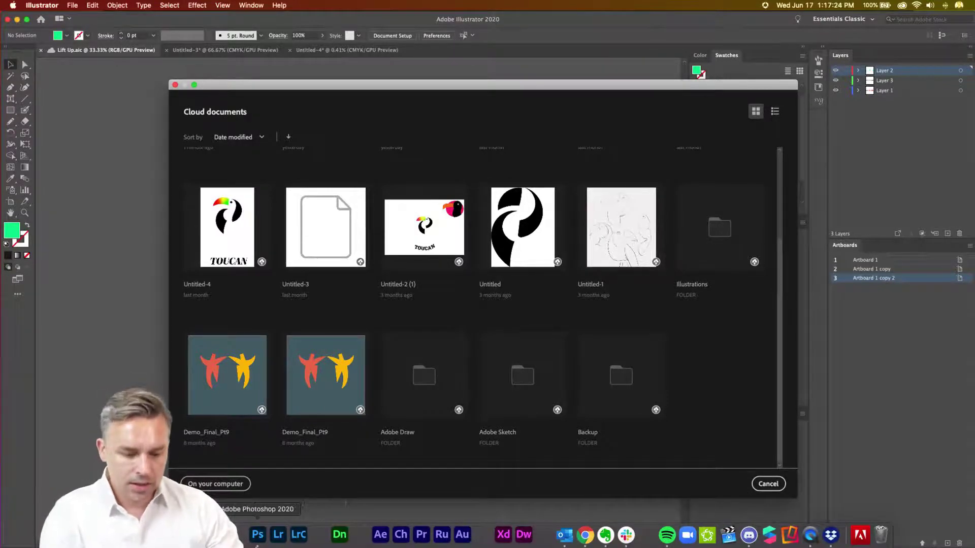
pyautogui.click(258, 538)
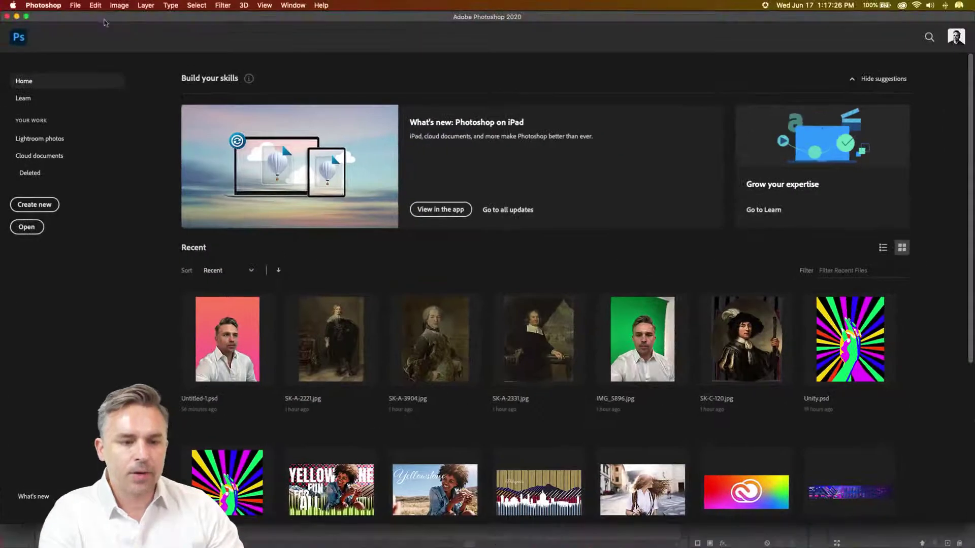
pyautogui.click(75, 5)
pyautogui.click(21, 378)
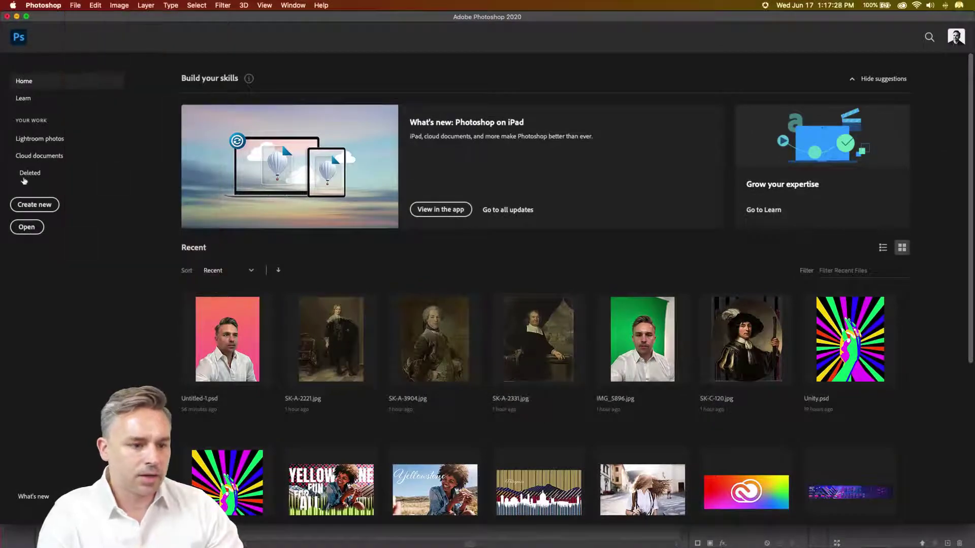
pyautogui.click(28, 157)
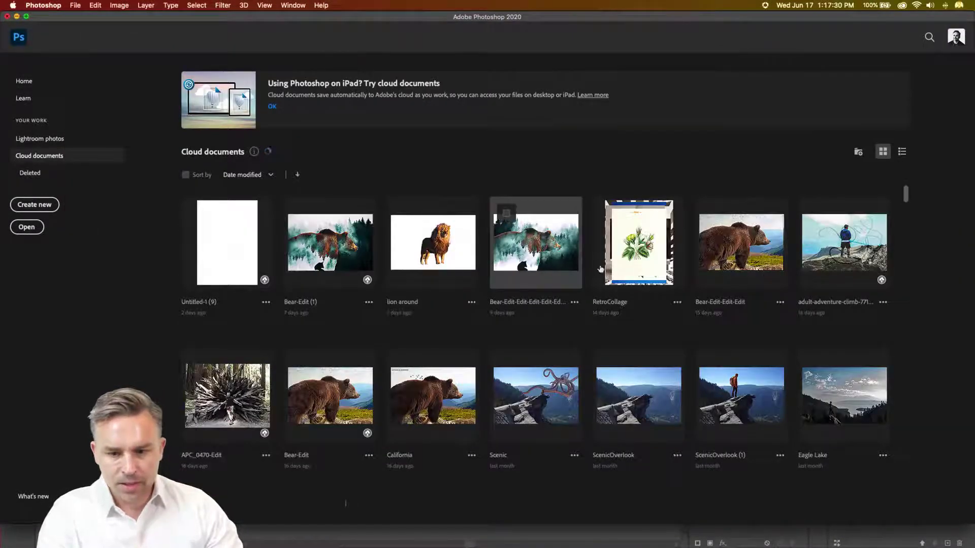
pyautogui.scroll(-10, 653, 279)
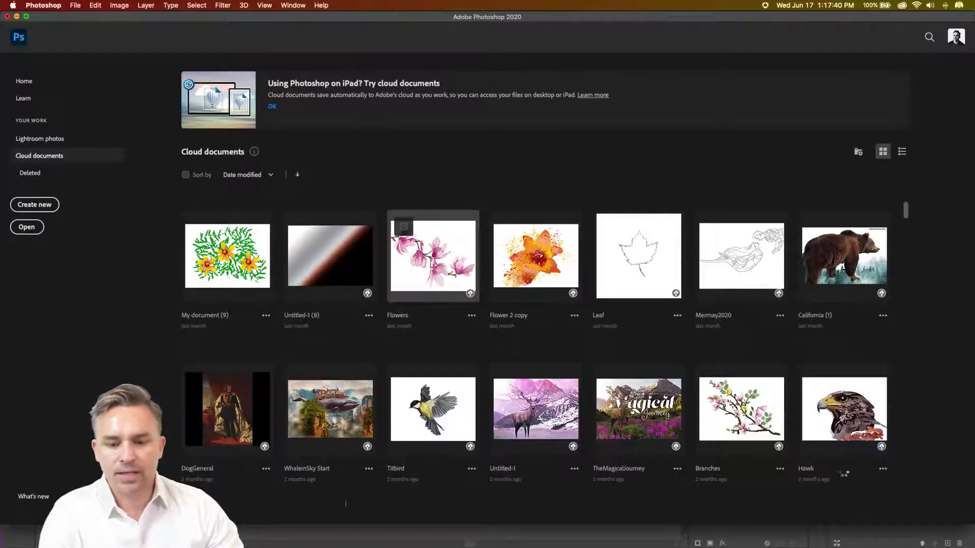
pyautogui.click(434, 264)
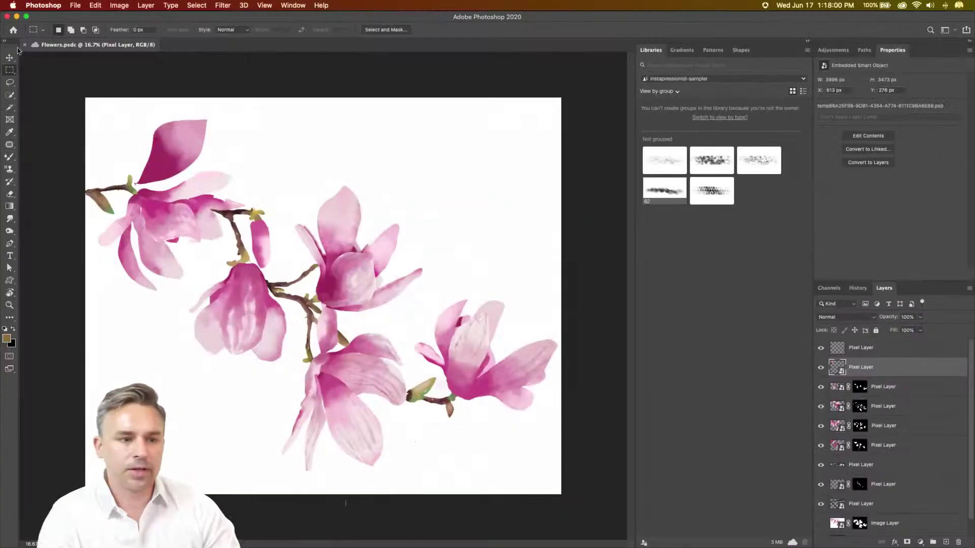
# Minimize Photoshop, return to Illustrator and dismiss the cloud documents window without opening a file
pyautogui.click(16, 17)
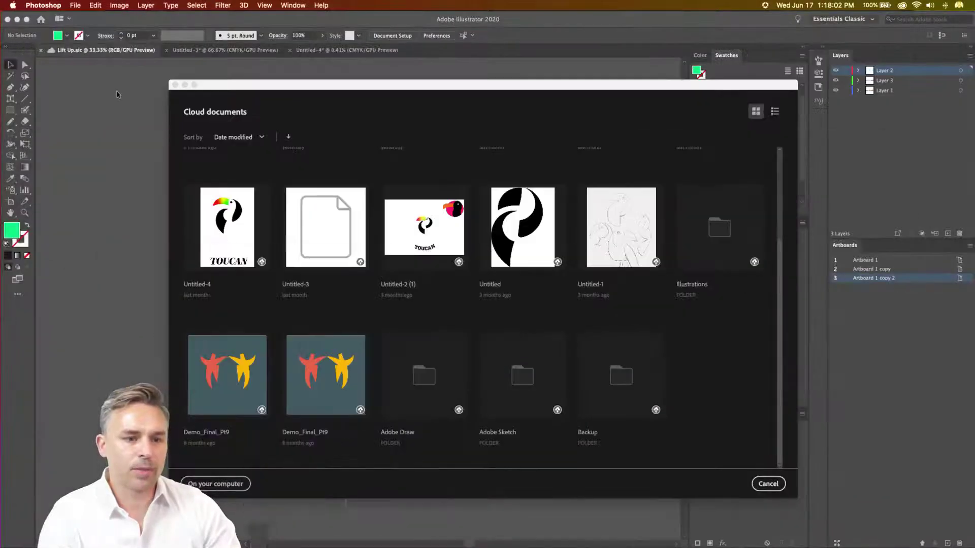
pyautogui.click(485, 321)
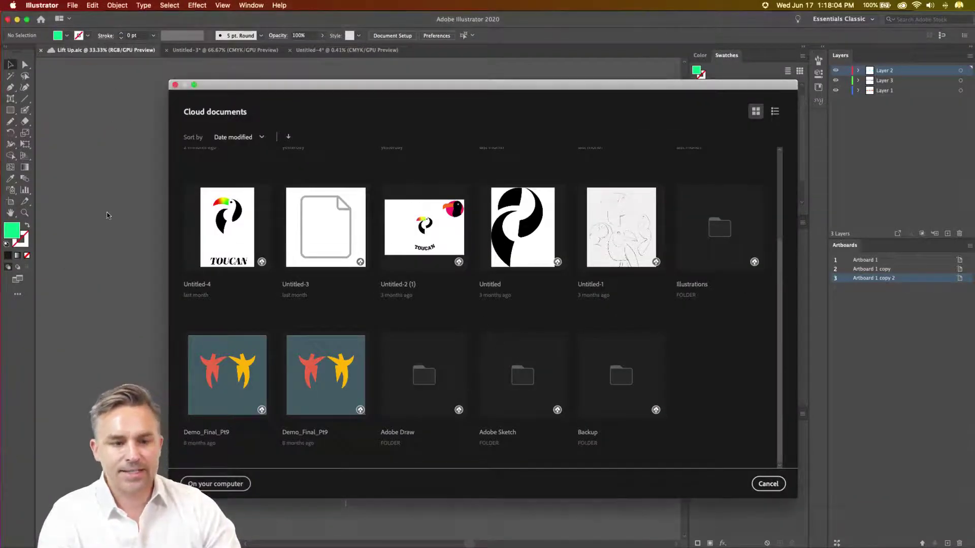
pyautogui.scroll(5, 289, 240)
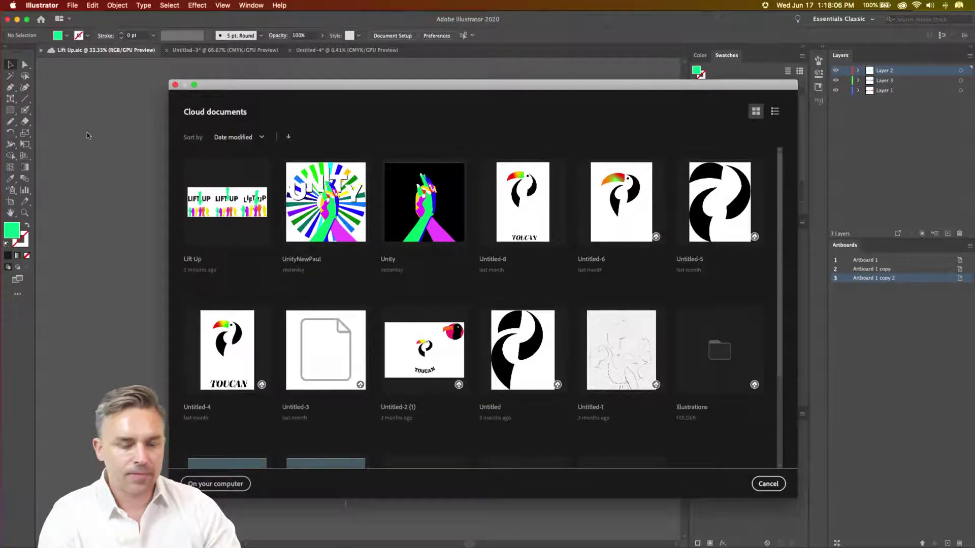
pyautogui.click(175, 86)
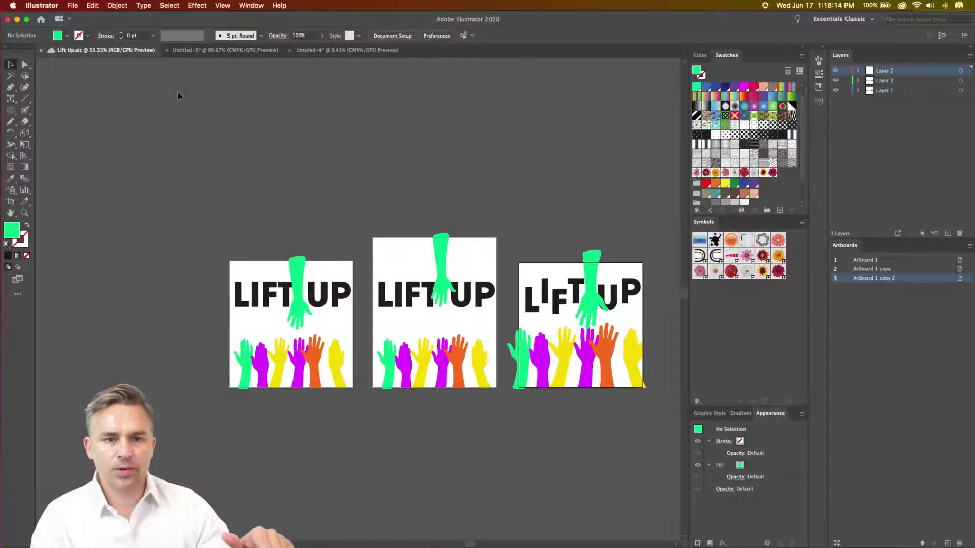
# View the first Lift Up artboard enlarged to 150%
pyautogui.press('super+1')
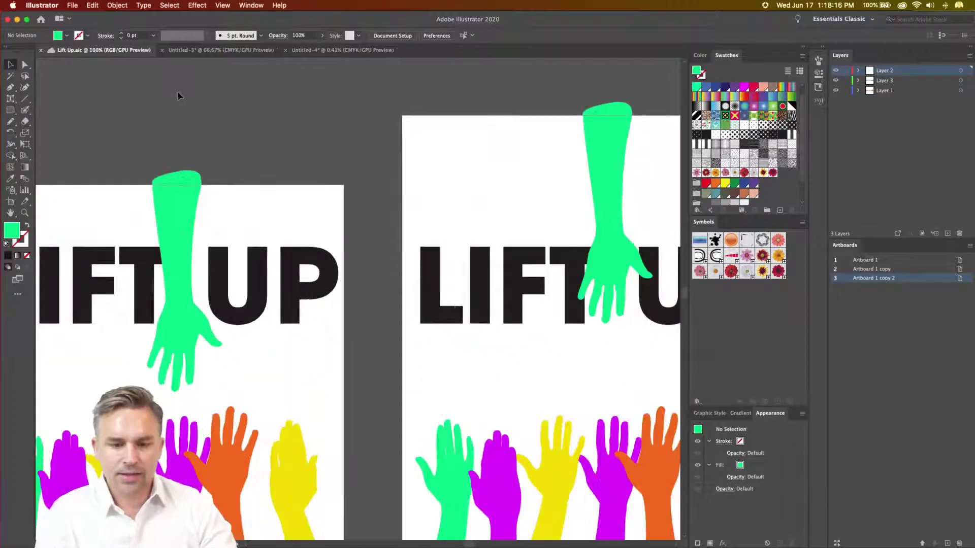
pyautogui.moveTo(178, 140); pyautogui.dragTo(383, 39)
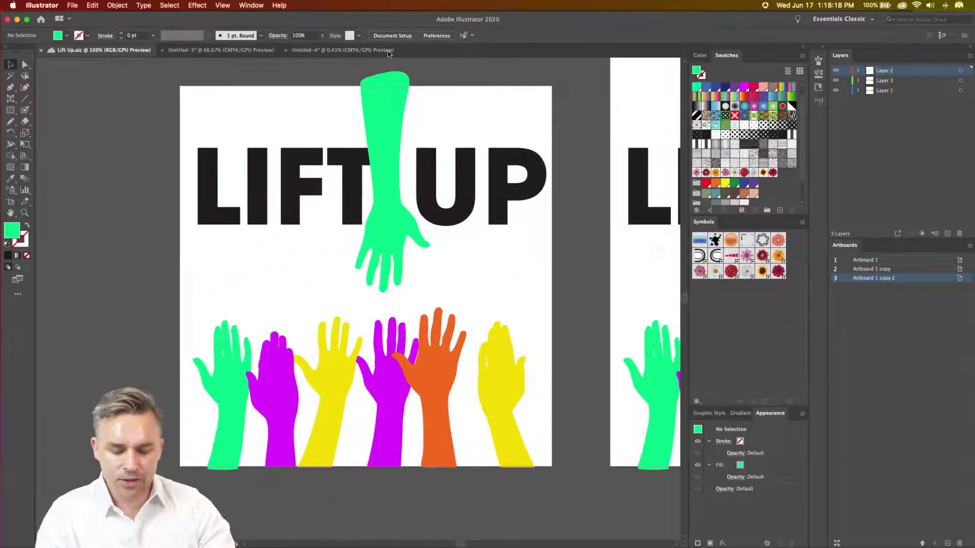
pyautogui.press('super+equal')
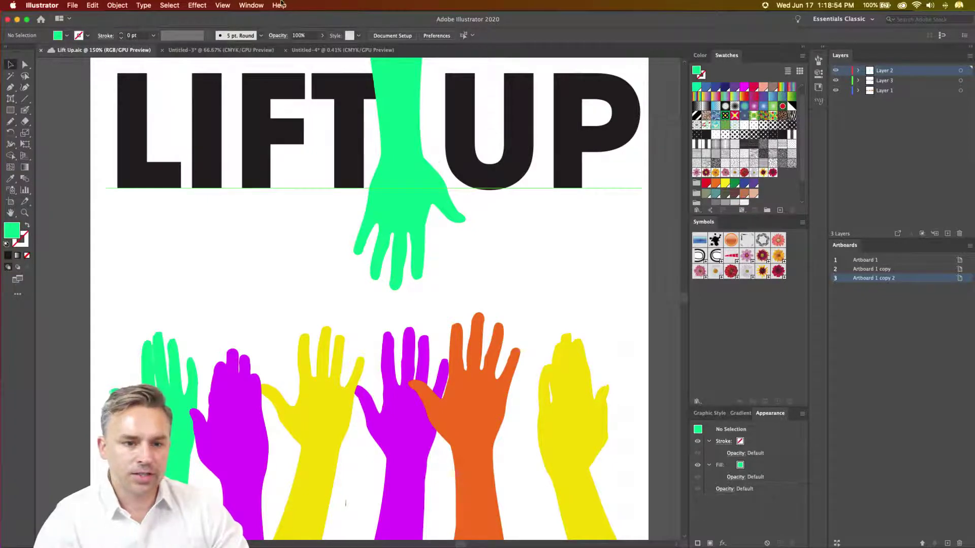
# Open Illustrator's bug and feature request site in Chrome and widen the browser window
pyautogui.click(279, 5)
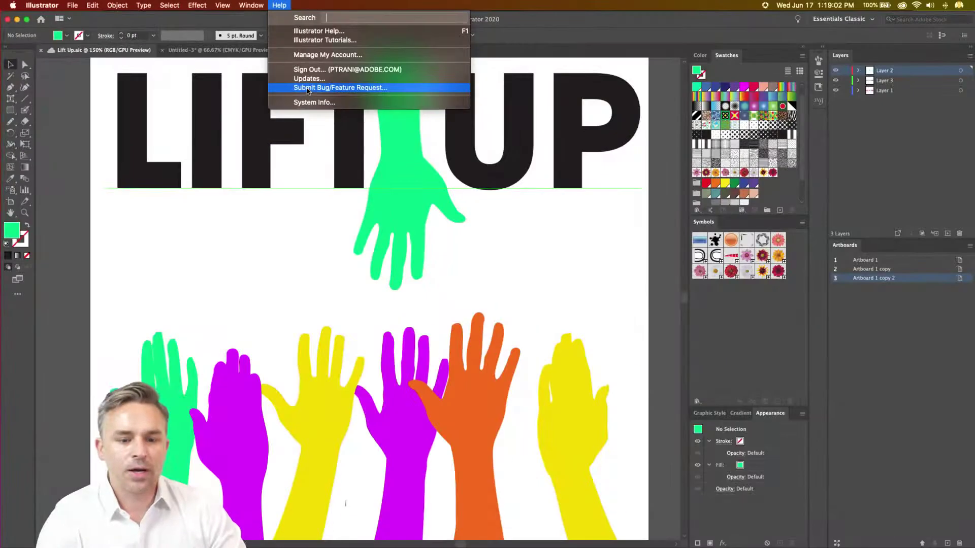
pyautogui.click(307, 88)
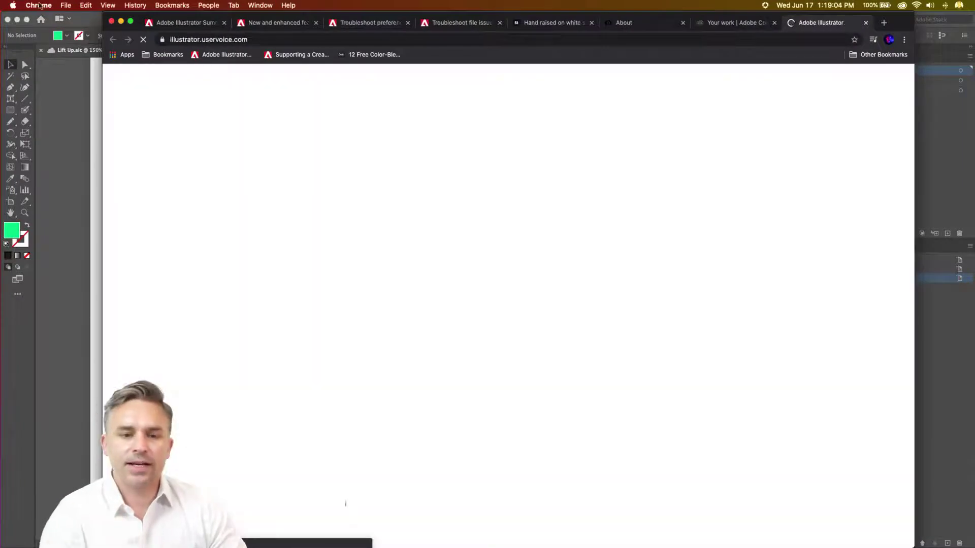
pyautogui.moveTo(101, 14); pyautogui.dragTo(21, 16)
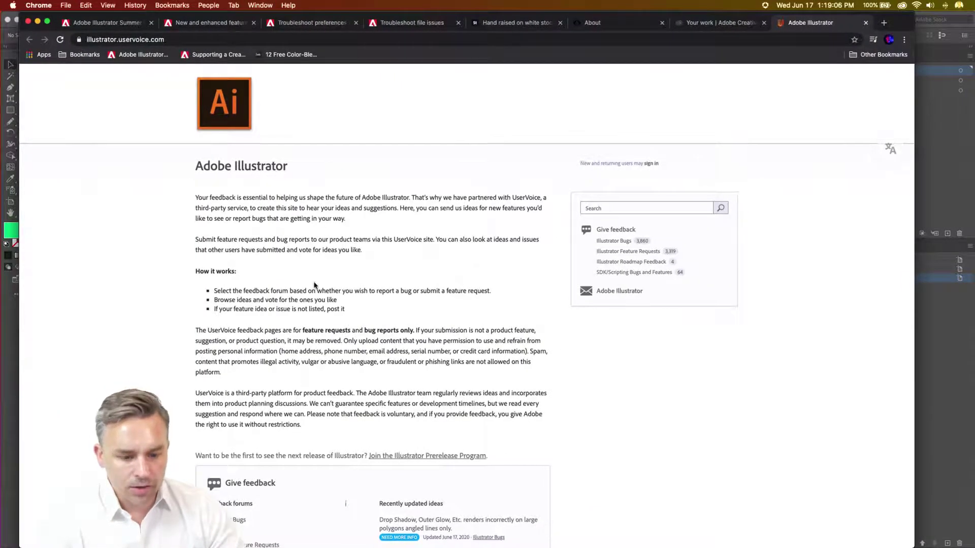
# Go to the Illustrator Feature Requests forum and highlight the description sentence of the "Remove canvas size limit" idea
pyautogui.click(622, 234)
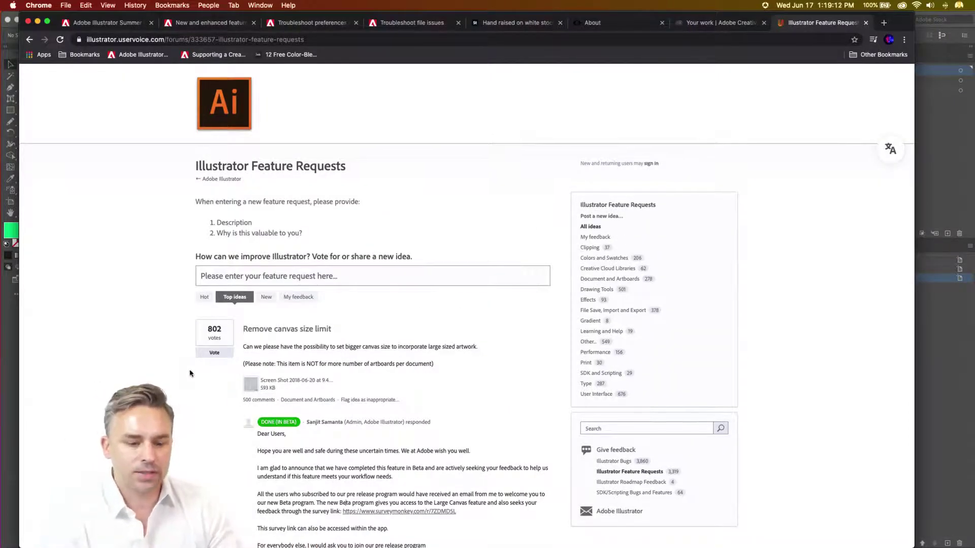
pyautogui.scroll(-4, 190, 374)
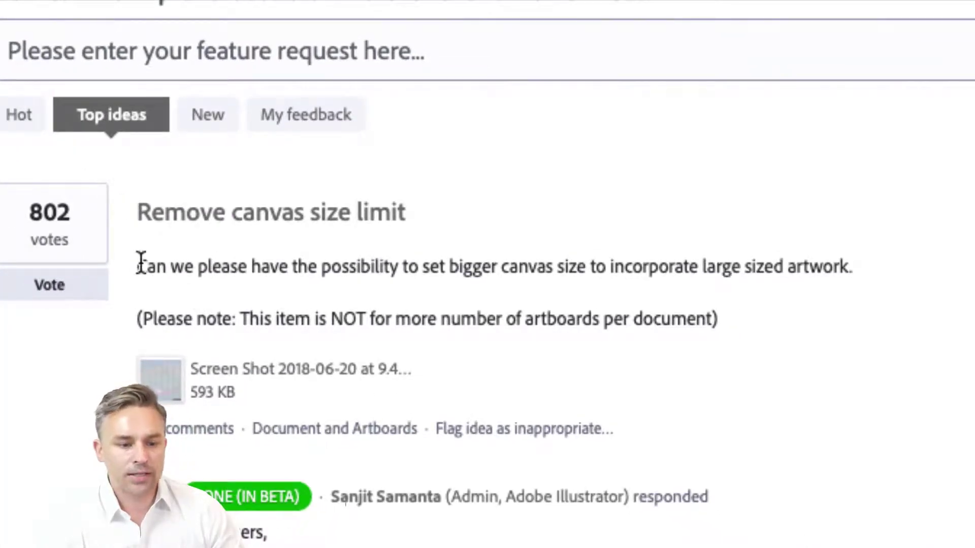
pyautogui.moveTo(138, 265); pyautogui.dragTo(868, 272)
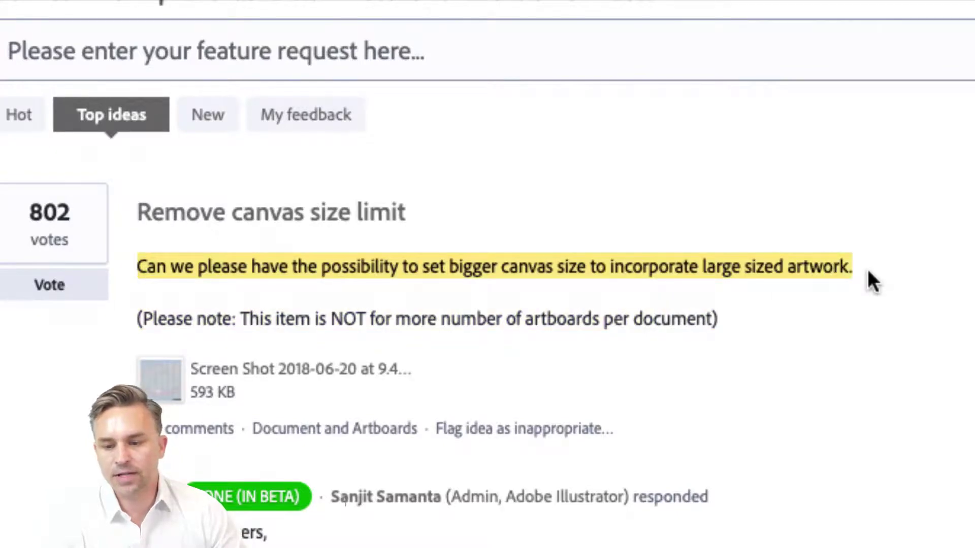